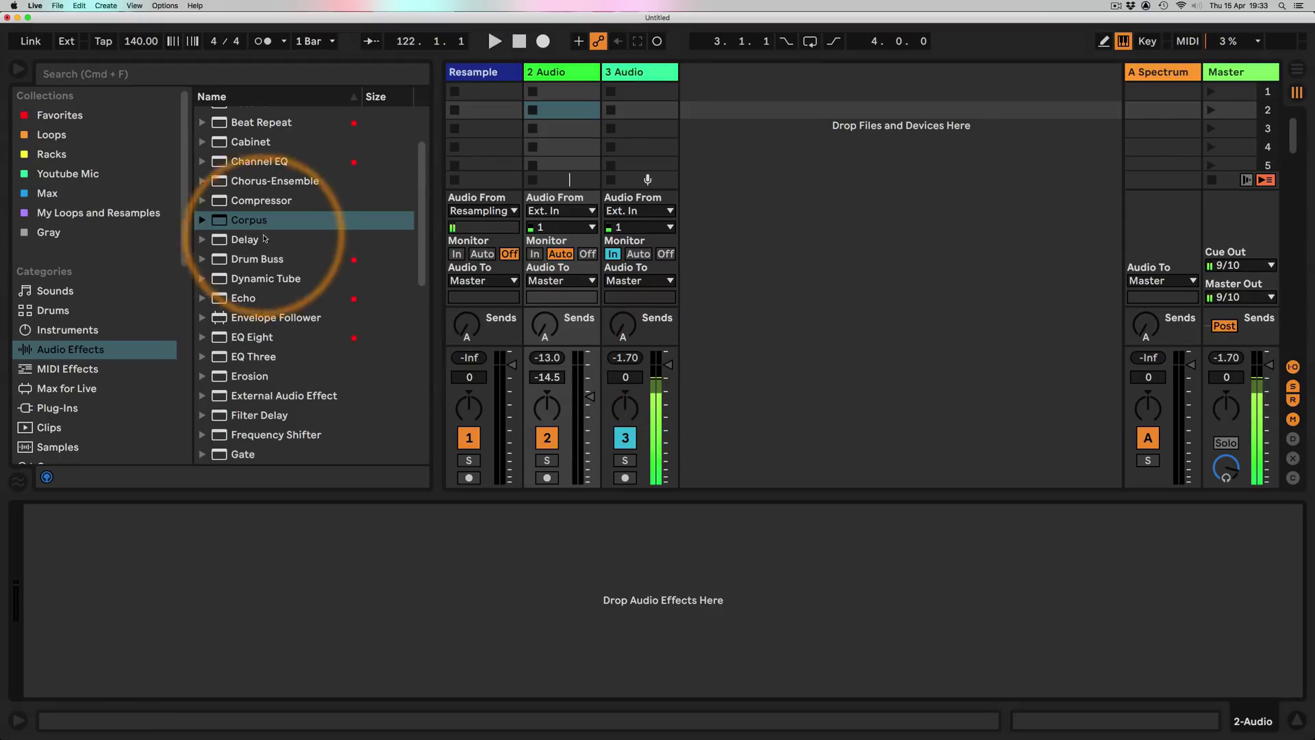
# - Try Corpus on the 3 Audio track with Tune lowered to 103.83, and delete the device
pyautogui.moveTo(220, 220); pyautogui.dragTo(273, 587)
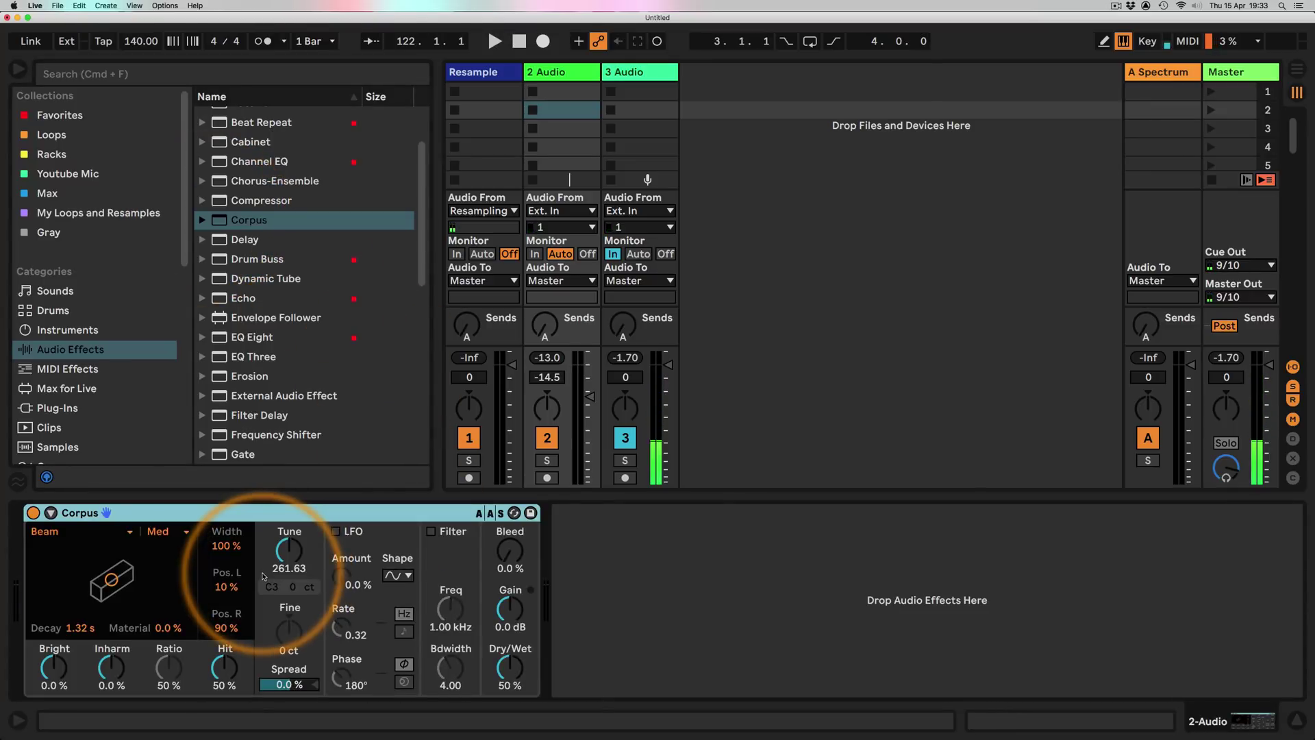
pyautogui.click(642, 71)
pyautogui.moveTo(643, 68); pyautogui.dragTo(234, 604)
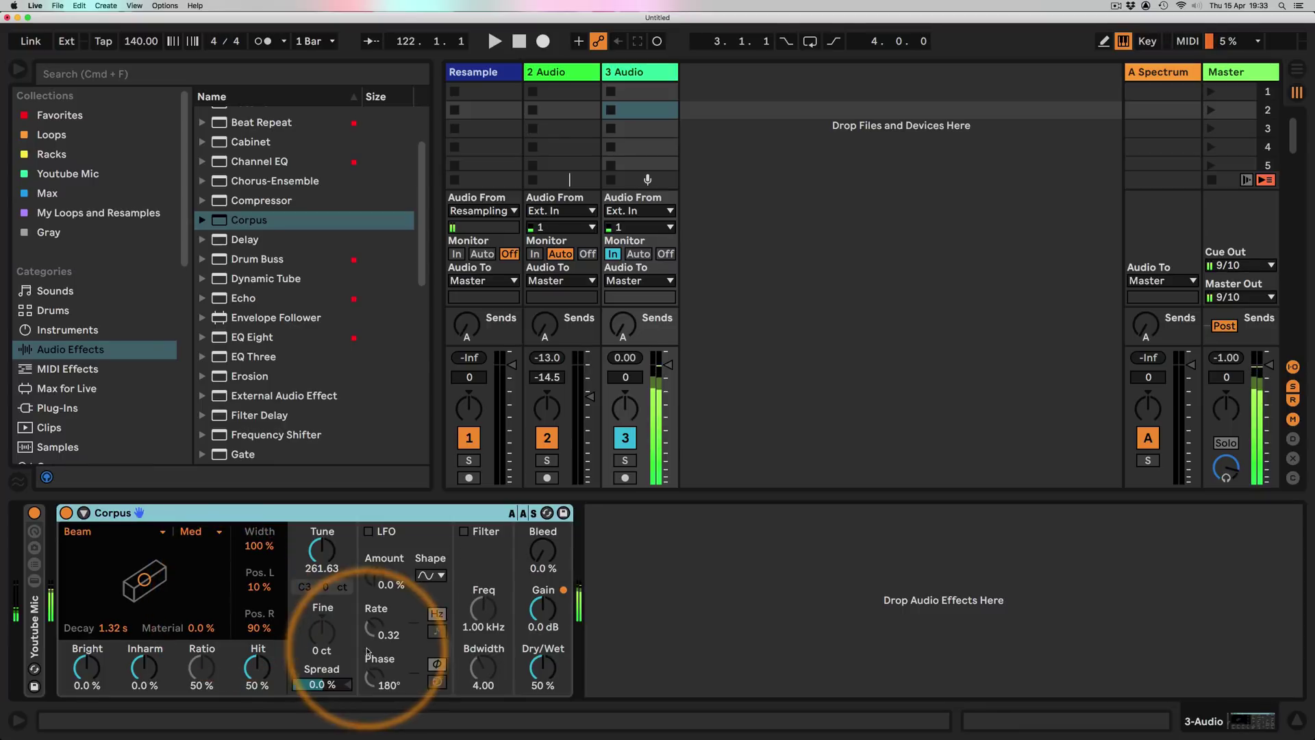
pyautogui.moveTo(321, 551); pyautogui.dragTo(321, 581)
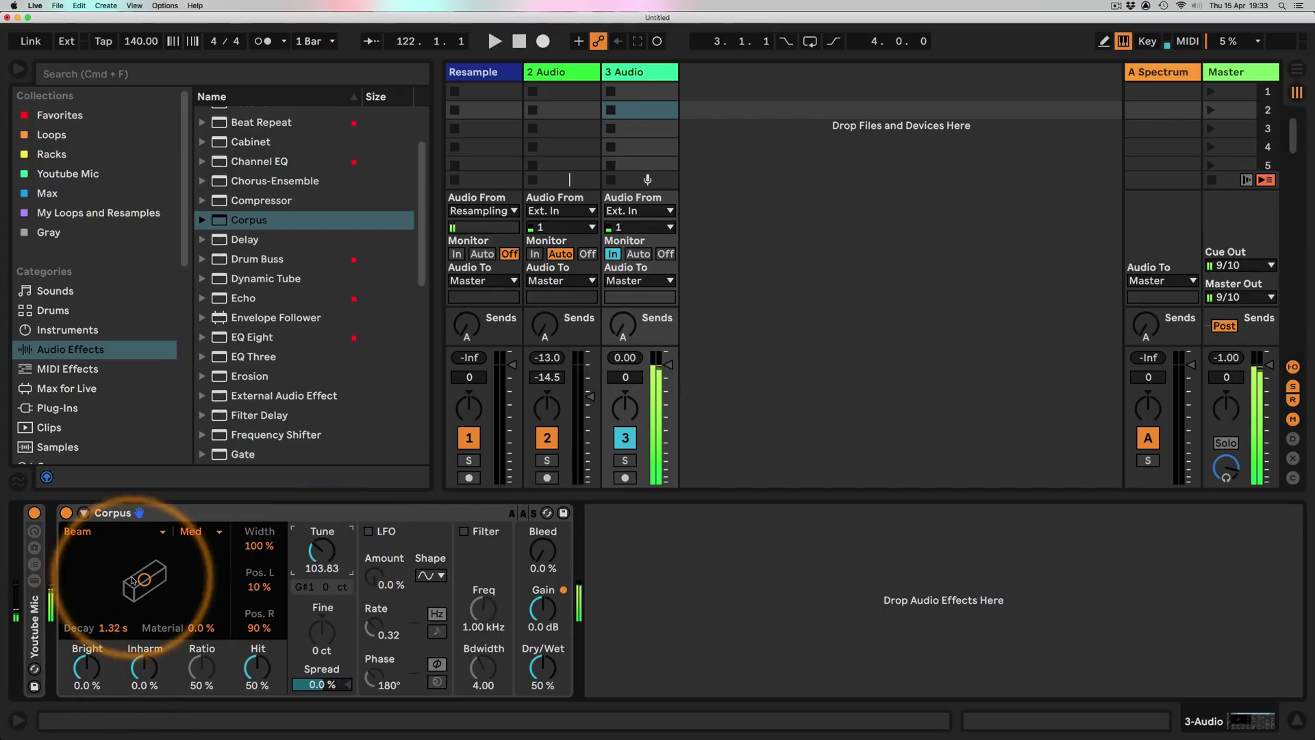
pyautogui.click(172, 541)
pyautogui.press('Delete')
# - Load the Corpus effect onto the 2 Audio track
pyautogui.click(546, 72)
pyautogui.click(226, 223)
pyautogui.moveTo(226, 226); pyautogui.dragTo(308, 578)
# - Insert Vinyl Distortion before Corpus with Crackle Volume 1.00 and Density 50.0, and set Corpus Dry/Wet to 100%
pyautogui.scroll(-5, 297, 355)
pyautogui.scroll(-5, 297, 355)
pyautogui.moveTo(263, 434)
pyautogui.mouseDown()
pyautogui.moveTo(87, 577)
pyautogui.moveTo(61, 545)
pyautogui.mouseUp()
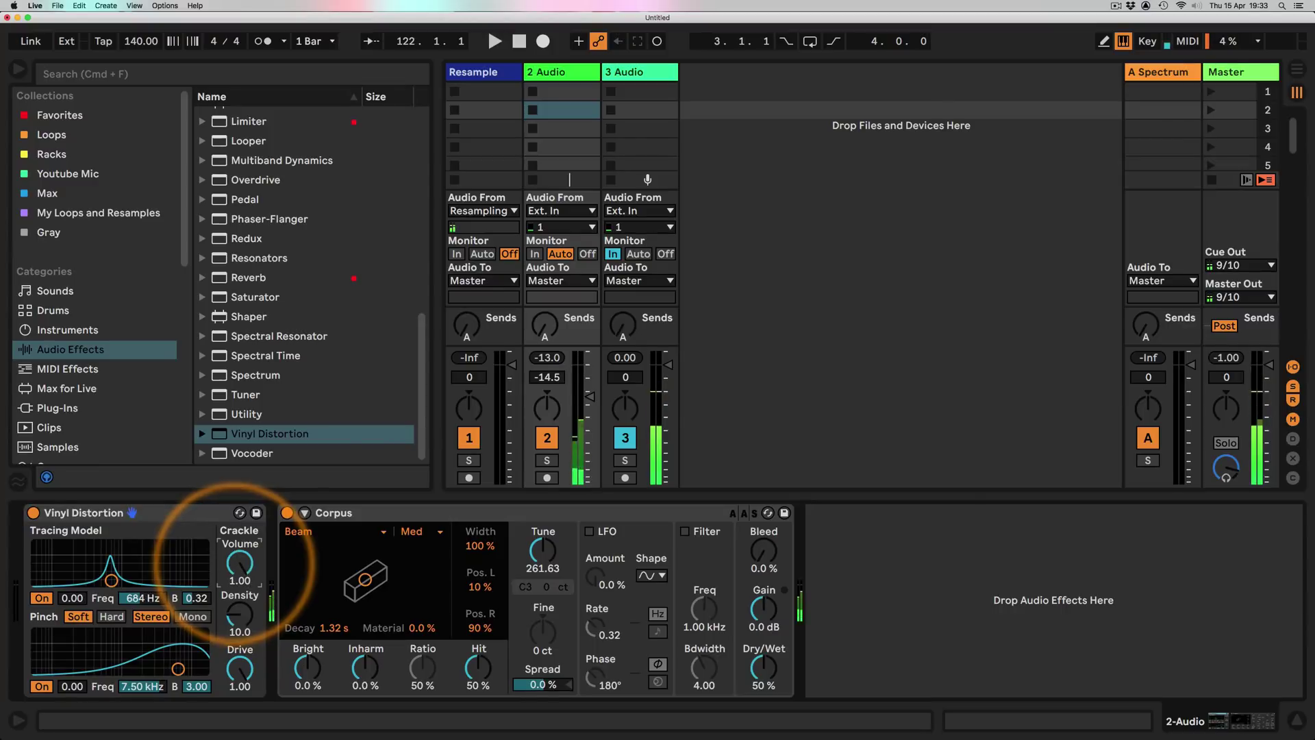
pyautogui.moveTo(230, 620)
pyautogui.mouseDown()
pyautogui.moveTo(228, 602)
pyautogui.moveTo(217, 626)
pyautogui.mouseUp()
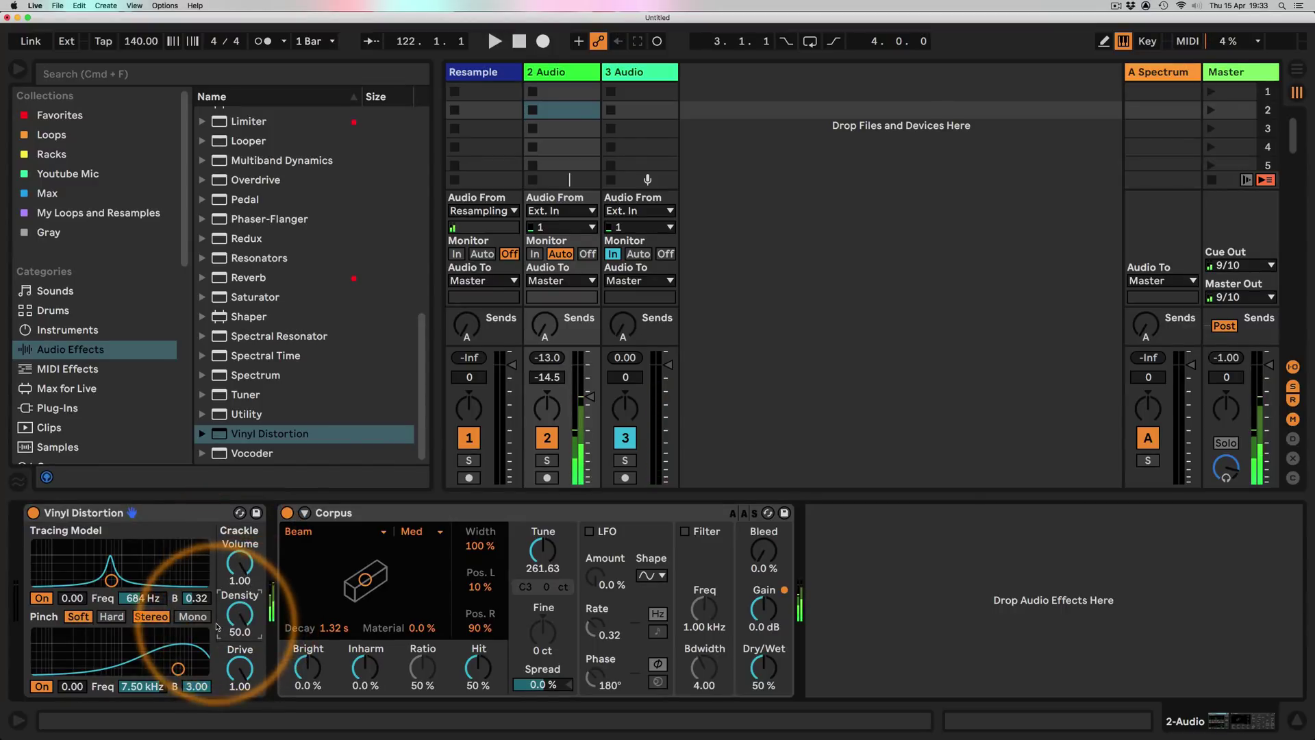
pyautogui.moveTo(764, 667); pyautogui.dragTo(767, 647)
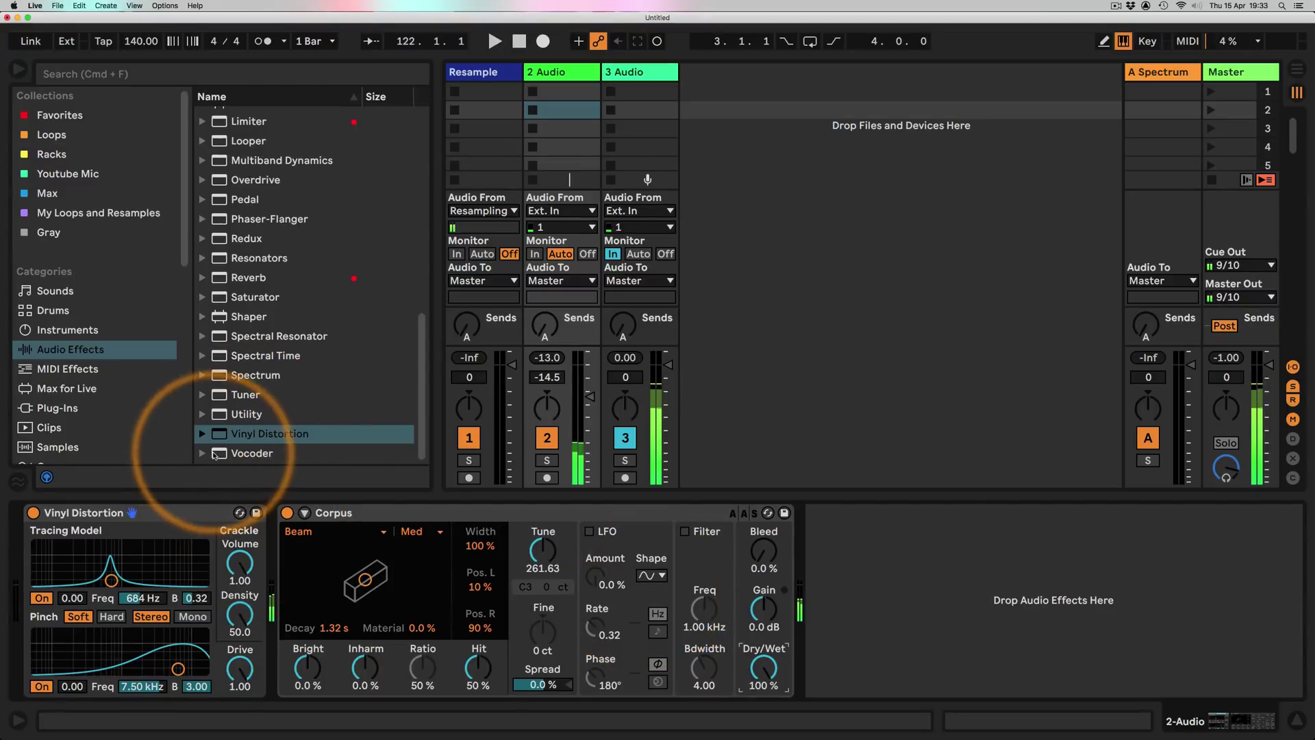
# - Insert Vocoder between Vinyl Distortion and Corpus, set its Release to 30.0 s and adjust the Formant slightly upward
pyautogui.moveTo(209, 451); pyautogui.dragTo(271, 550)
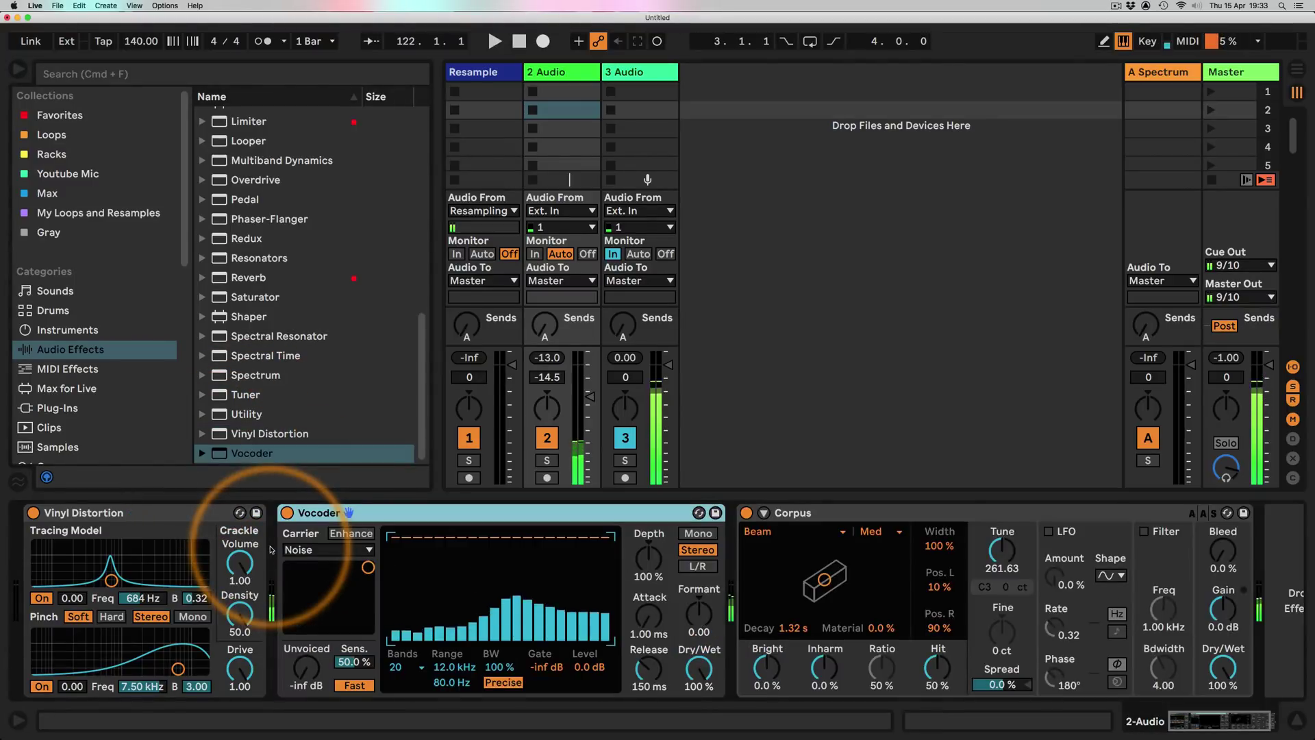
pyautogui.moveTo(647, 668)
pyautogui.mouseDown()
pyautogui.moveTo(648, 617)
pyautogui.moveTo(644, 644)
pyautogui.mouseUp()
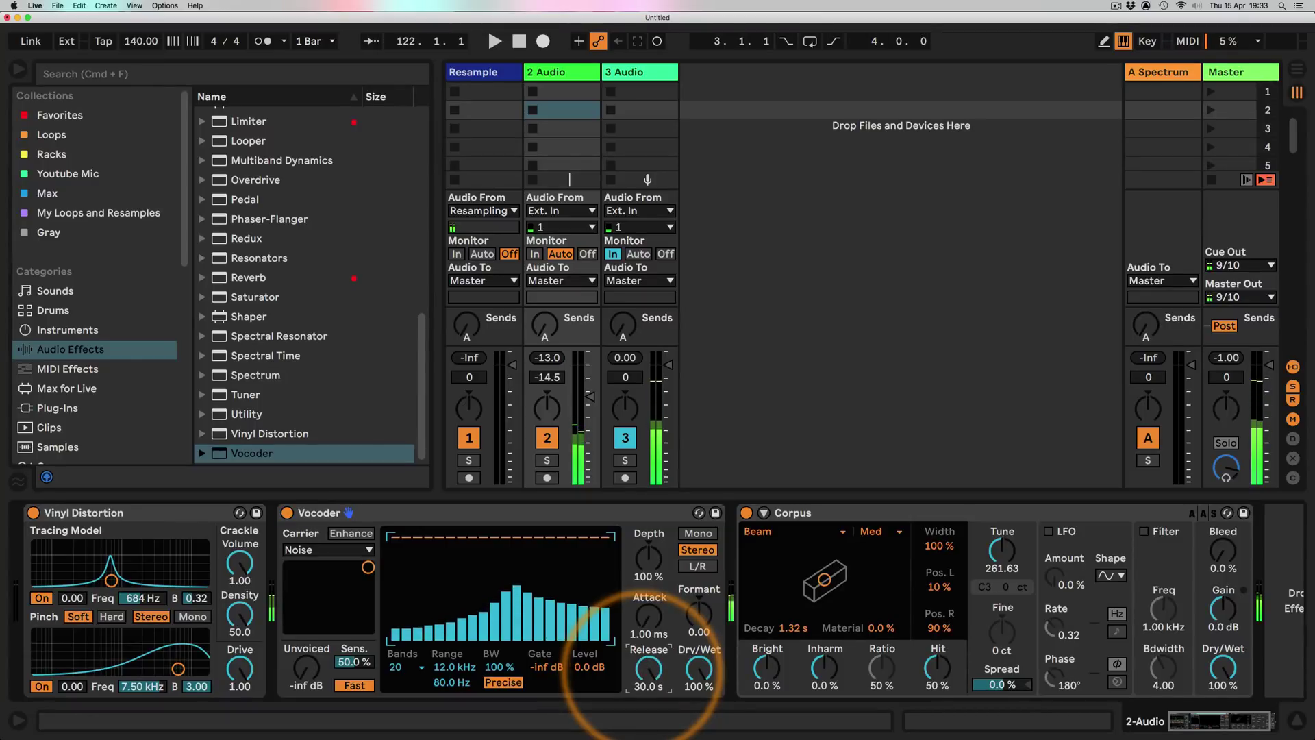
pyautogui.moveTo(699, 612); pyautogui.dragTo(699, 604)
# - Collapse the Vocoder and Vinyl Distortion devices, and pull the 2 Audio track's volume down to -inf
pyautogui.doubleClick(336, 515)
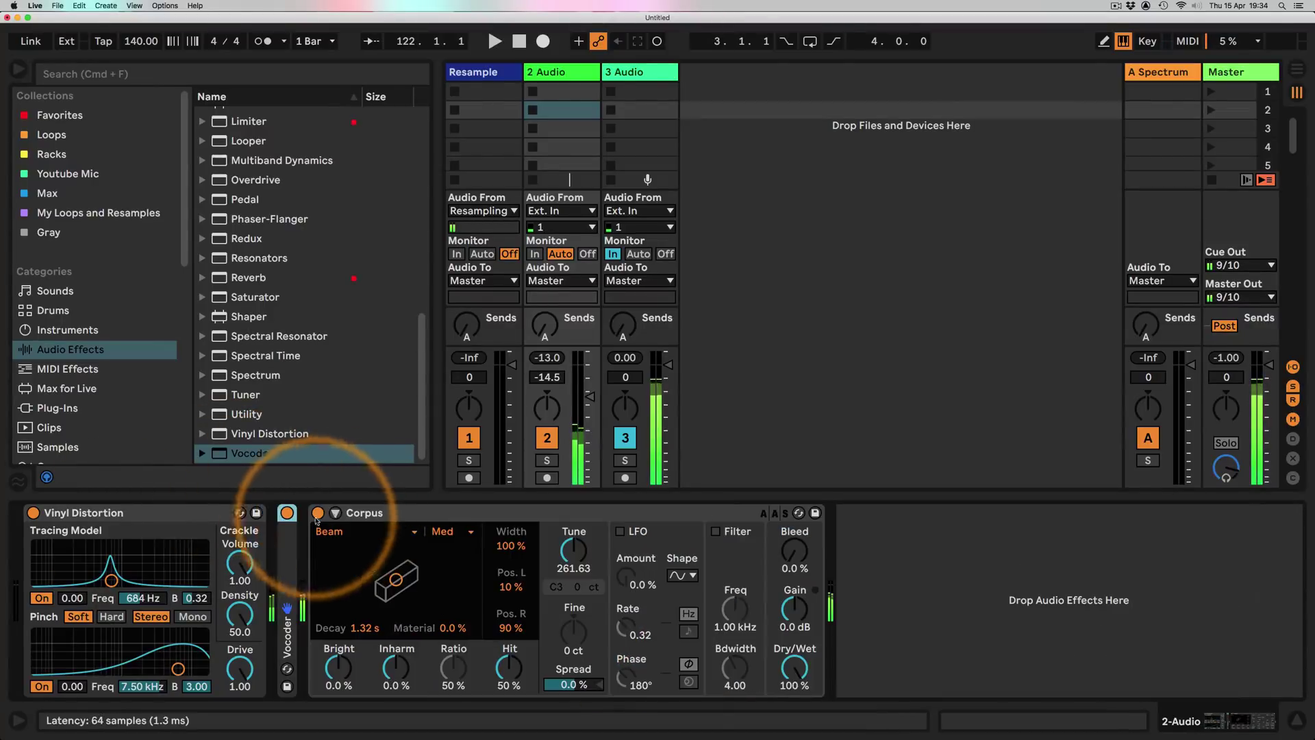
pyautogui.doubleClick(82, 512)
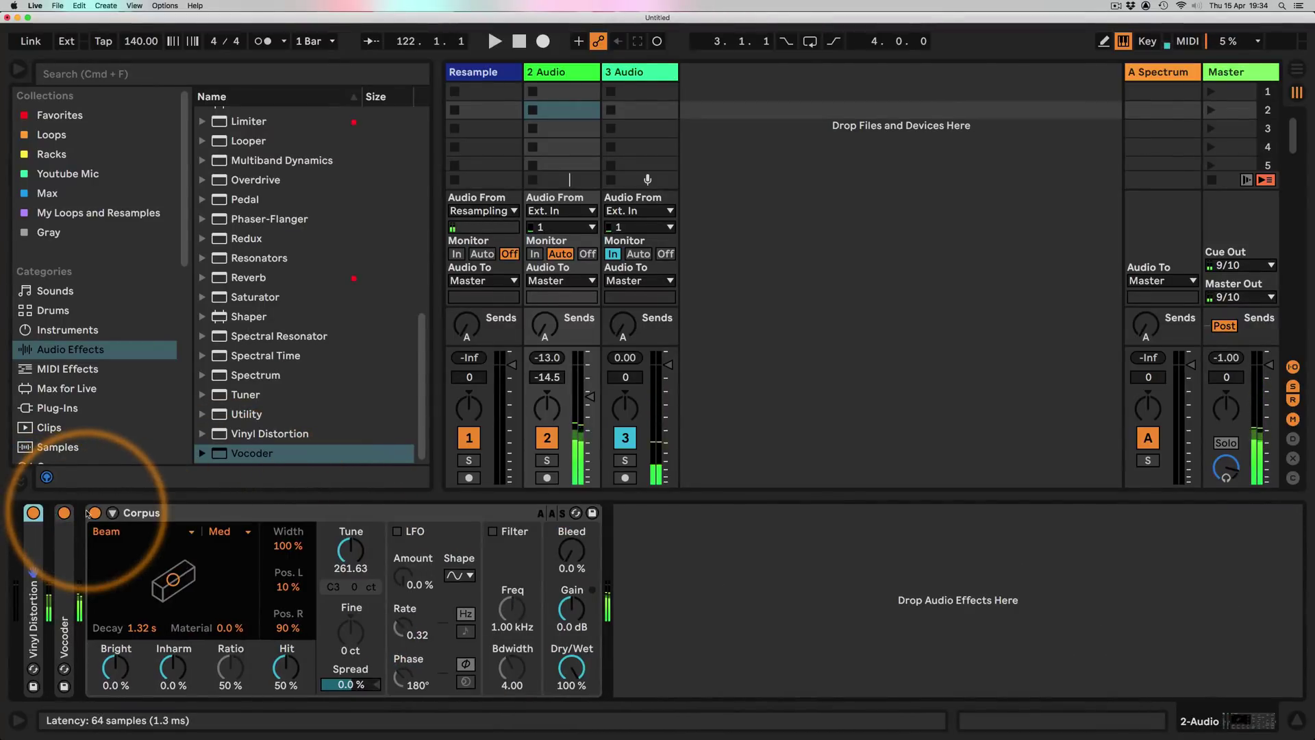
pyautogui.moveTo(588, 403); pyautogui.dragTo(582, 490)
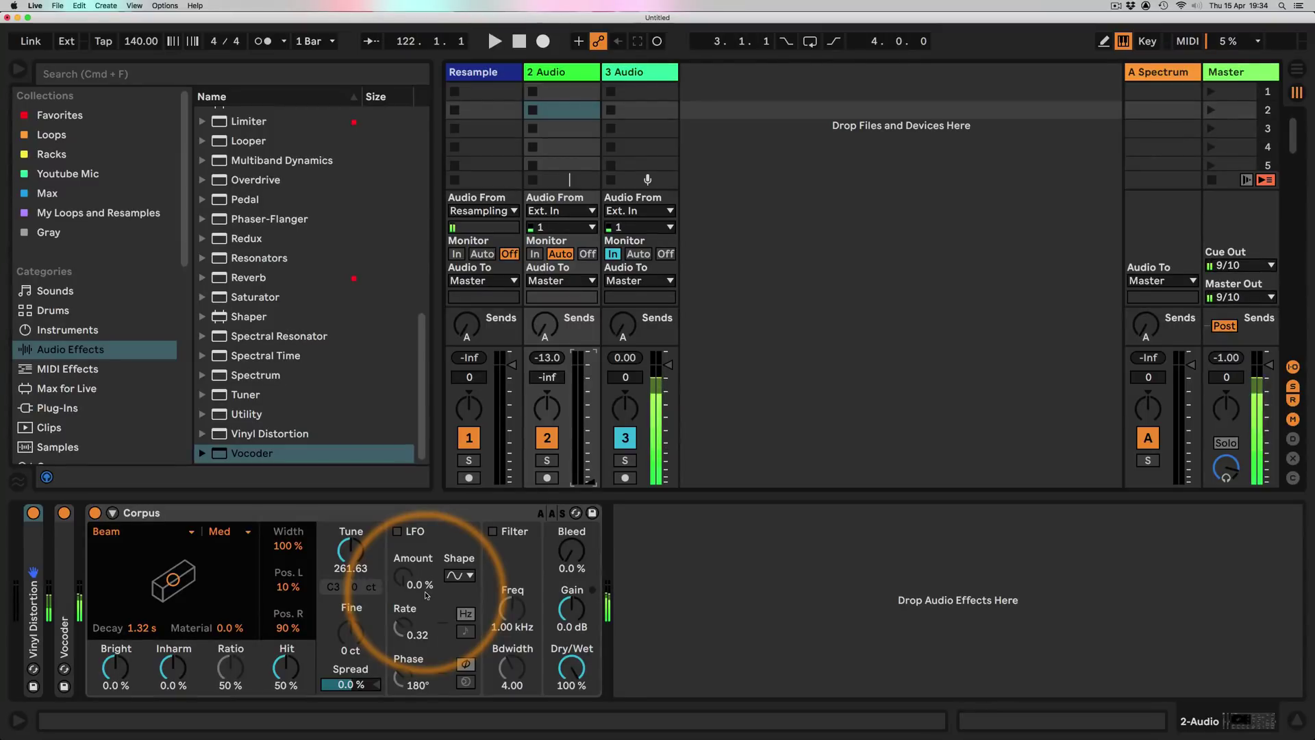
# - Enable the Corpus LFO with the stepped random shape, tempo-synced rate and Amount 100%, and raise the 2 Audio volume to -11.7 dB
pyautogui.click(397, 531)
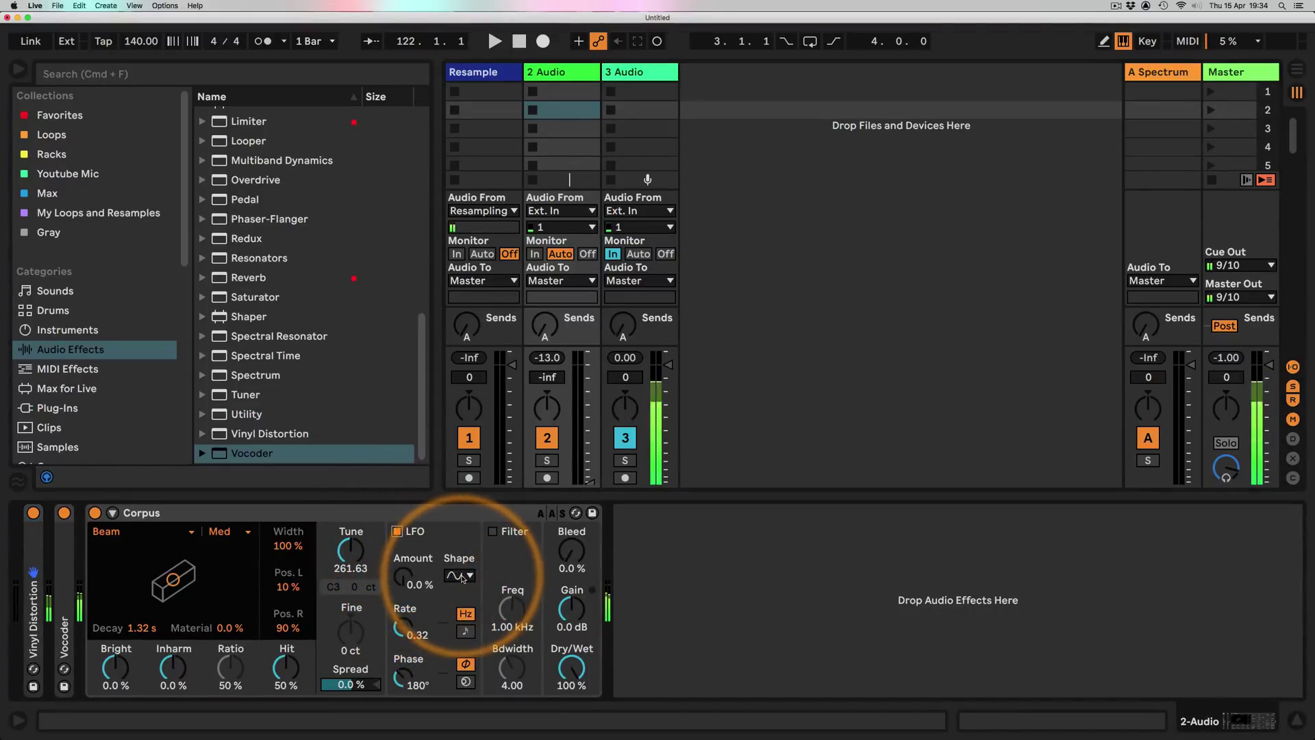
pyautogui.click(463, 577)
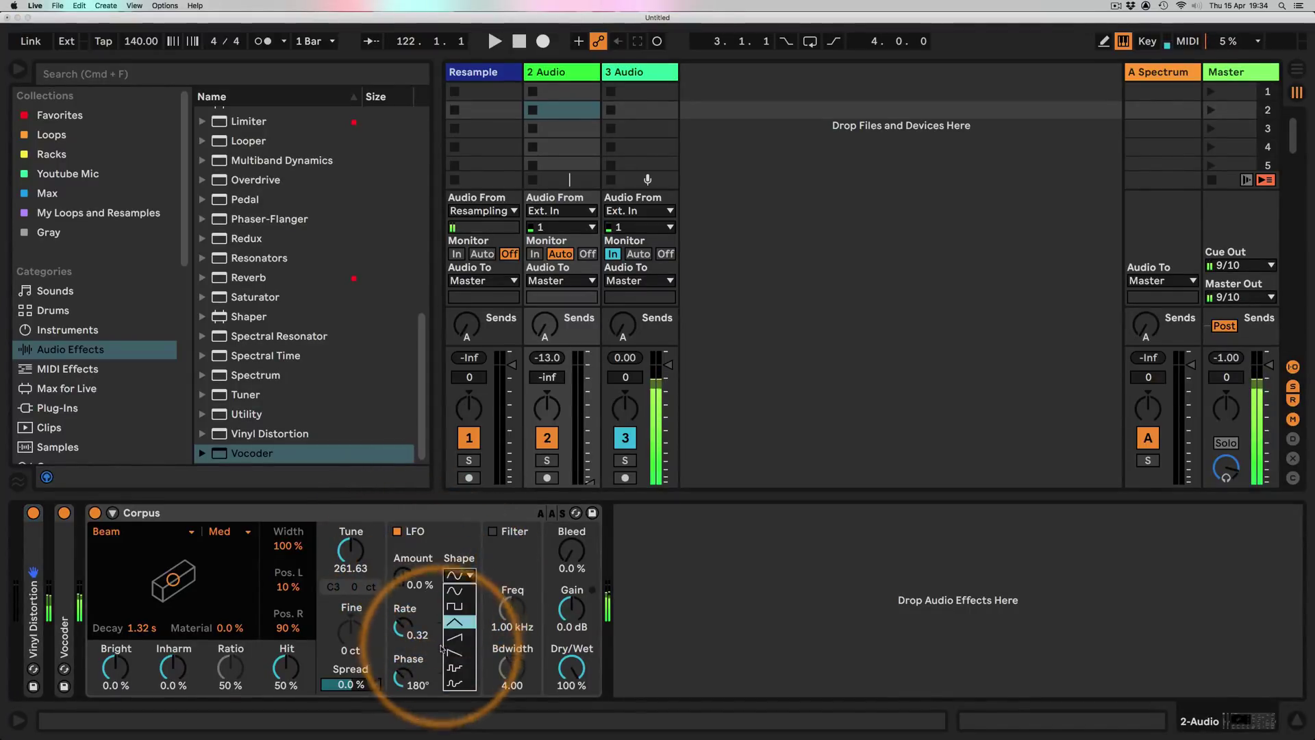
pyautogui.click(463, 670)
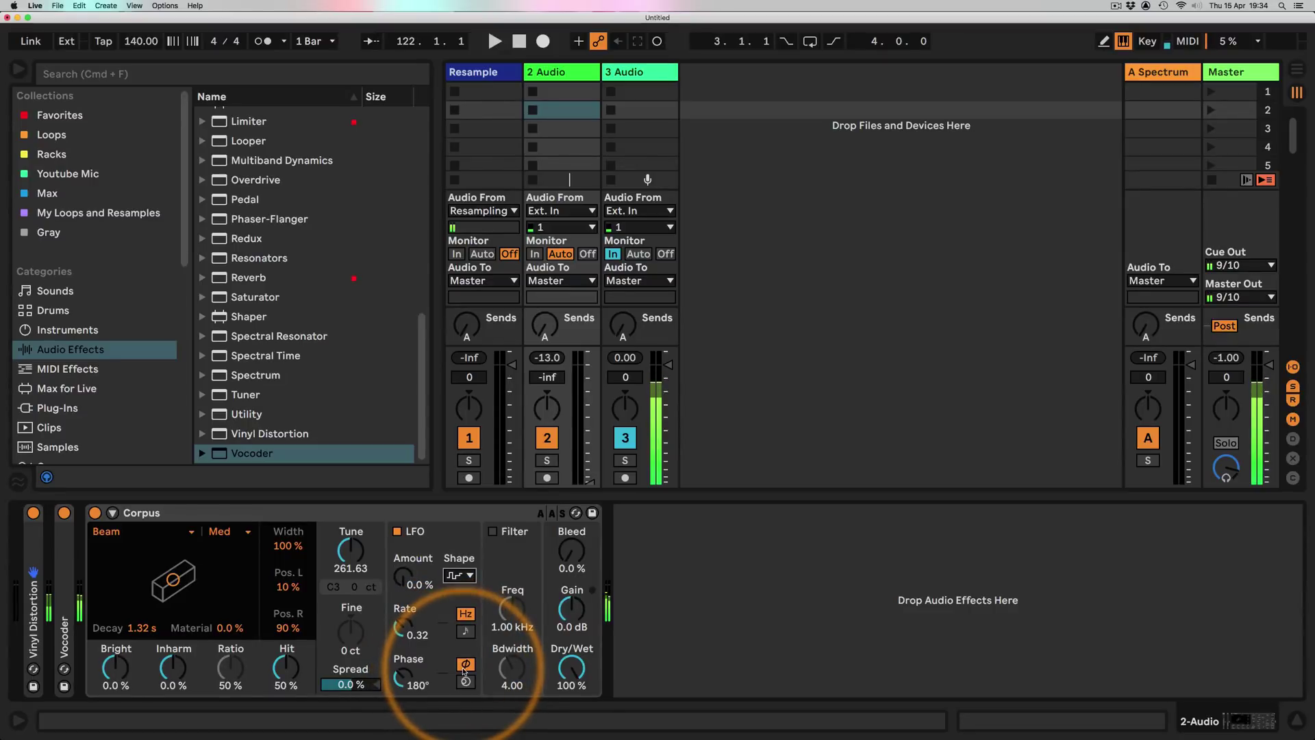
pyautogui.click(465, 632)
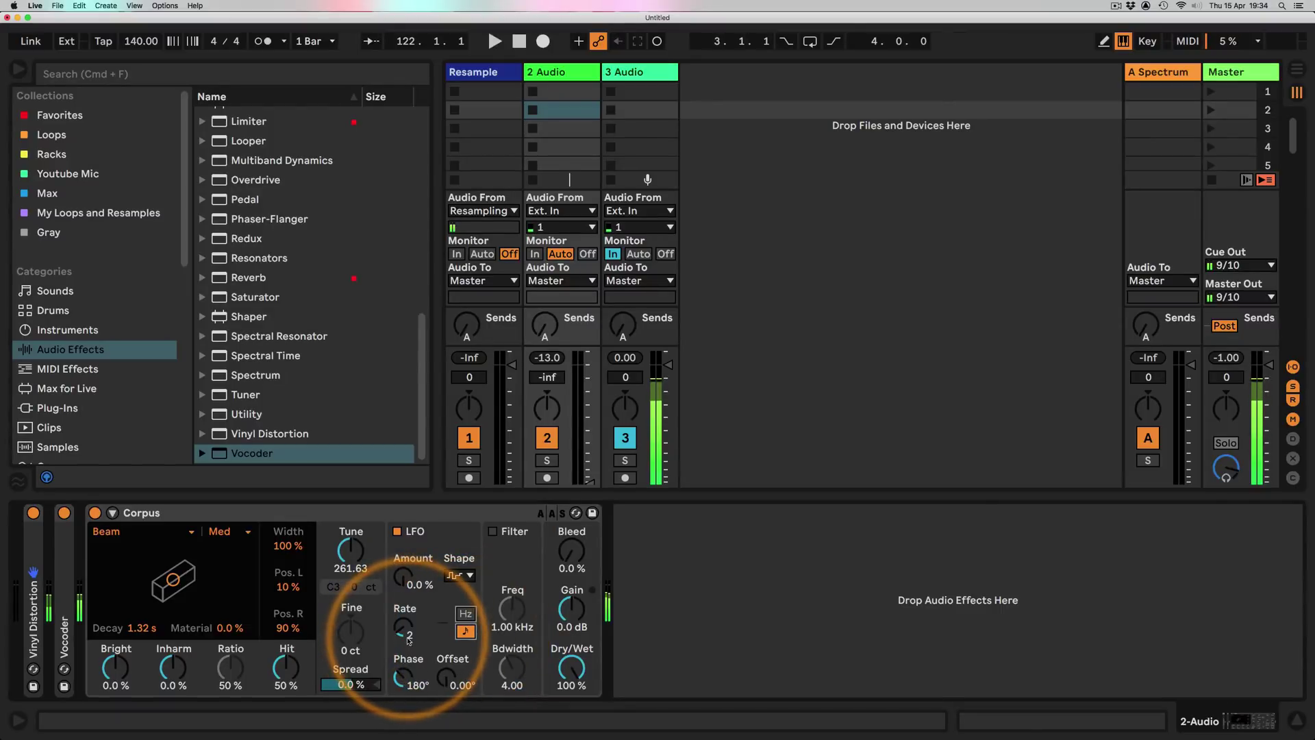
pyautogui.moveTo(403, 577); pyautogui.dragTo(404, 573)
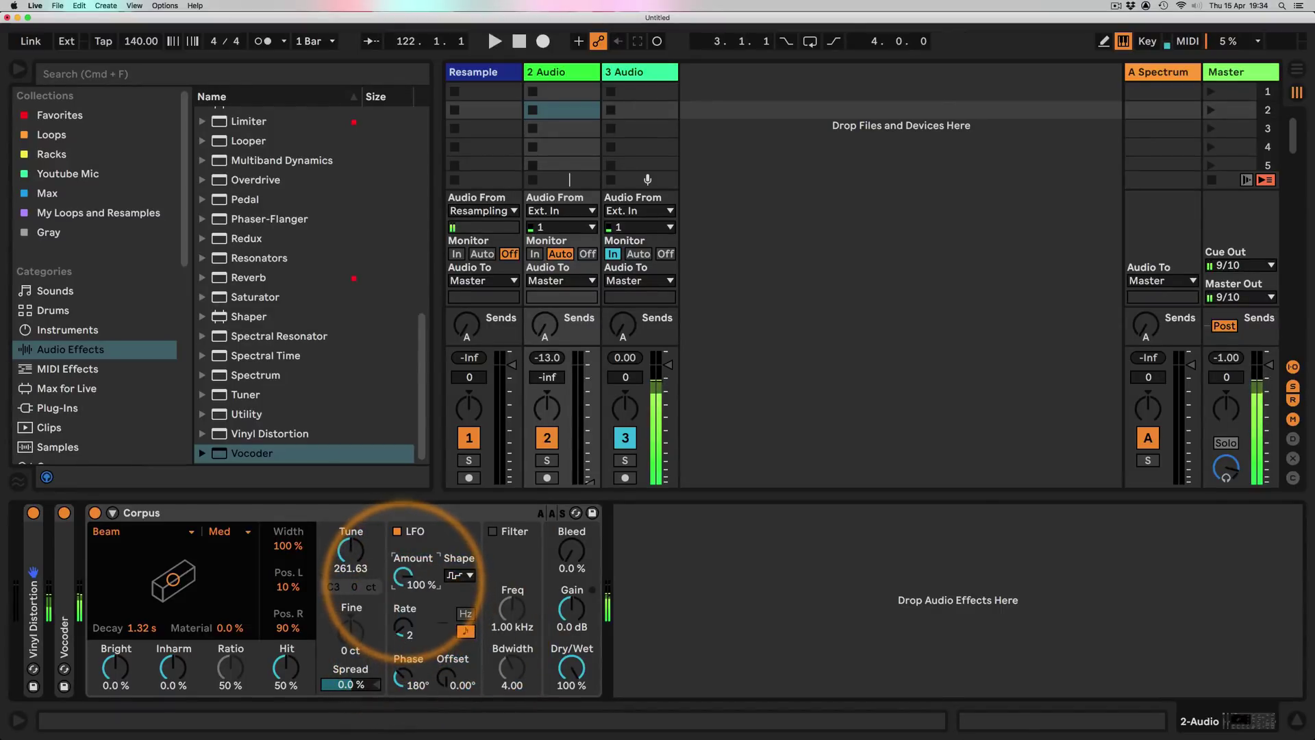
pyautogui.moveTo(586, 479); pyautogui.dragTo(581, 421)
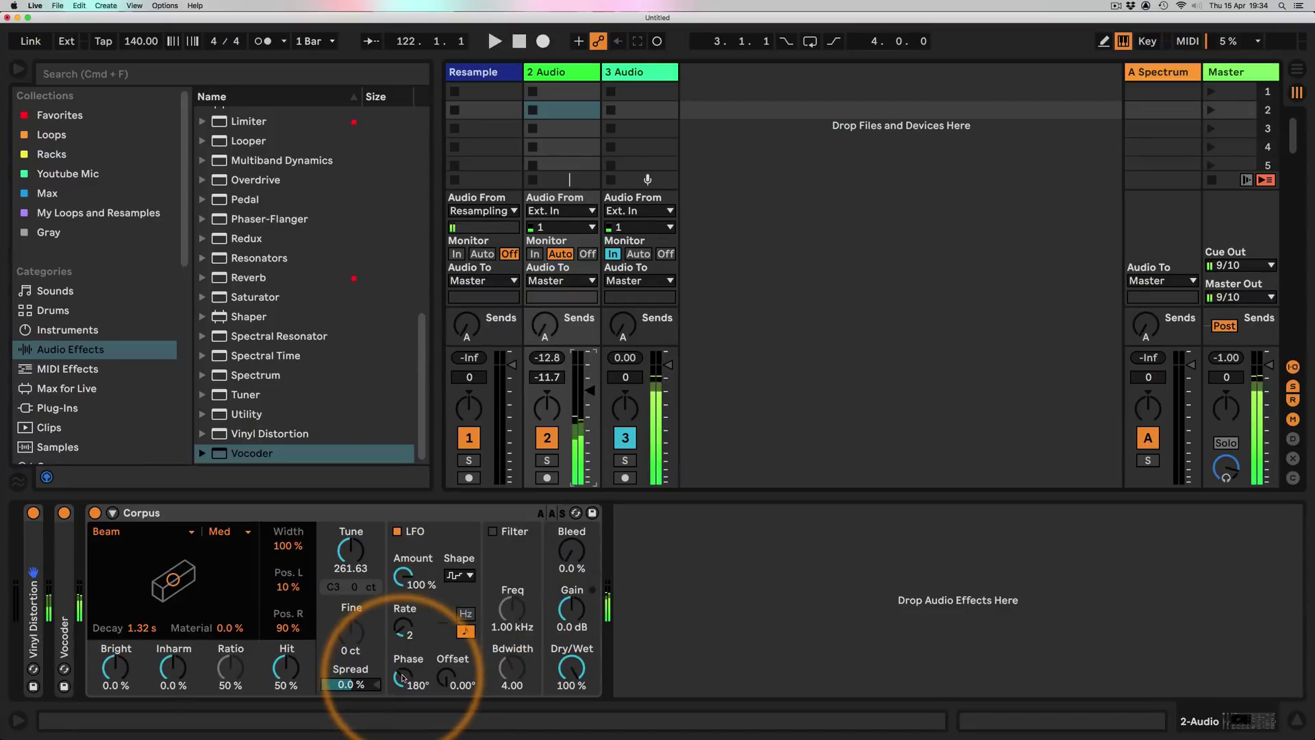
# - Set the Corpus LFO Phase to 0.00°, Tune to 76.30, Decay to 1.15 s and Material to -30%
pyautogui.moveTo(402, 678); pyautogui.dragTo(402, 705)
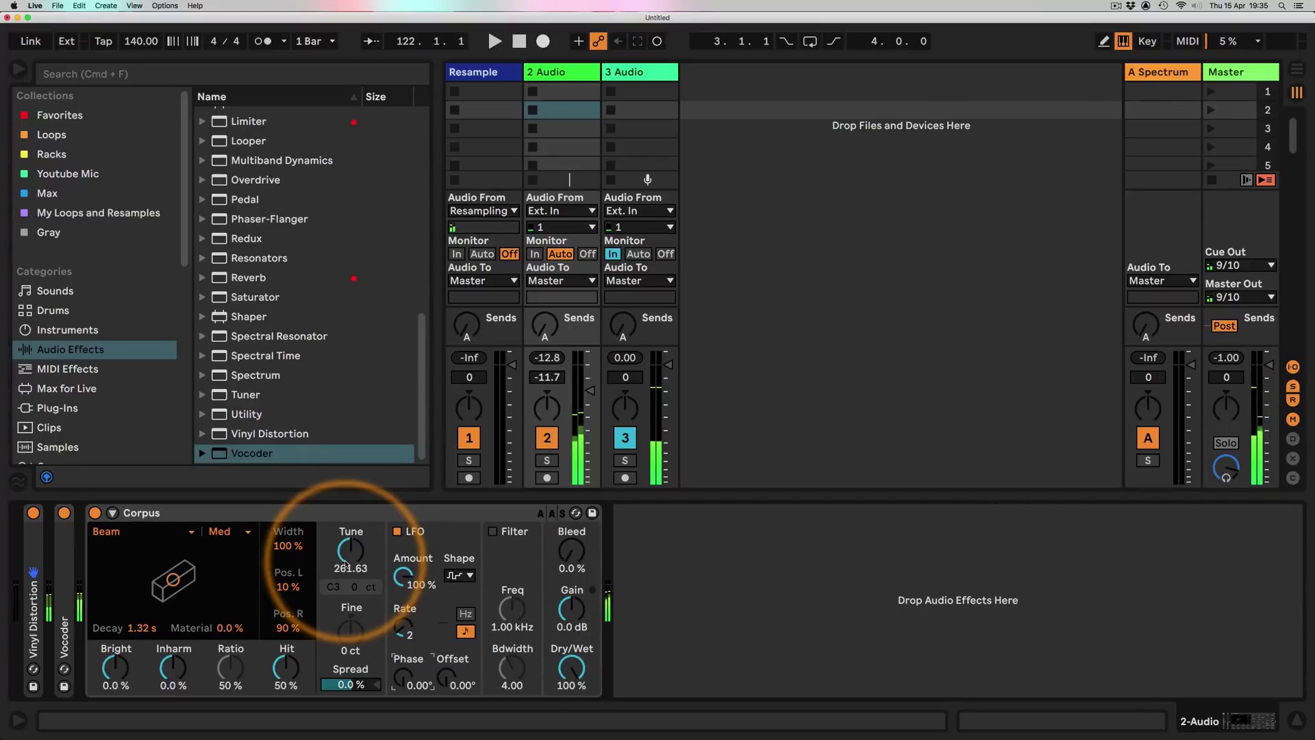
pyautogui.moveTo(349, 552); pyautogui.dragTo(349, 595)
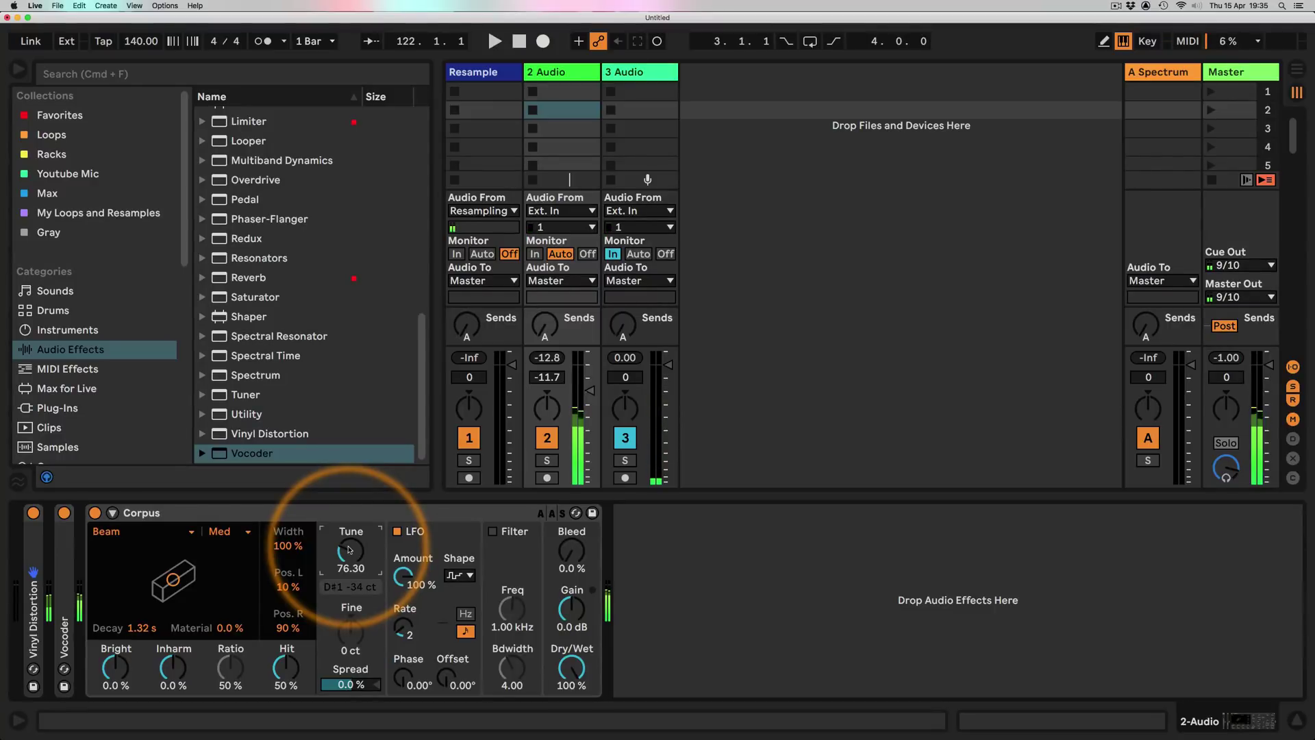
pyautogui.moveTo(173, 579)
pyautogui.mouseDown()
pyautogui.moveTo(154, 565)
pyautogui.moveTo(220, 565)
pyautogui.moveTo(205, 565)
pyautogui.moveTo(239, 543)
pyautogui.moveTo(246, 576)
pyautogui.moveTo(133, 573)
pyautogui.moveTo(73, 602)
pyautogui.moveTo(59, 543)
pyautogui.moveTo(229, 558)
pyautogui.moveTo(233, 595)
pyautogui.moveTo(170, 587)
pyautogui.mouseUp()
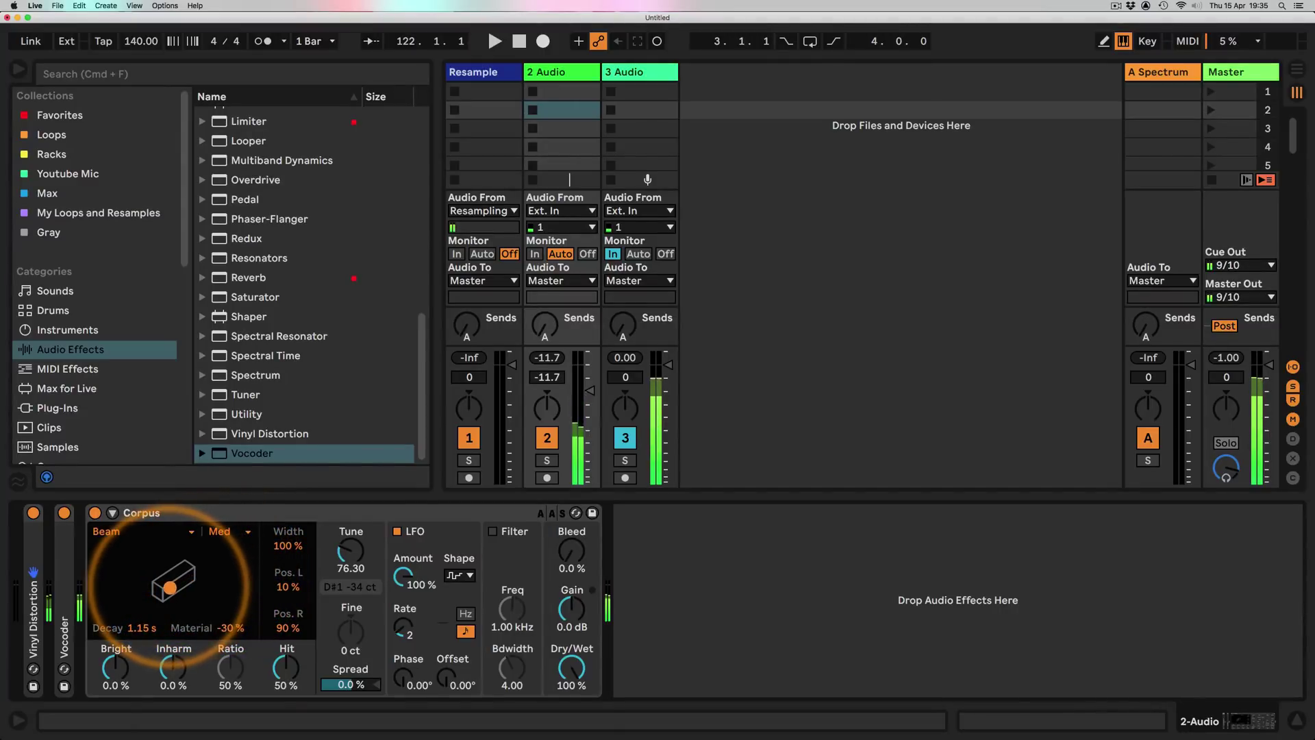
# - Mute the 2 Audio track, and add Auto Filter followed by Shaper after Corpus
pyautogui.click(546, 437)
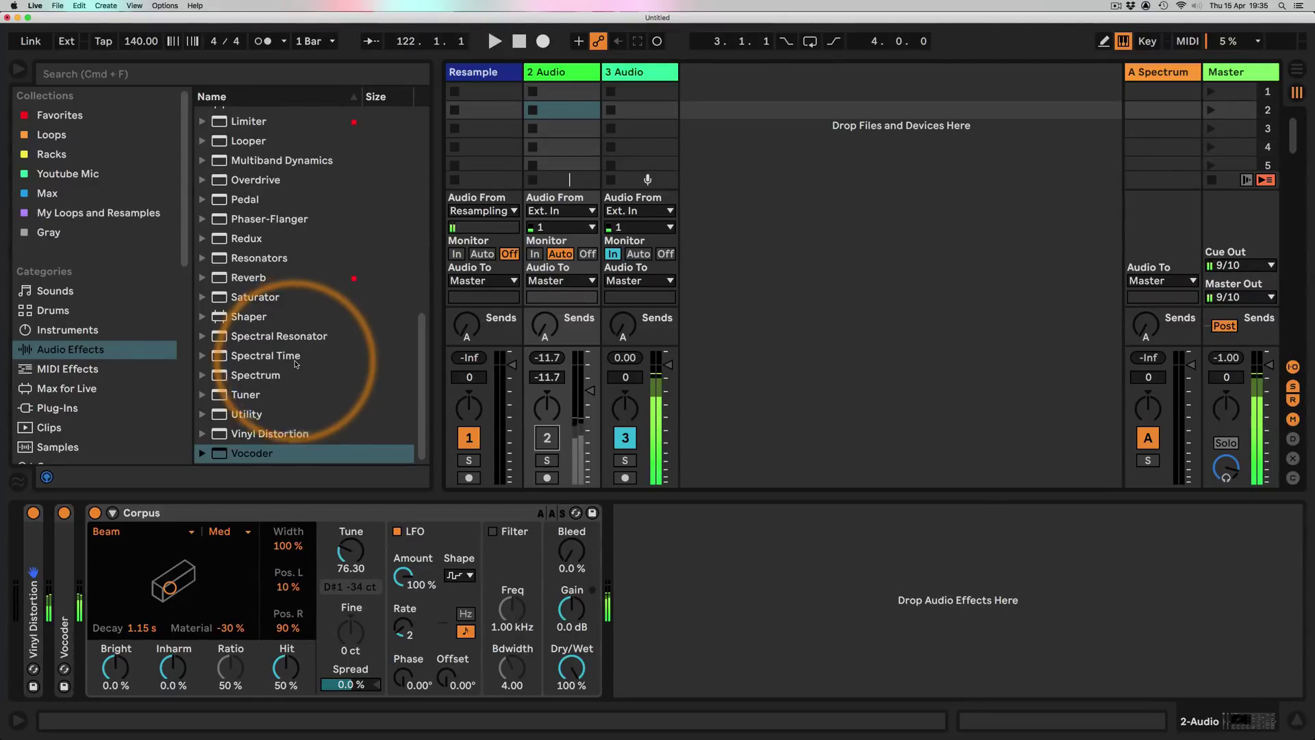
pyautogui.scroll(15, 298, 358)
pyautogui.moveTo(253, 154); pyautogui.dragTo(656, 553)
pyautogui.scroll(-15, 288, 391)
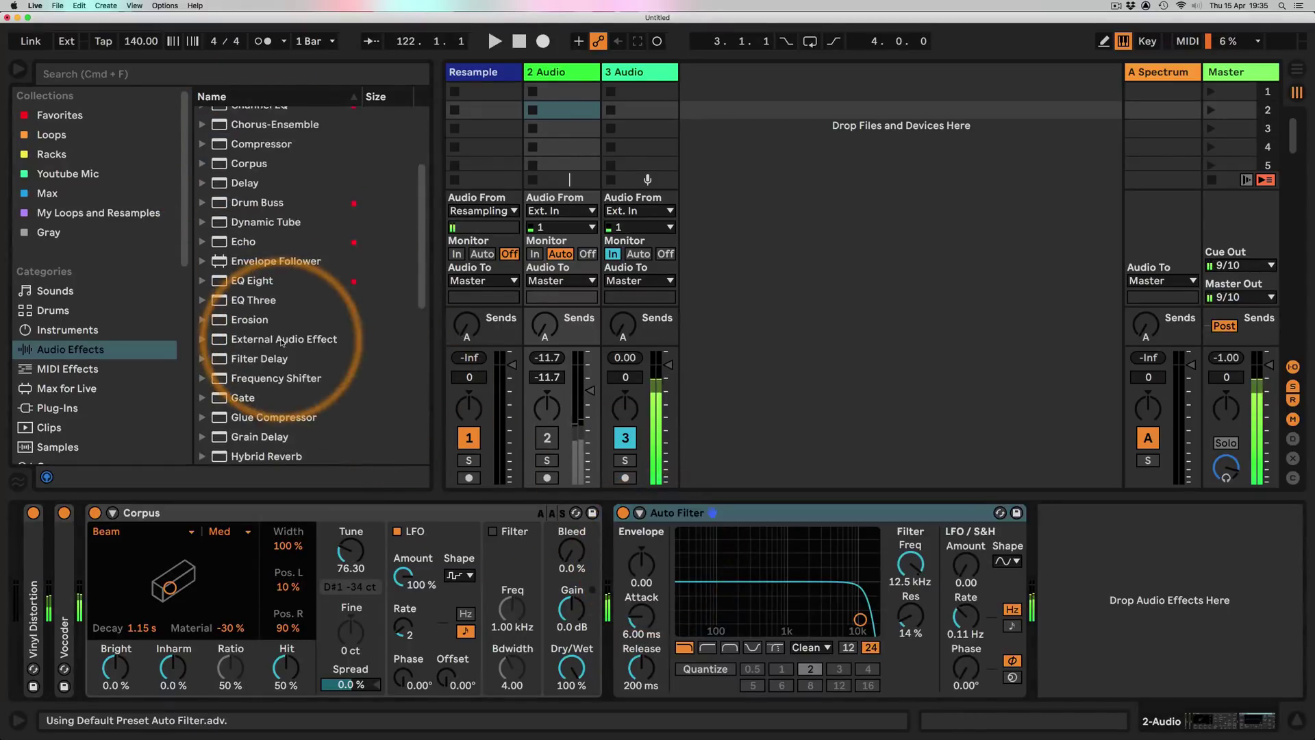
pyautogui.moveTo(237, 376); pyautogui.dragTo(1048, 573)
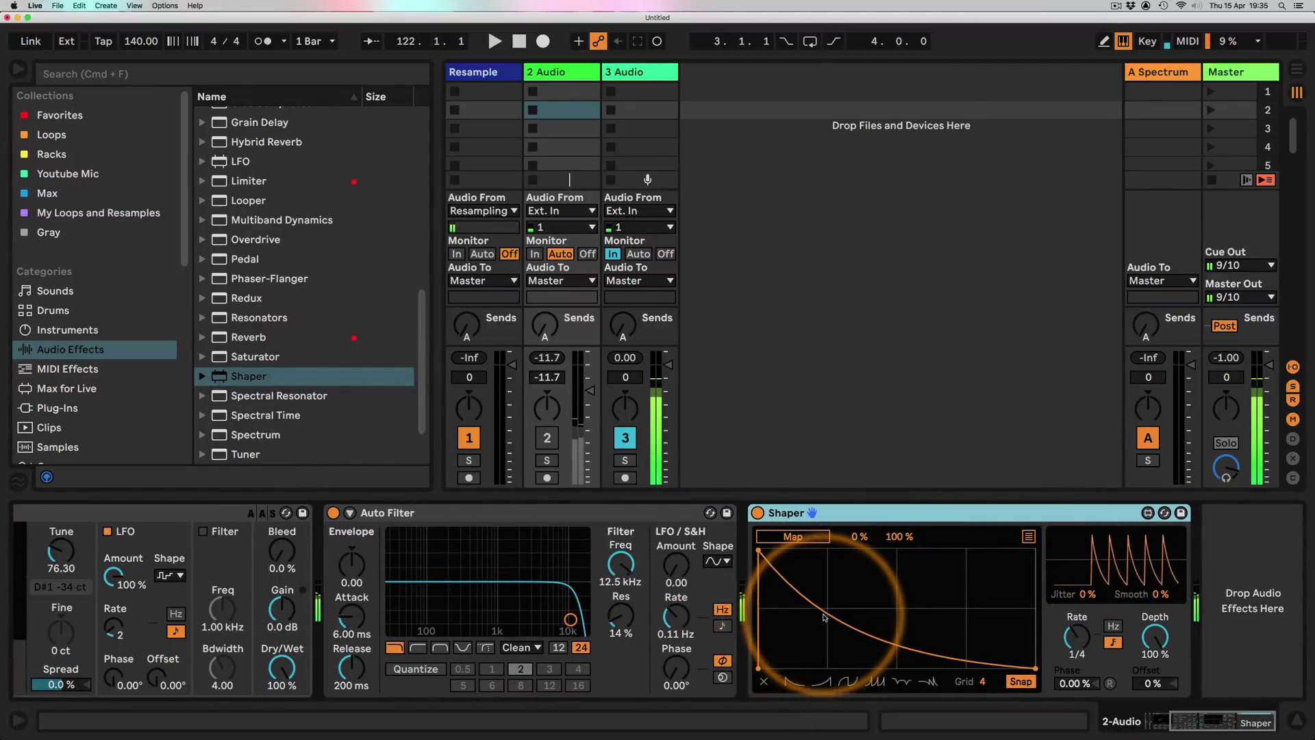
# - Try a multi-point curve with bent segments in Shaper, and remove the added breakpoints
pyautogui.click(818, 614)
pyautogui.click(884, 643)
pyautogui.click(962, 568)
pyautogui.moveTo(803, 591); pyautogui.dragTo(991, 605)
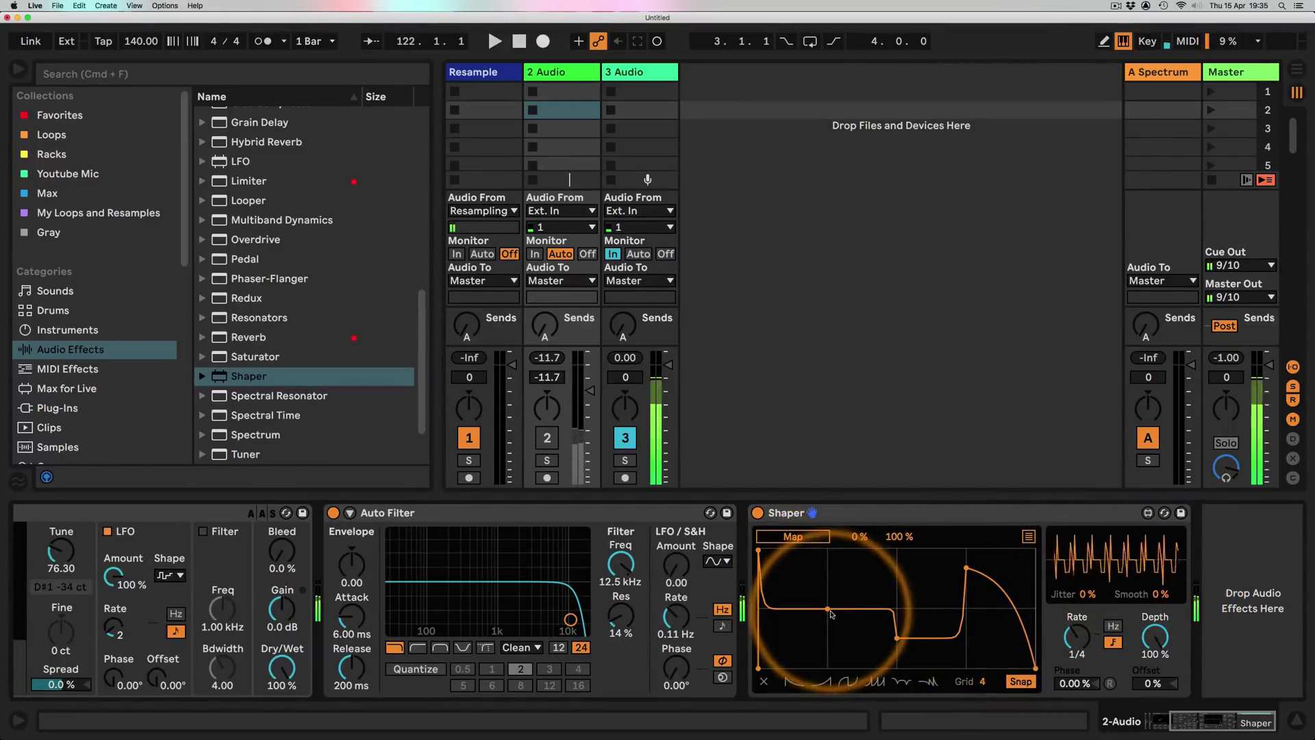
pyautogui.moveTo(897, 639); pyautogui.dragTo(967, 568)
pyautogui.keyDown('shift'); pyautogui.click(967, 570); pyautogui.keyUp('shift')
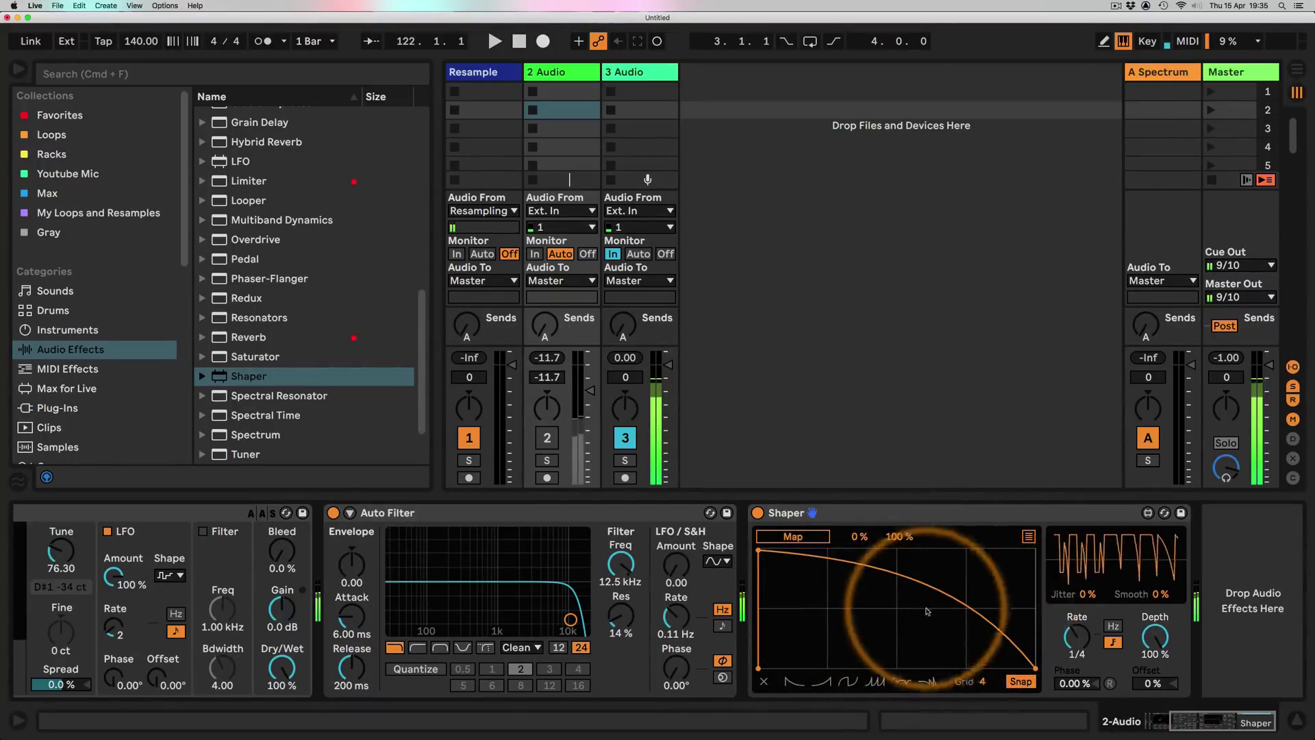
# - Set the Shaper grid to 16 and add a breakpoint on the first grid line, curving the segment before it into a steep initial drop
pyautogui.moveTo(983, 681); pyautogui.dragTo(968, 582)
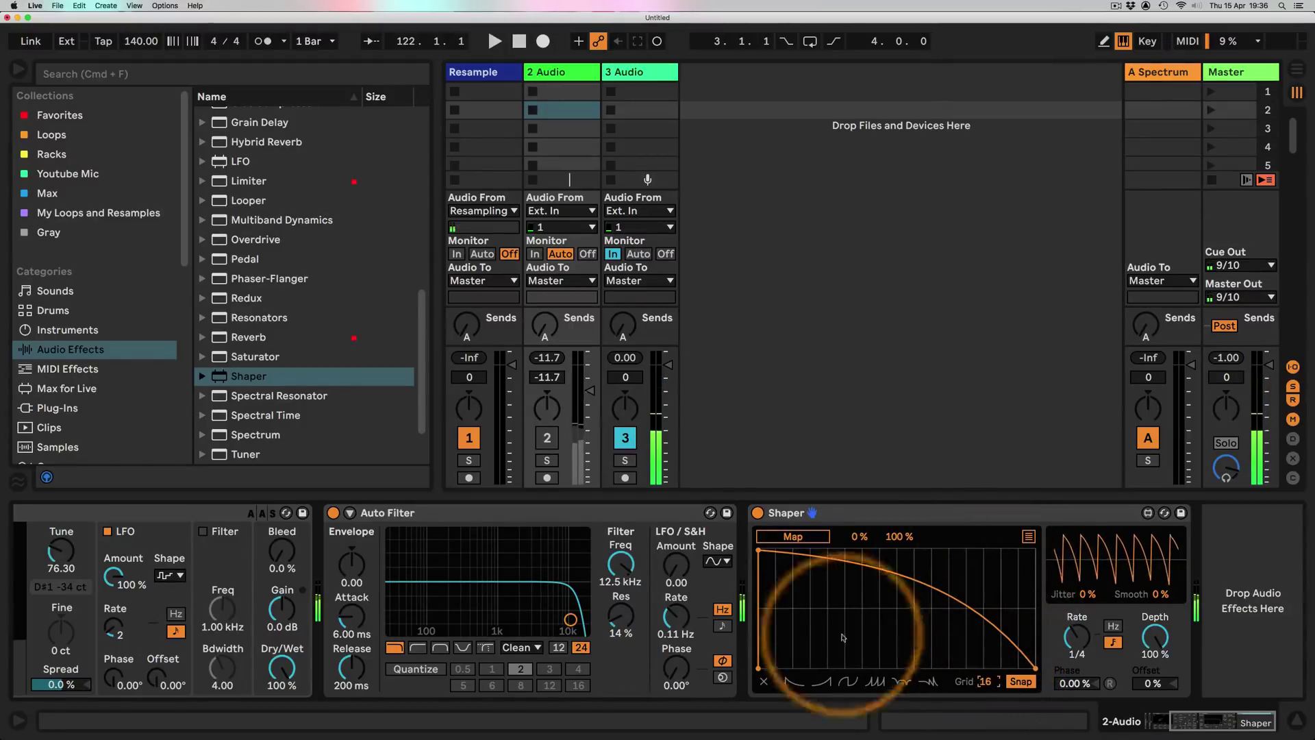
pyautogui.click(792, 574)
pyautogui.moveTo(786, 577)
pyautogui.mouseDown()
pyautogui.moveTo(769, 623)
pyautogui.moveTo(774, 556)
pyautogui.moveTo(767, 571)
pyautogui.mouseUp()
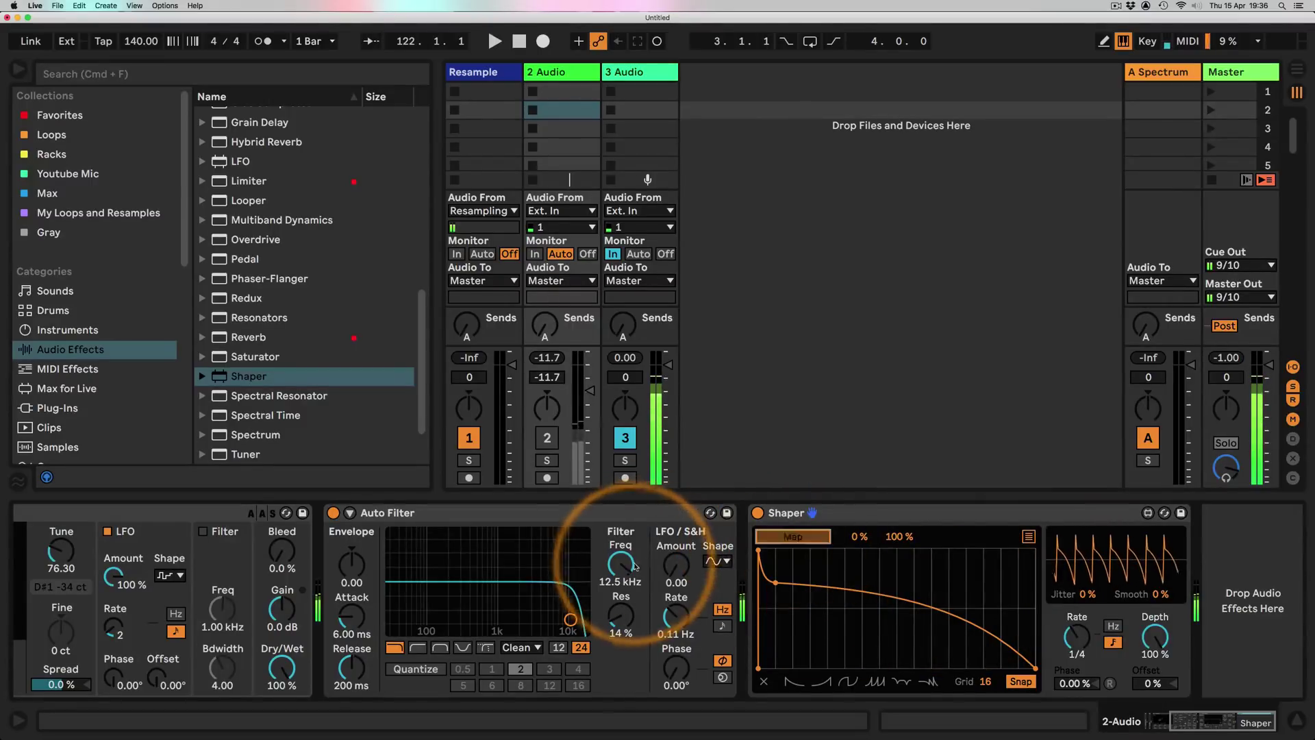
# - Map Shaper to the Auto Filter Frequency, and unmute the 2 Audio track with its volume at -0.5 dB
pyautogui.click(620, 566)
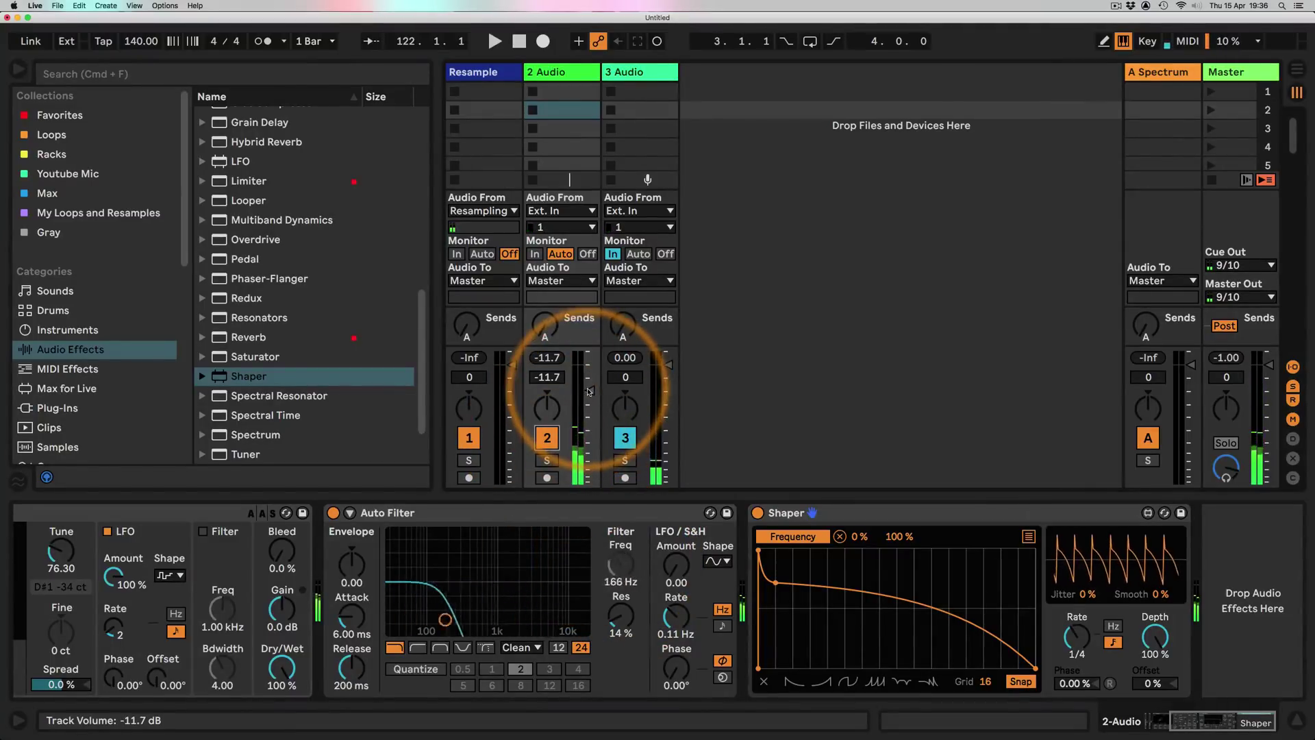
pyautogui.moveTo(591, 393); pyautogui.dragTo(590, 373)
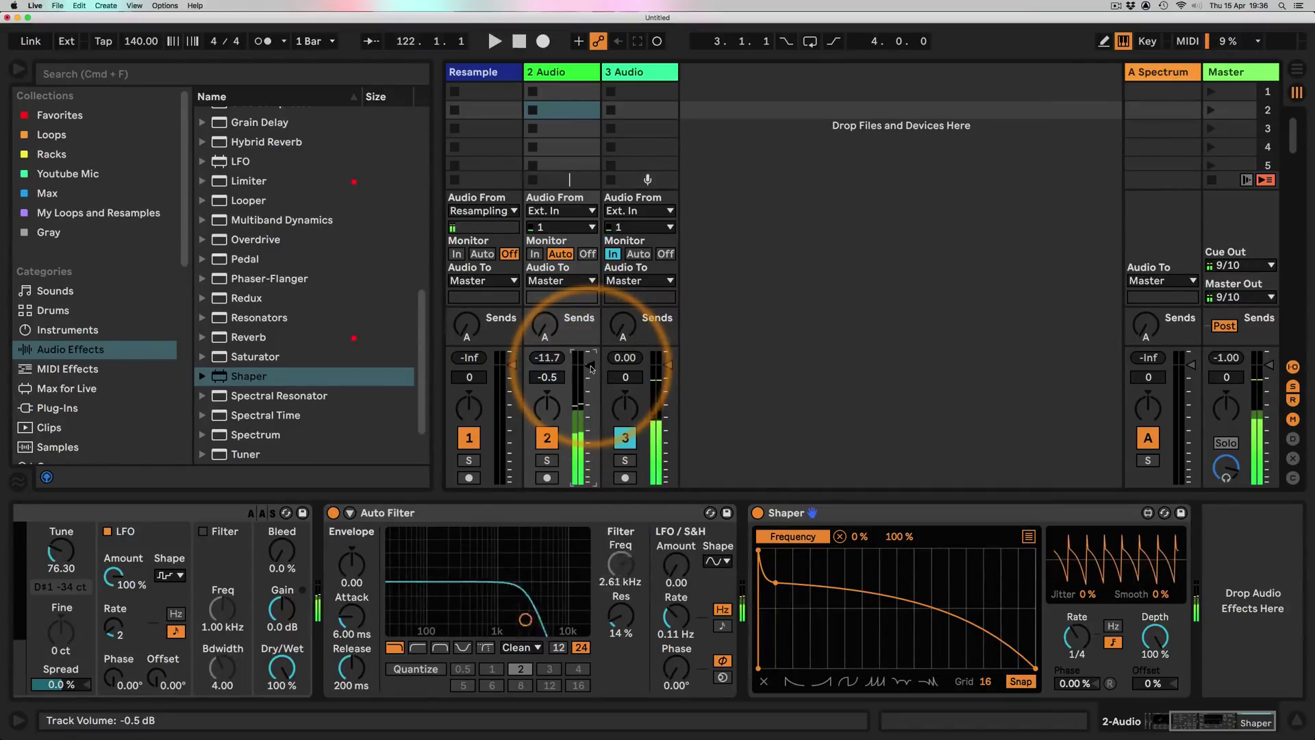
# - Lower the Shaper curve's inner breakpoint to just above mid-height and set the Shaper Rate to 1
pyautogui.moveTo(776, 585); pyautogui.dragTo(775, 598)
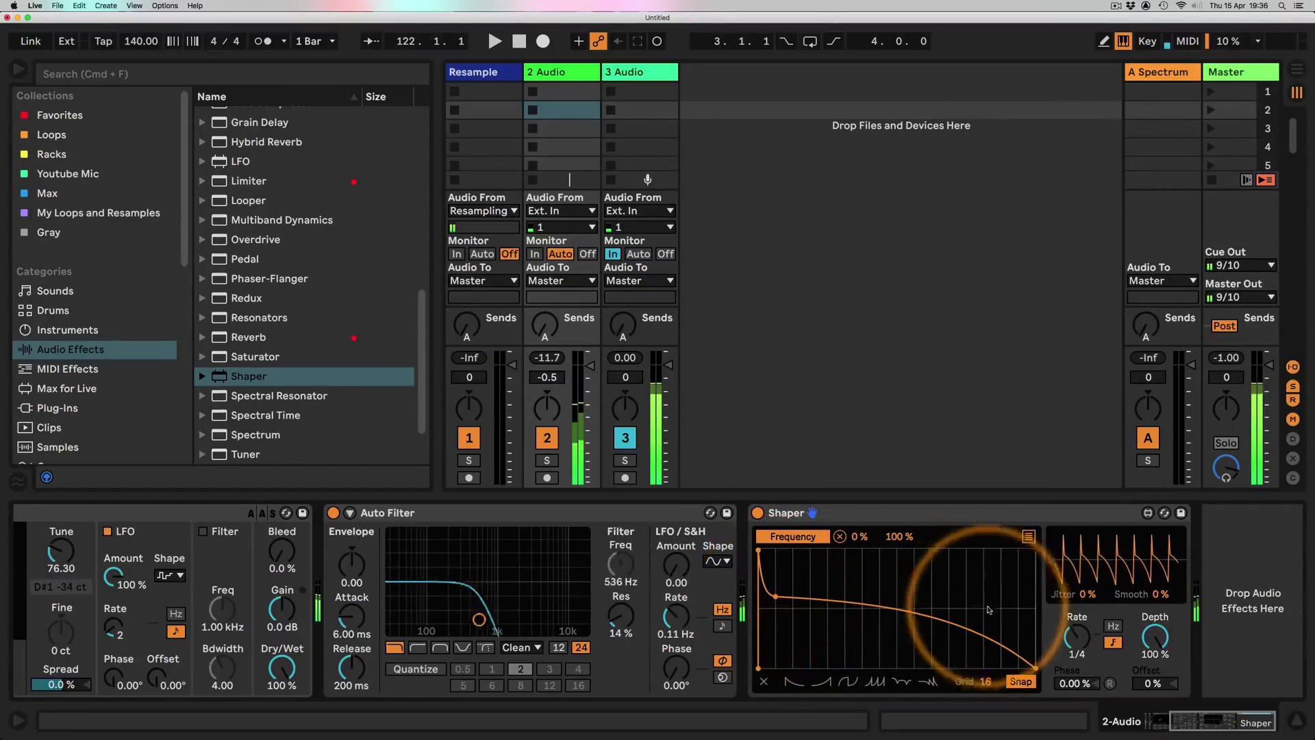
pyautogui.moveTo(1070, 645); pyautogui.dragTo(1070, 637)
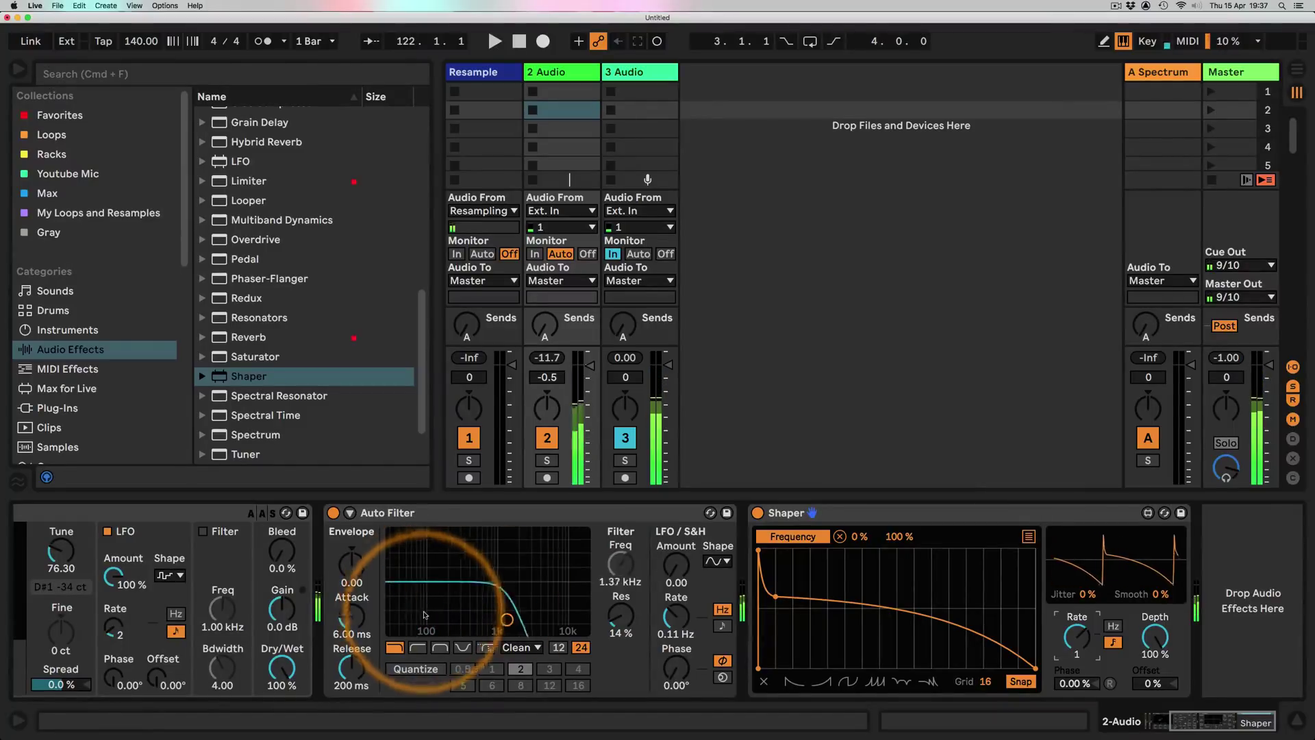
# - Set the Corpus Decay to 35.0 s and Material to 100%, and mute the 2 Audio track
pyautogui.hscroll(-5, 569, 561)
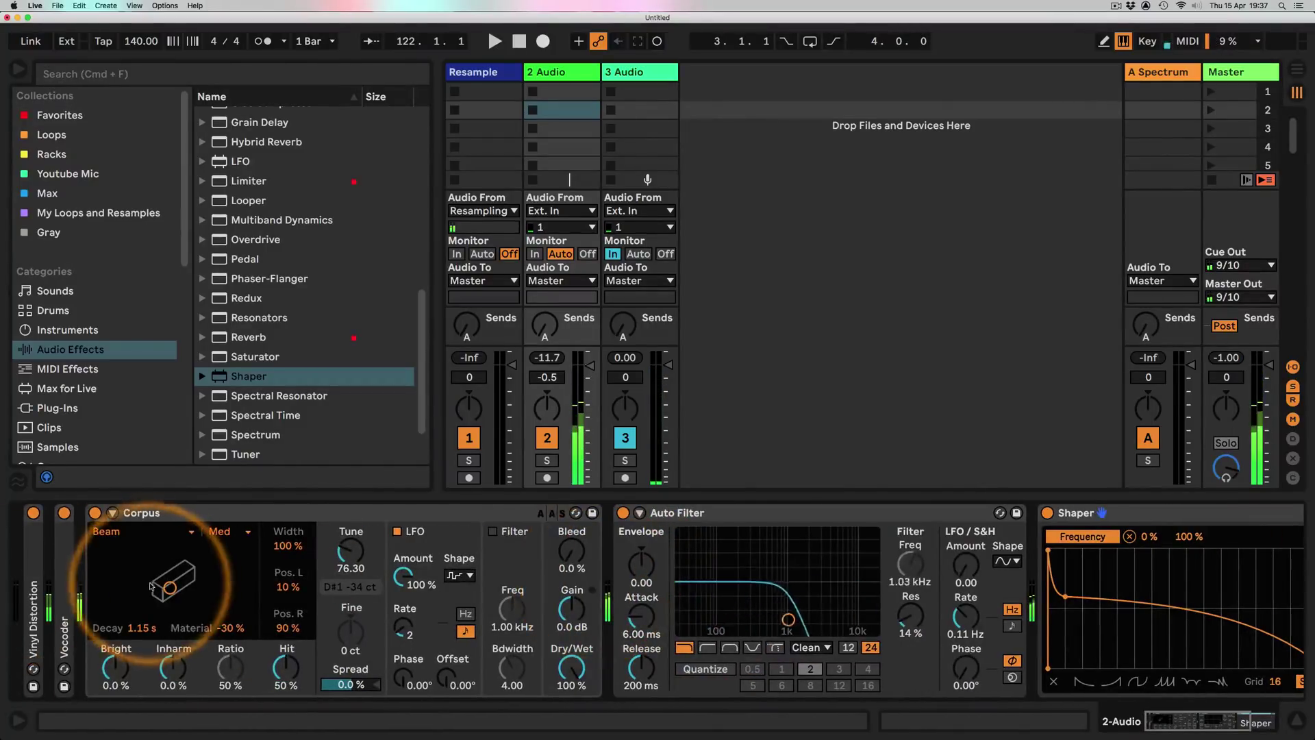
pyautogui.moveTo(170, 587); pyautogui.dragTo(258, 556)
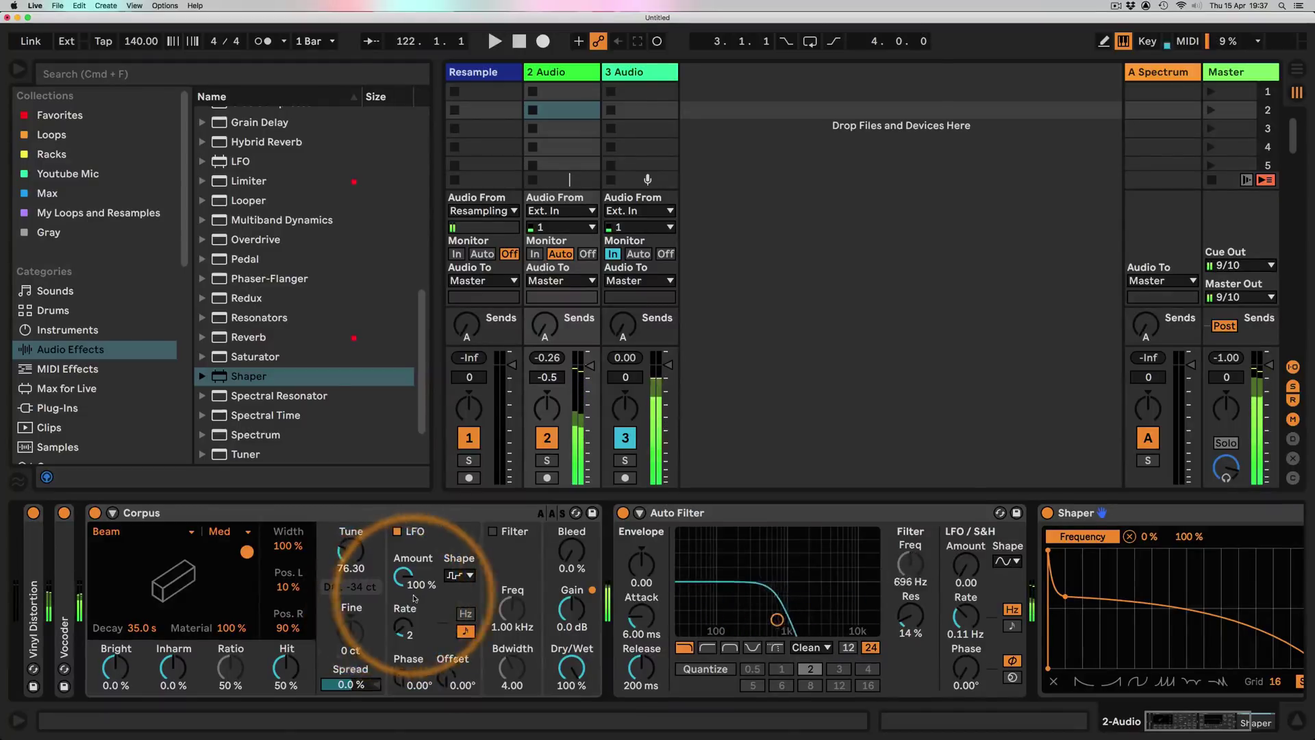
pyautogui.hscroll(5, 398, 582)
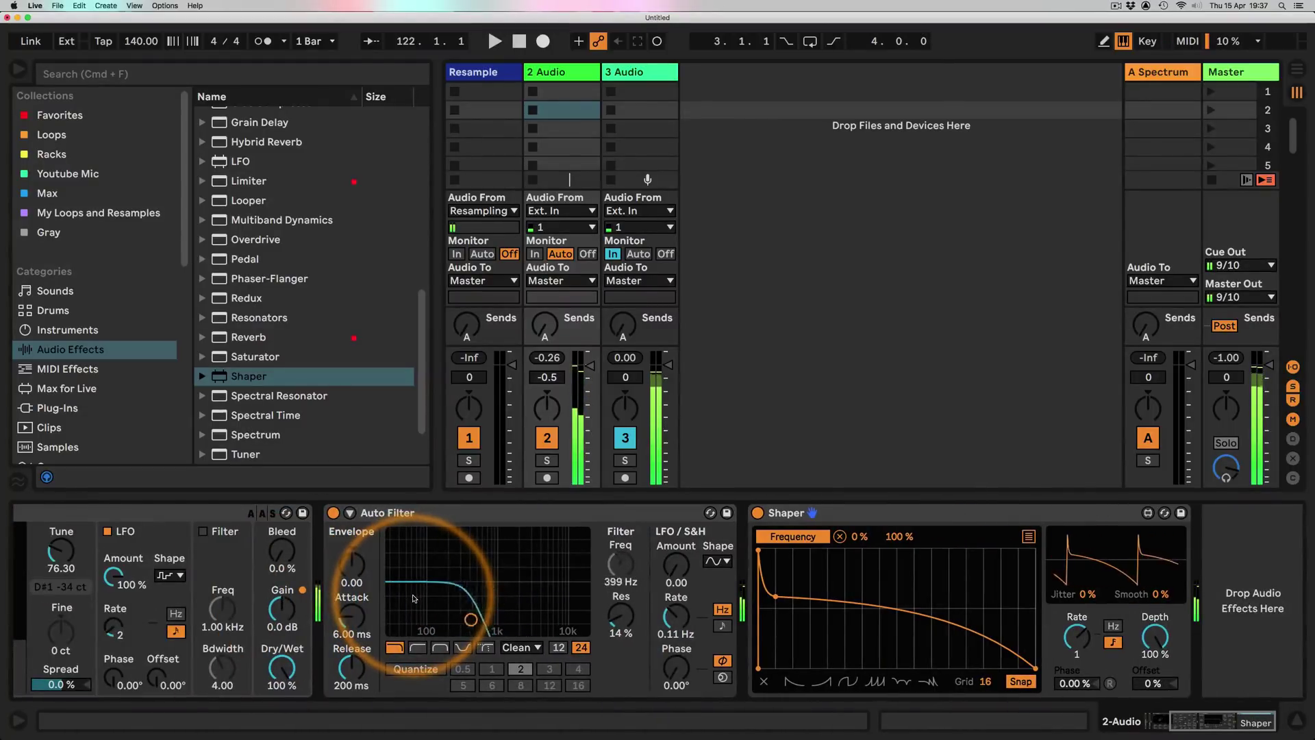
pyautogui.click(546, 437)
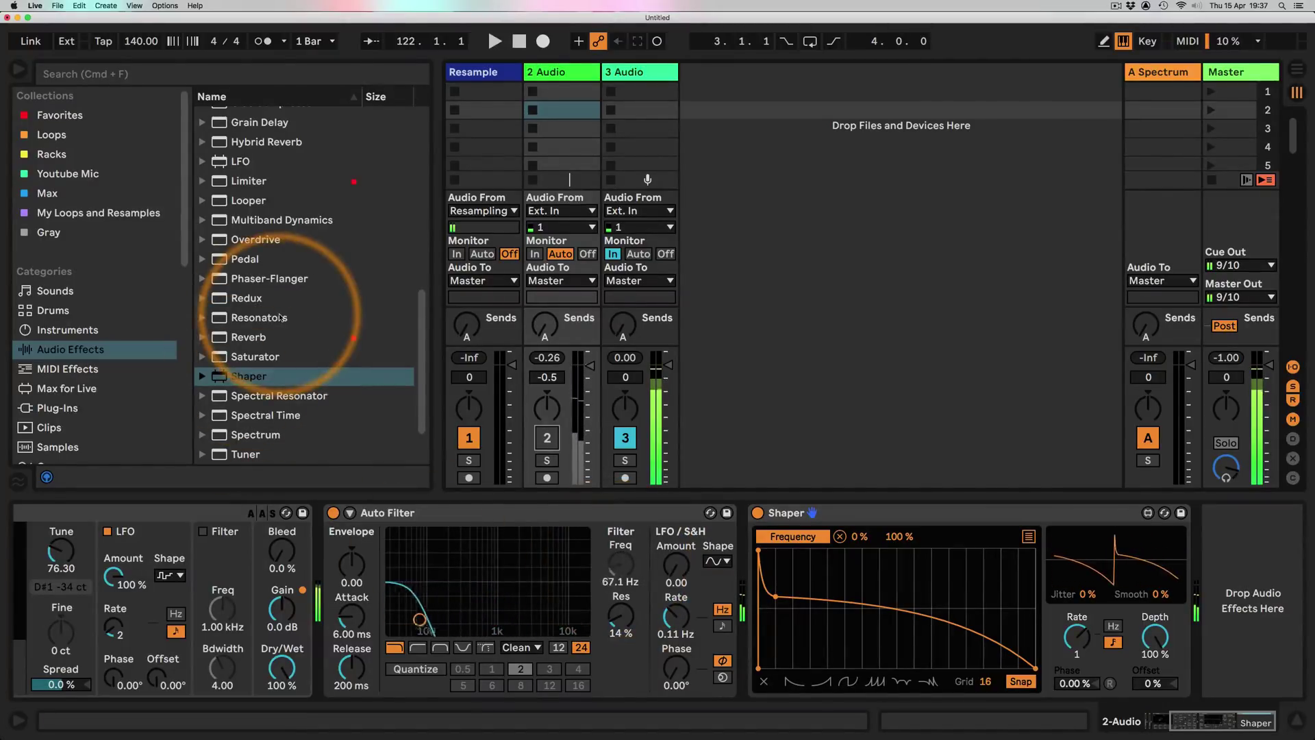
# - Add a second Auto Filter before Shaper as a high-pass at 80.9 Hz with 0% resonance, and unmute the 2 Audio track
pyautogui.scroll(10, 277, 308)
pyautogui.scroll(3, 279, 316)
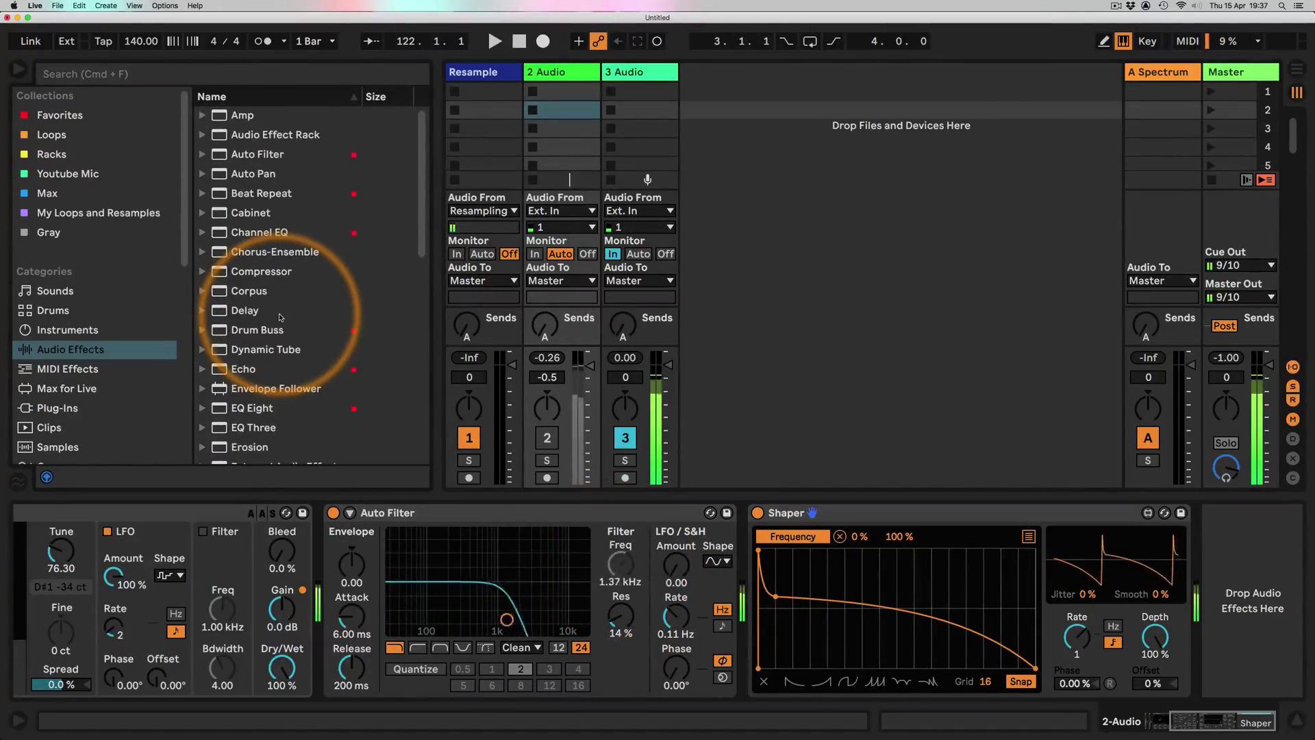
pyautogui.moveTo(220, 155); pyautogui.dragTo(756, 579)
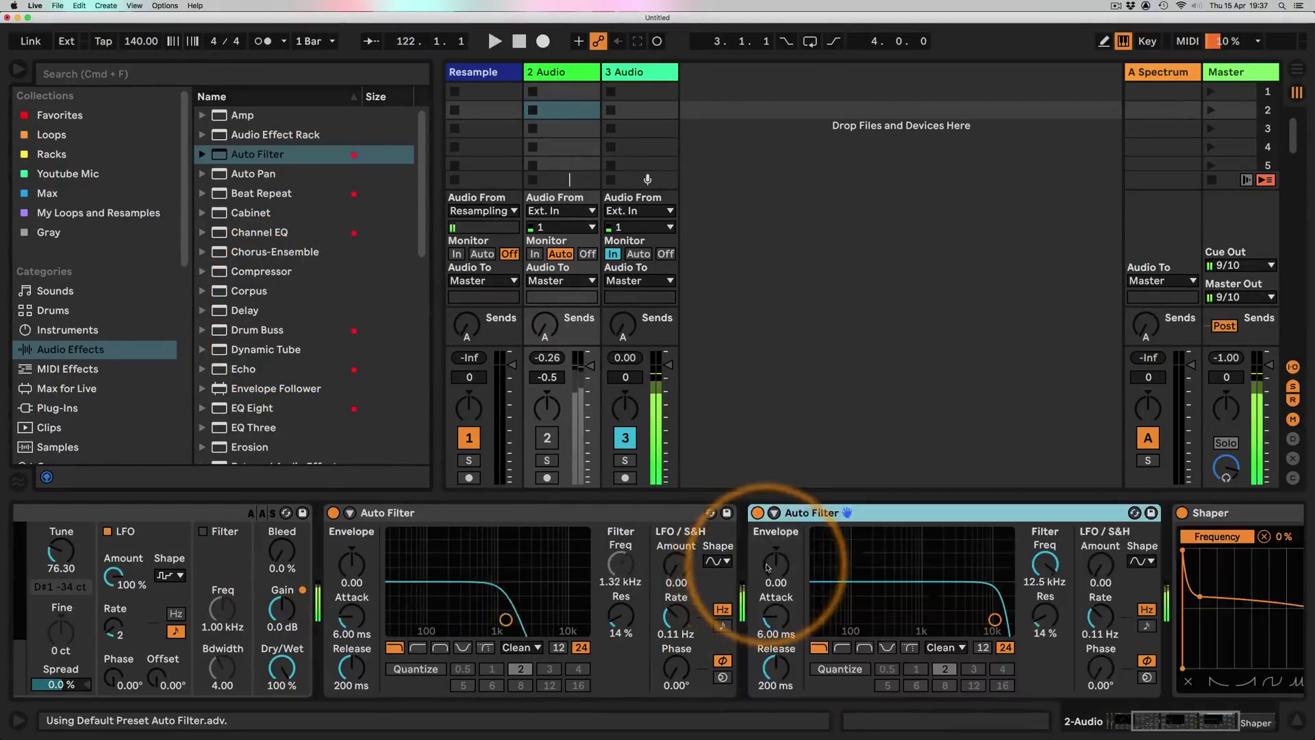
pyautogui.click(842, 648)
pyautogui.moveTo(848, 623); pyautogui.dragTo(849, 630)
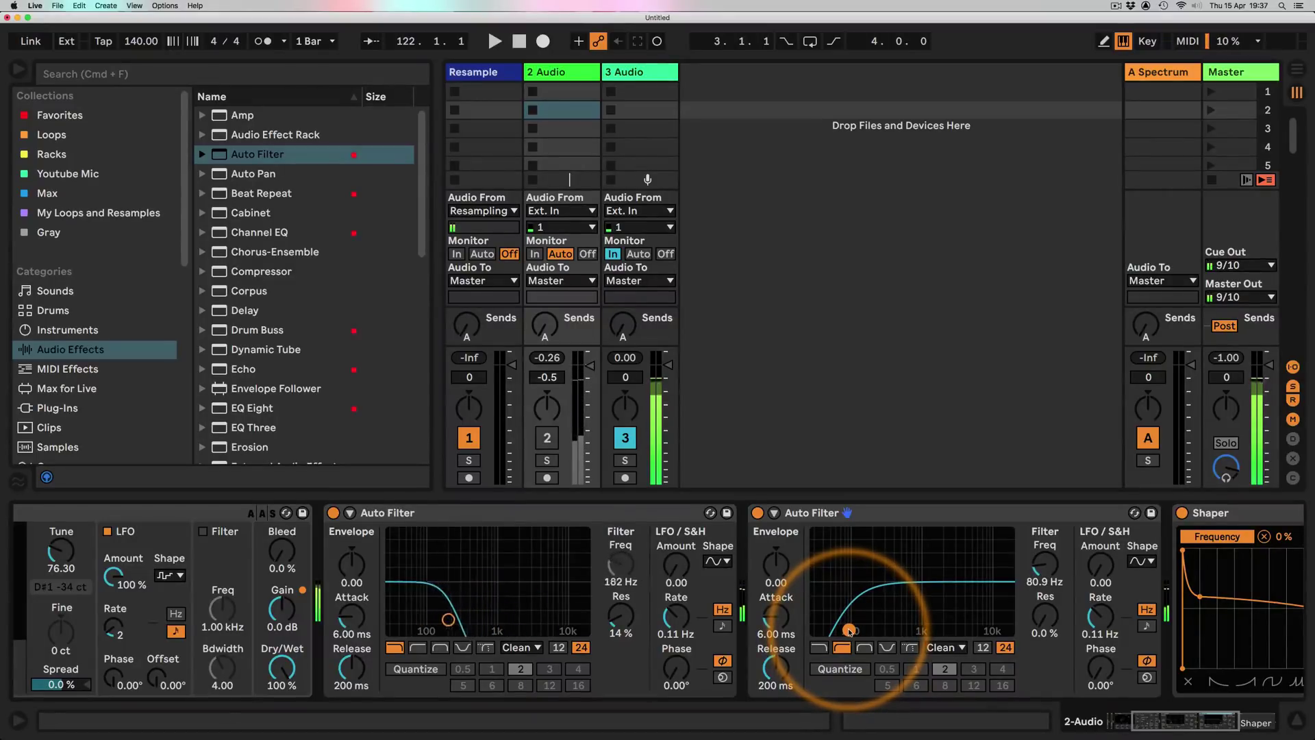
pyautogui.click(547, 437)
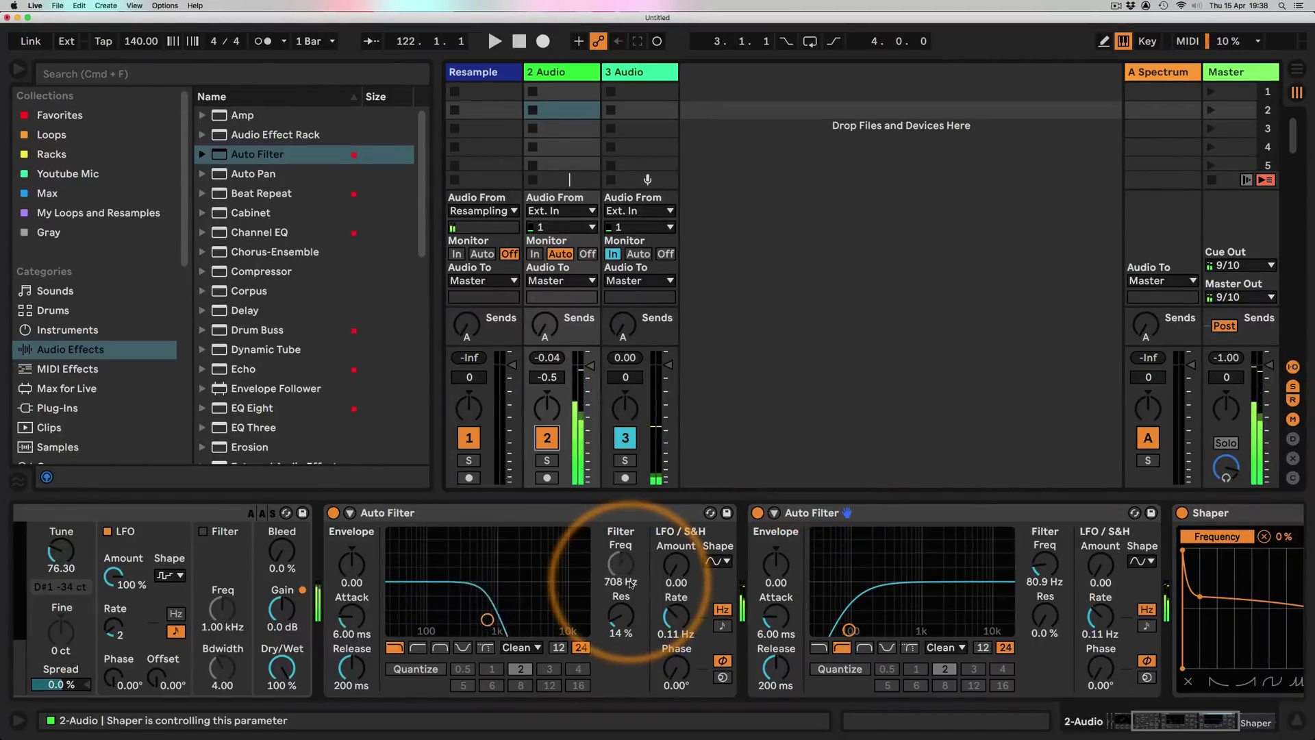
# - Play the set briefly, stop it, and set the Shaper Rate to 2
pyautogui.hscroll(5, 620, 582)
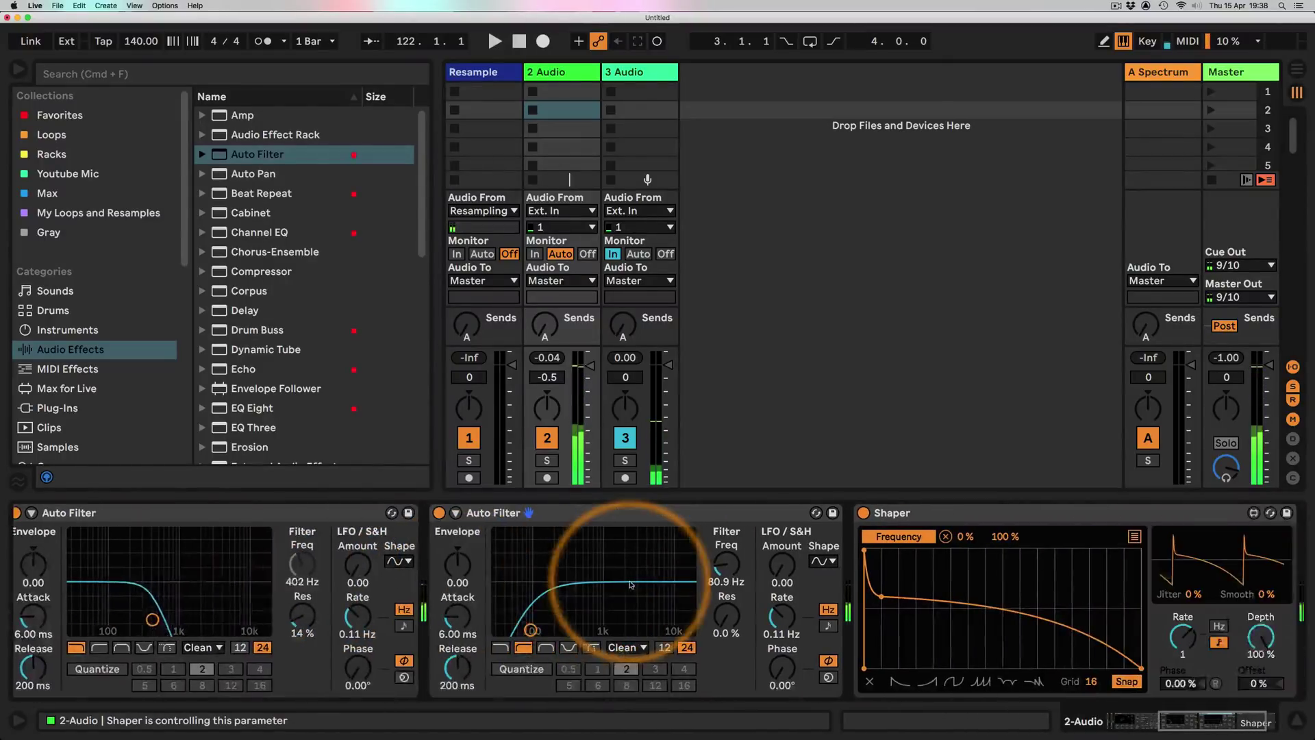
pyautogui.press('space')
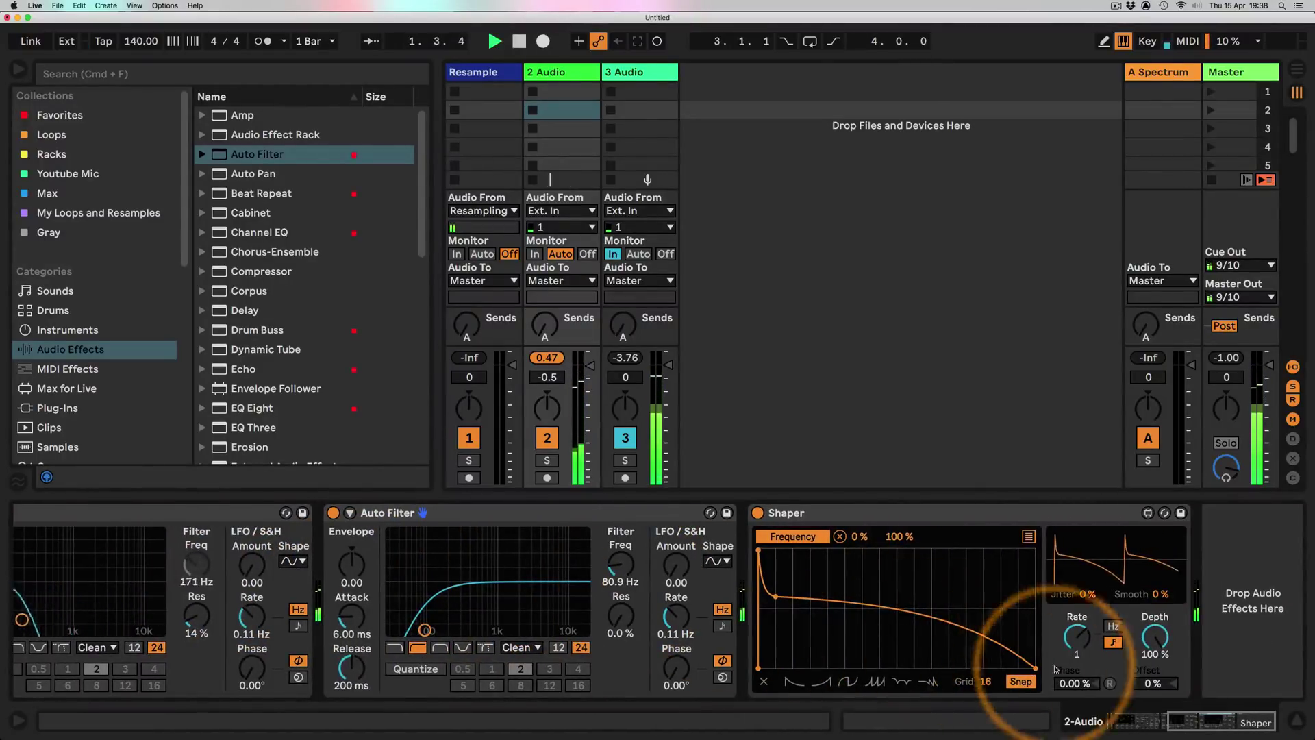
pyautogui.click(519, 43)
pyautogui.moveTo(1077, 638); pyautogui.dragTo(1077, 631)
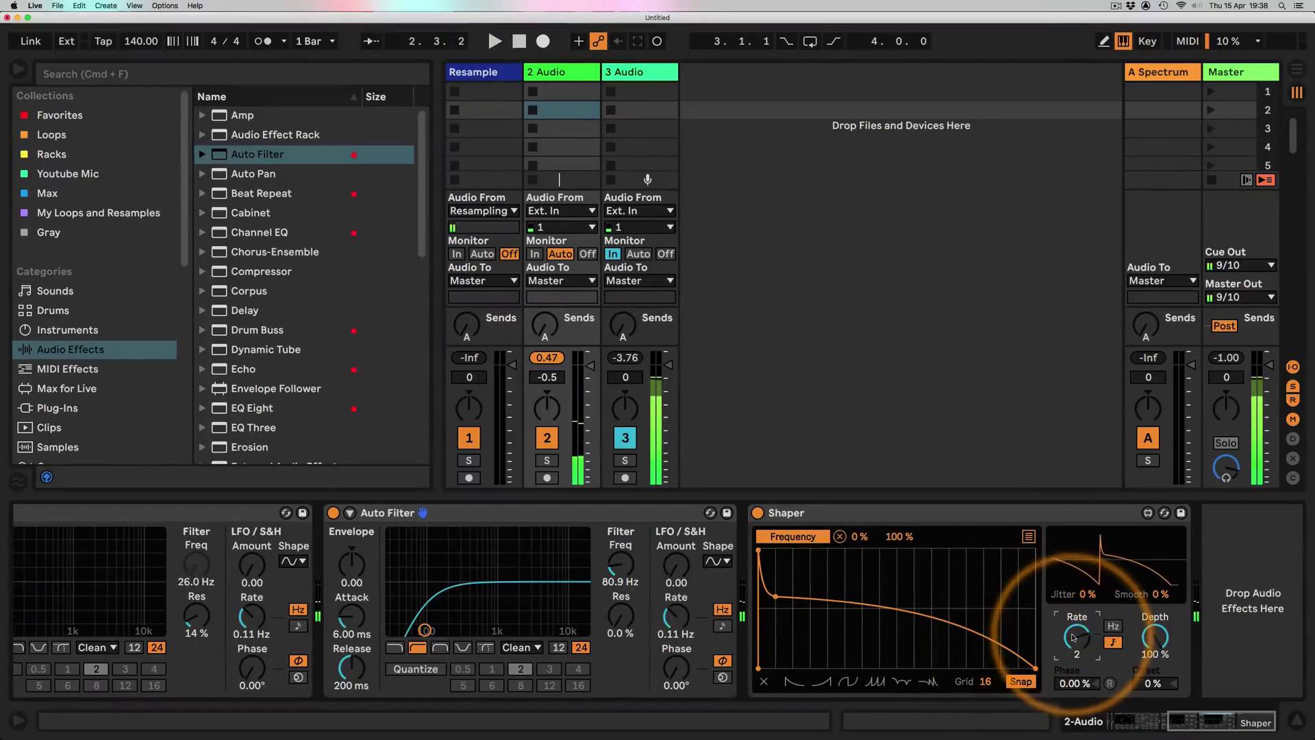
# - Set the Corpus LFO Rate to 4 and return the stopped transport to the song start
pyautogui.hscroll(-5, 1055, 637)
pyautogui.hscroll(-3, 1053, 638)
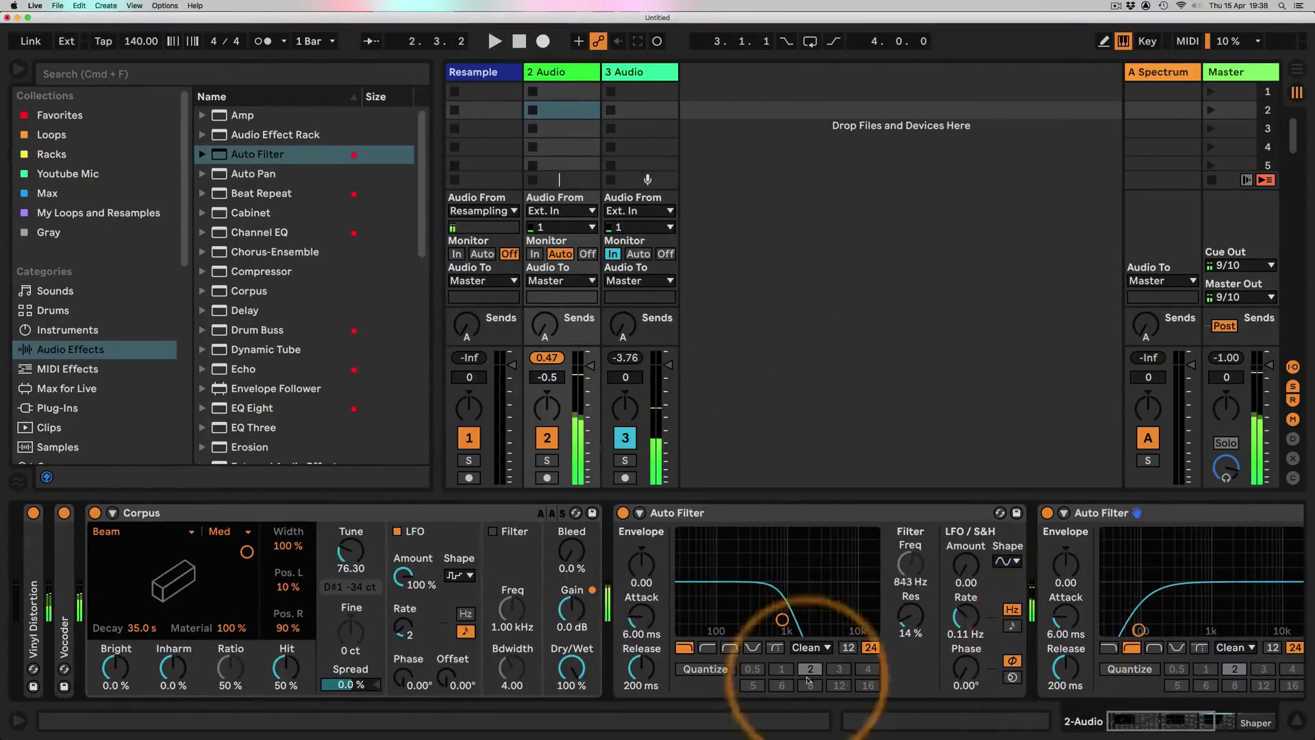
pyautogui.moveTo(404, 627); pyautogui.dragTo(404, 622)
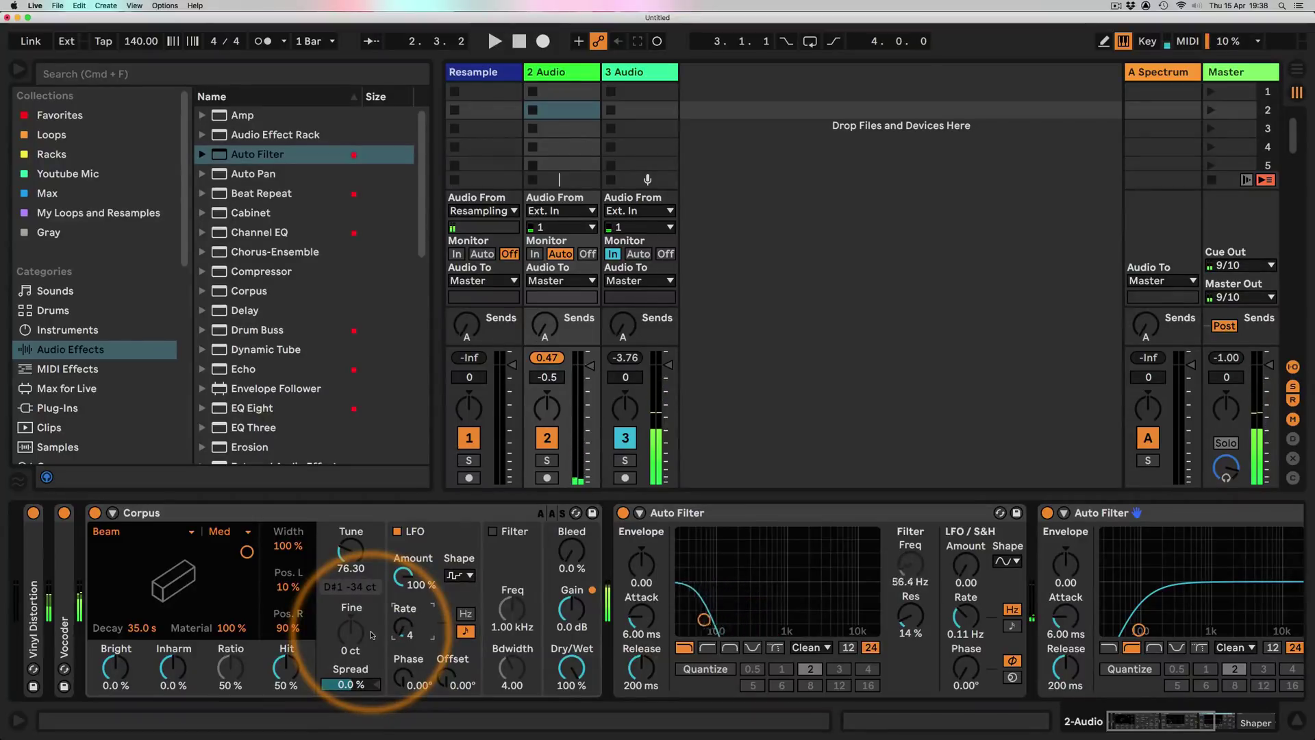
pyautogui.click(519, 42)
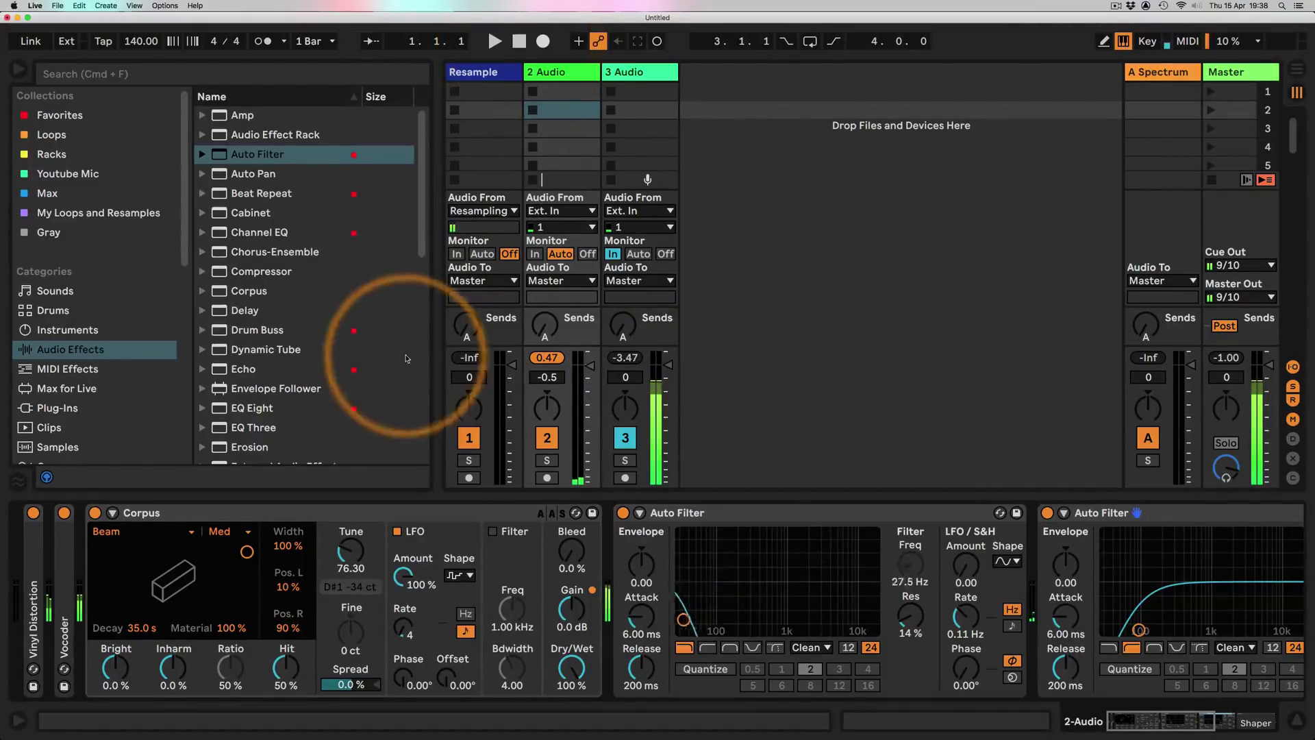
# - Mute the 2 Audio track and insert Drum Buss followed by Limiter between the second Auto Filter and Shaper
pyautogui.hscroll(5, 478, 580)
pyautogui.hscroll(10, 478, 581)
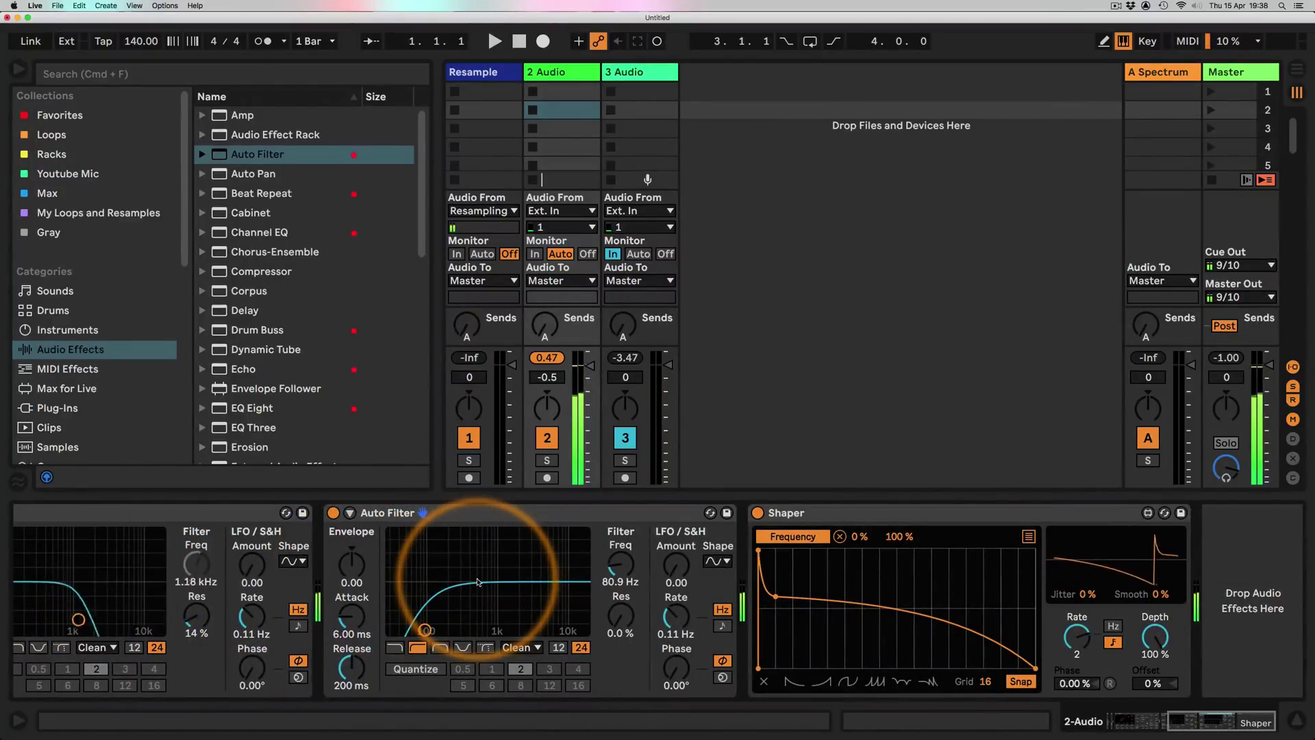
pyautogui.hscroll(-15, 478, 581)
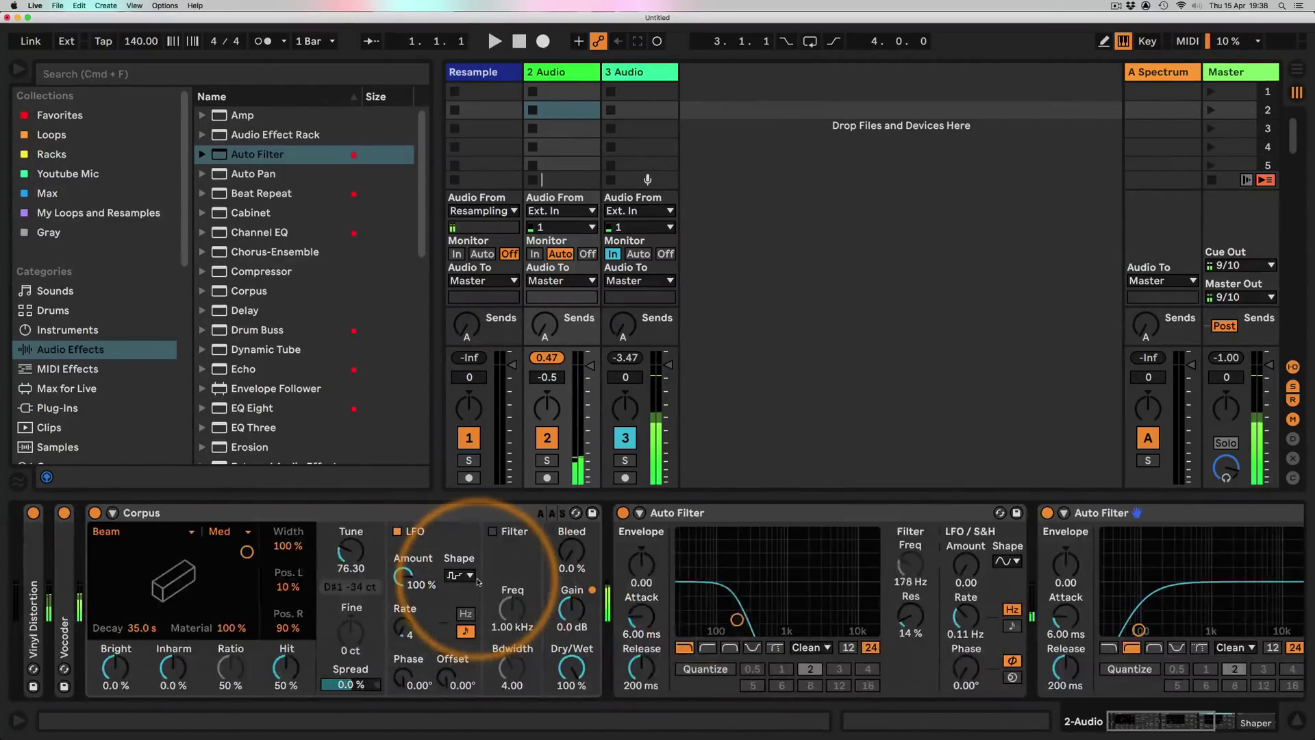
pyautogui.click(546, 437)
pyautogui.hscroll(15, 536, 573)
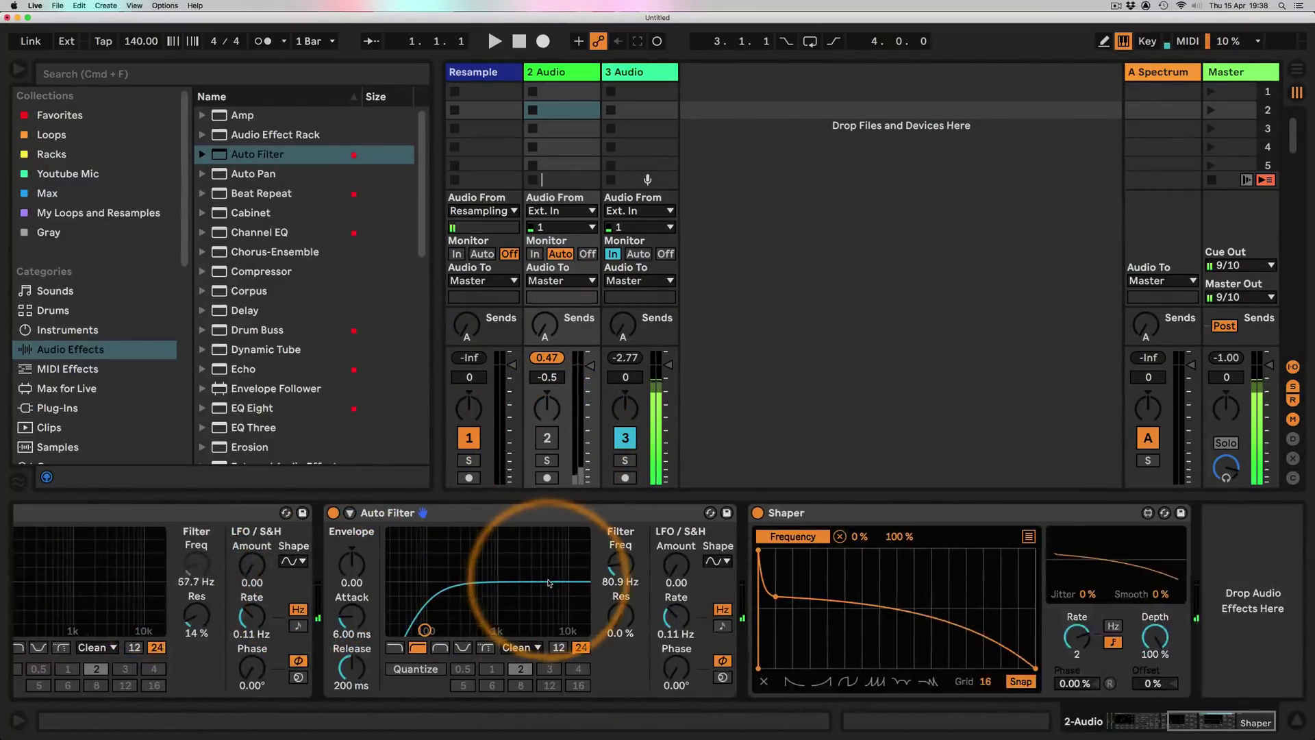
pyautogui.moveTo(328, 330); pyautogui.dragTo(740, 572)
pyautogui.scroll(-8, 306, 362)
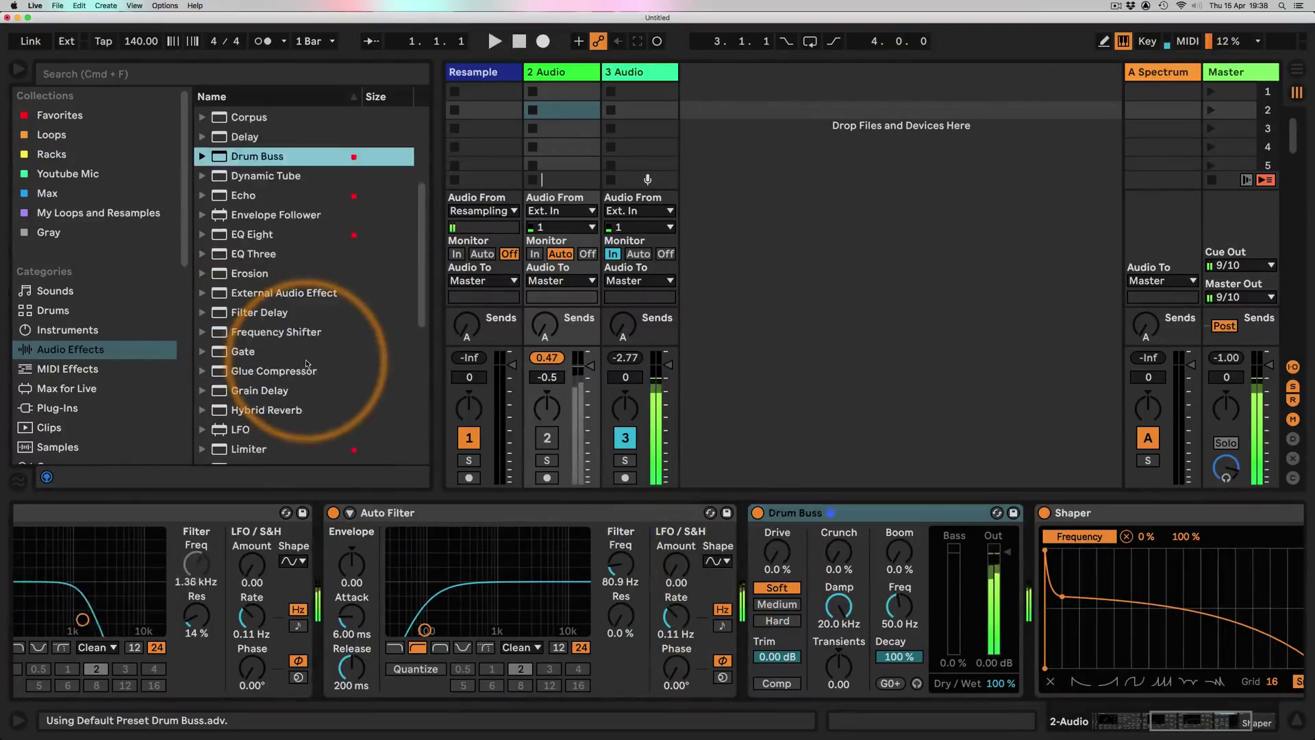
pyautogui.moveTo(239, 341); pyautogui.dragTo(1078, 603)
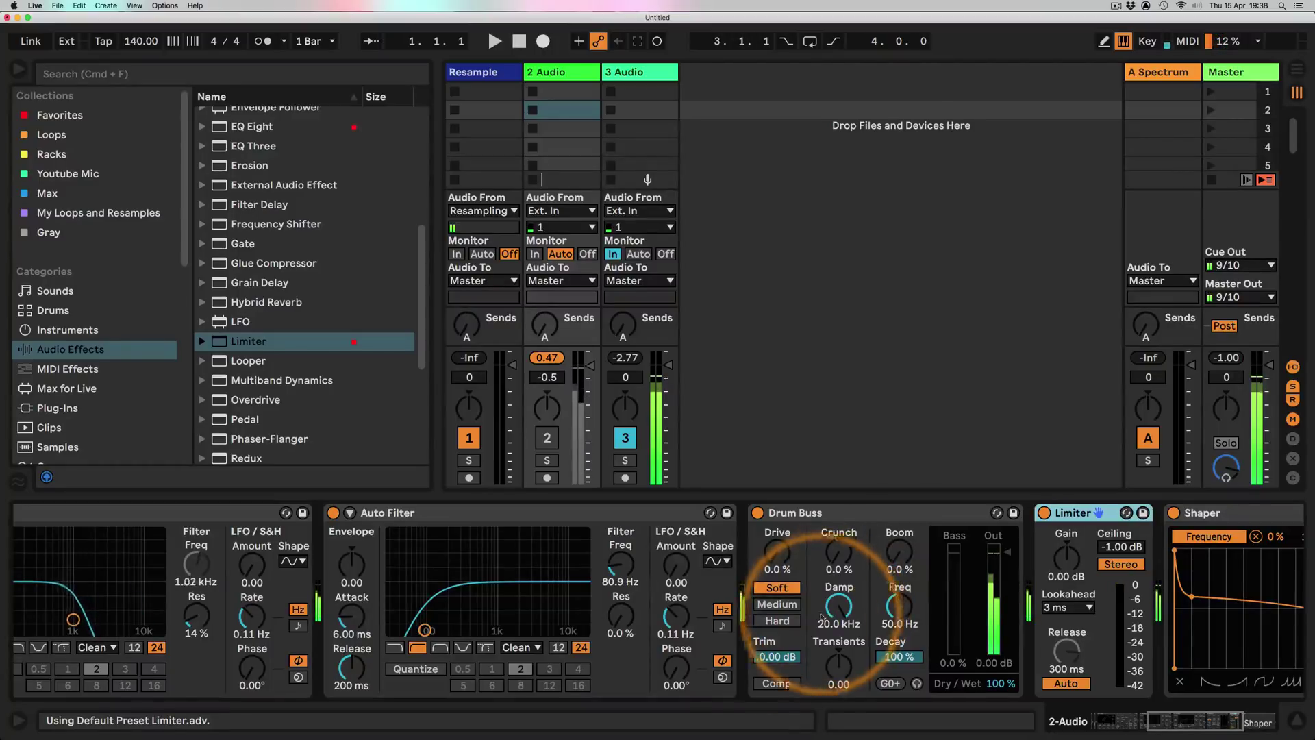
# - Set the Drum Buss Transients to 1.00 and Crunch to 67%
pyautogui.moveTo(834, 673); pyautogui.dragTo(836, 651)
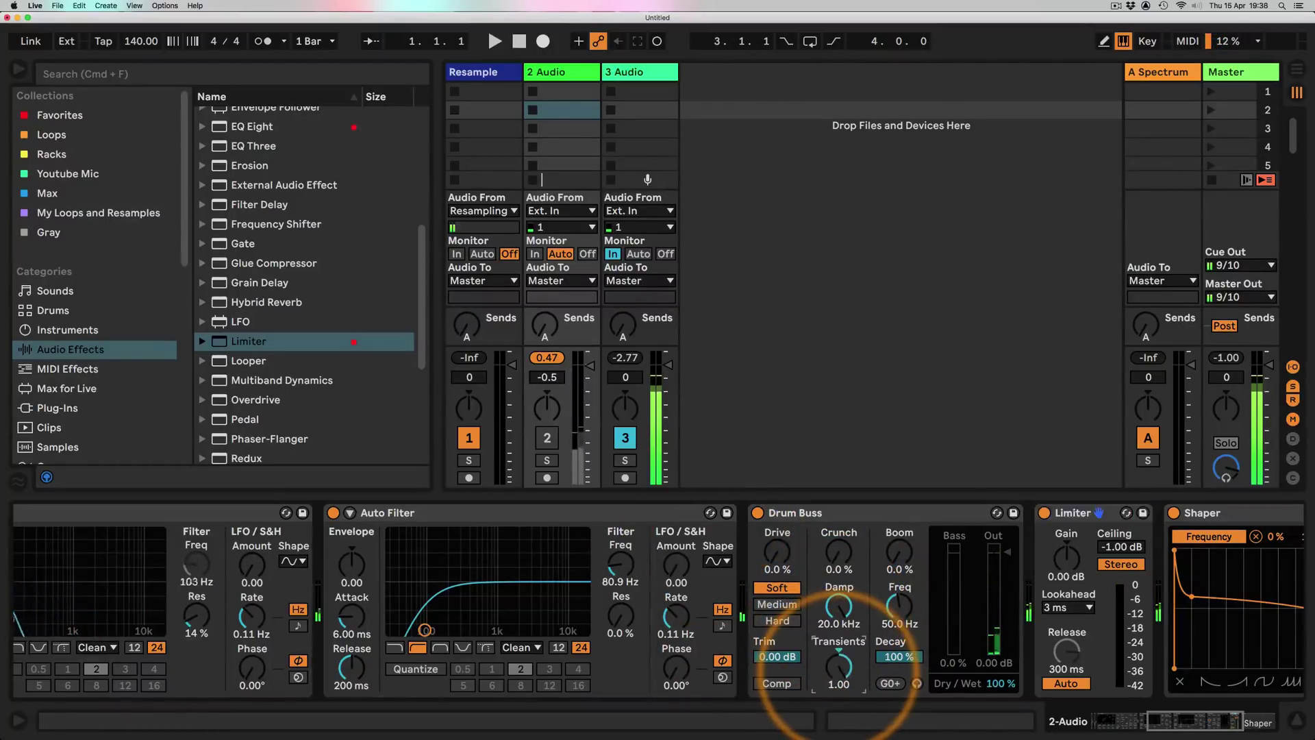
pyautogui.moveTo(840, 558); pyautogui.dragTo(839, 558)
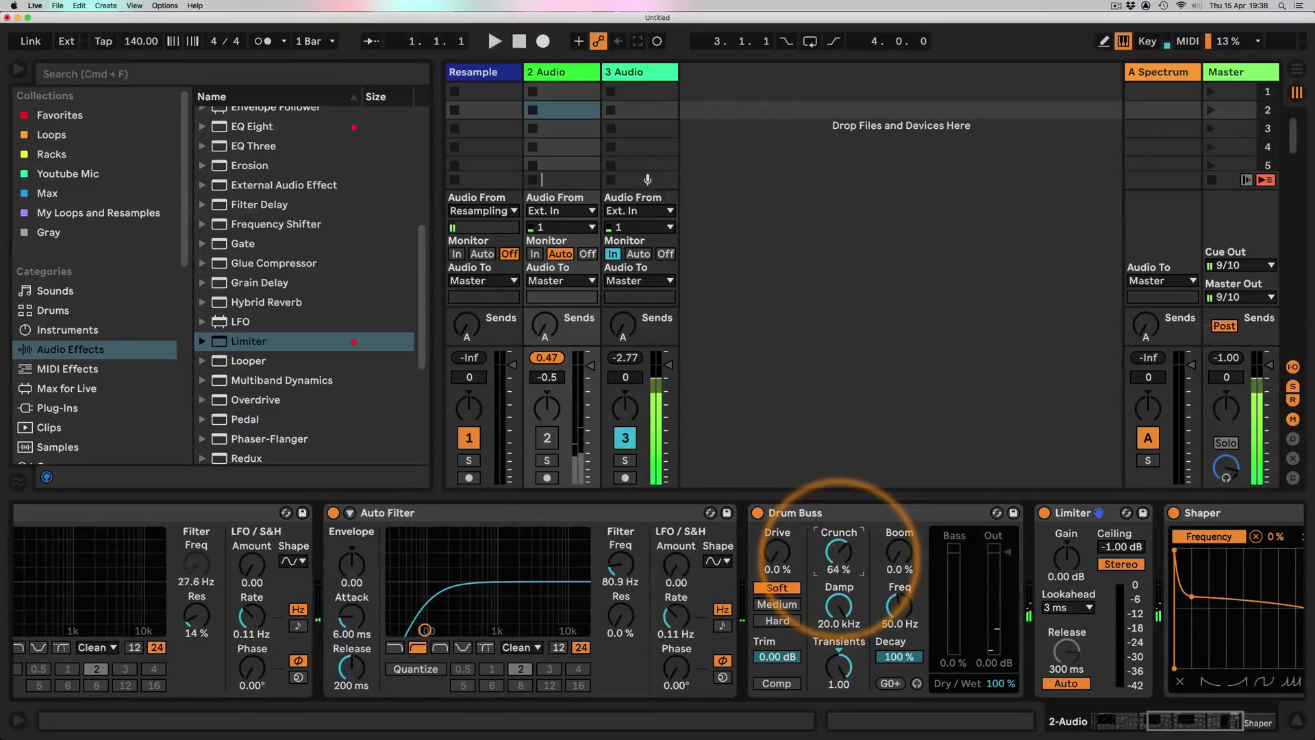
pyautogui.hscroll(-10, 627, 541)
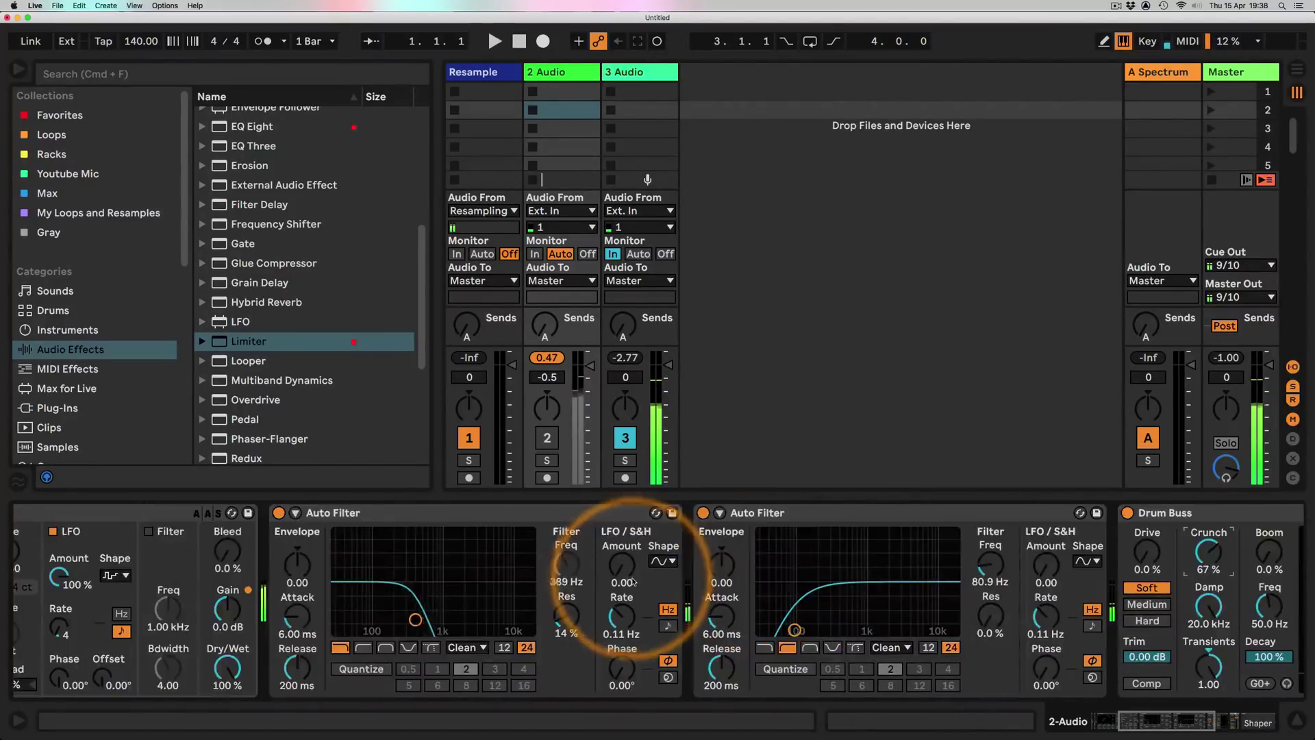
# - Unmute the 2 Audio track, start playback and lower the track's volume to -14.0 dB
pyautogui.hscroll(-5, 636, 594)
pyautogui.moveTo(587, 404)
pyautogui.mouseDown()
pyautogui.moveTo(587, 485)
pyautogui.moveTo(590, 403)
pyautogui.mouseUp()
pyautogui.click(549, 442)
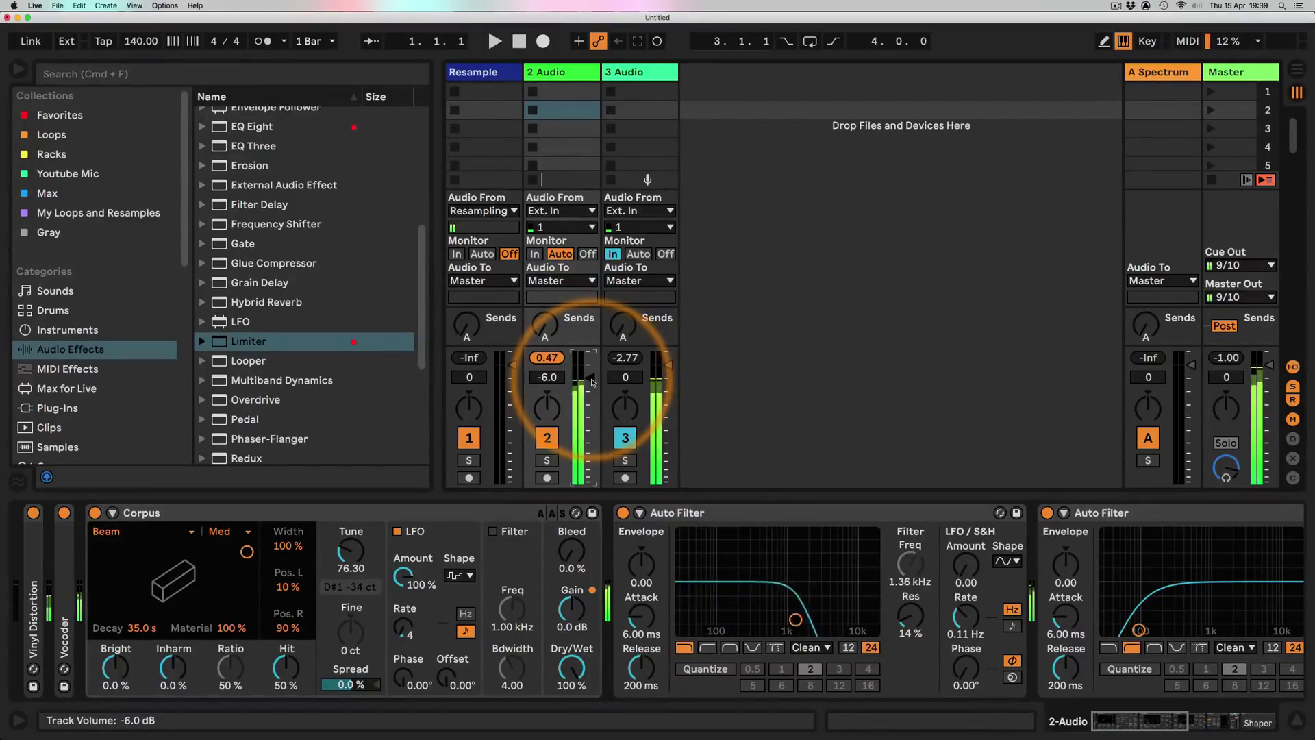
pyautogui.moveTo(592, 382); pyautogui.dragTo(590, 395)
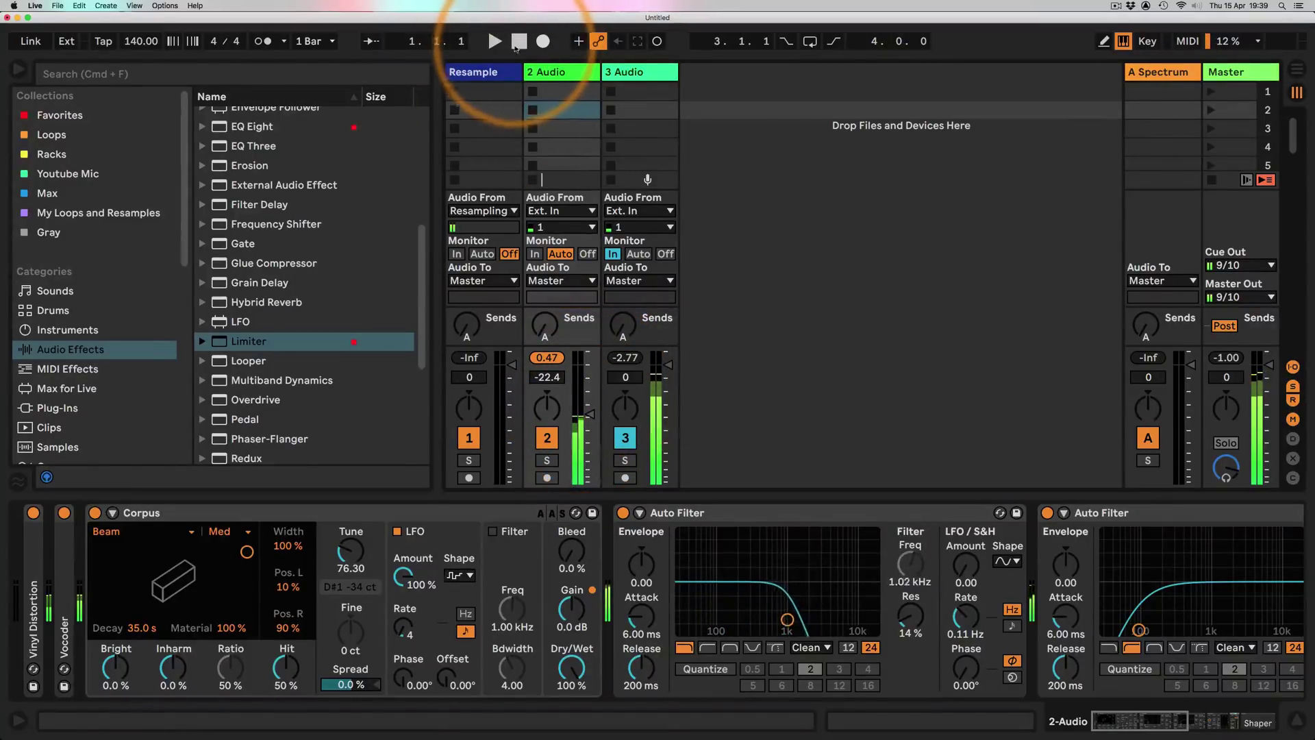
pyautogui.click(494, 42)
pyautogui.moveTo(590, 414); pyautogui.dragTo(589, 386)
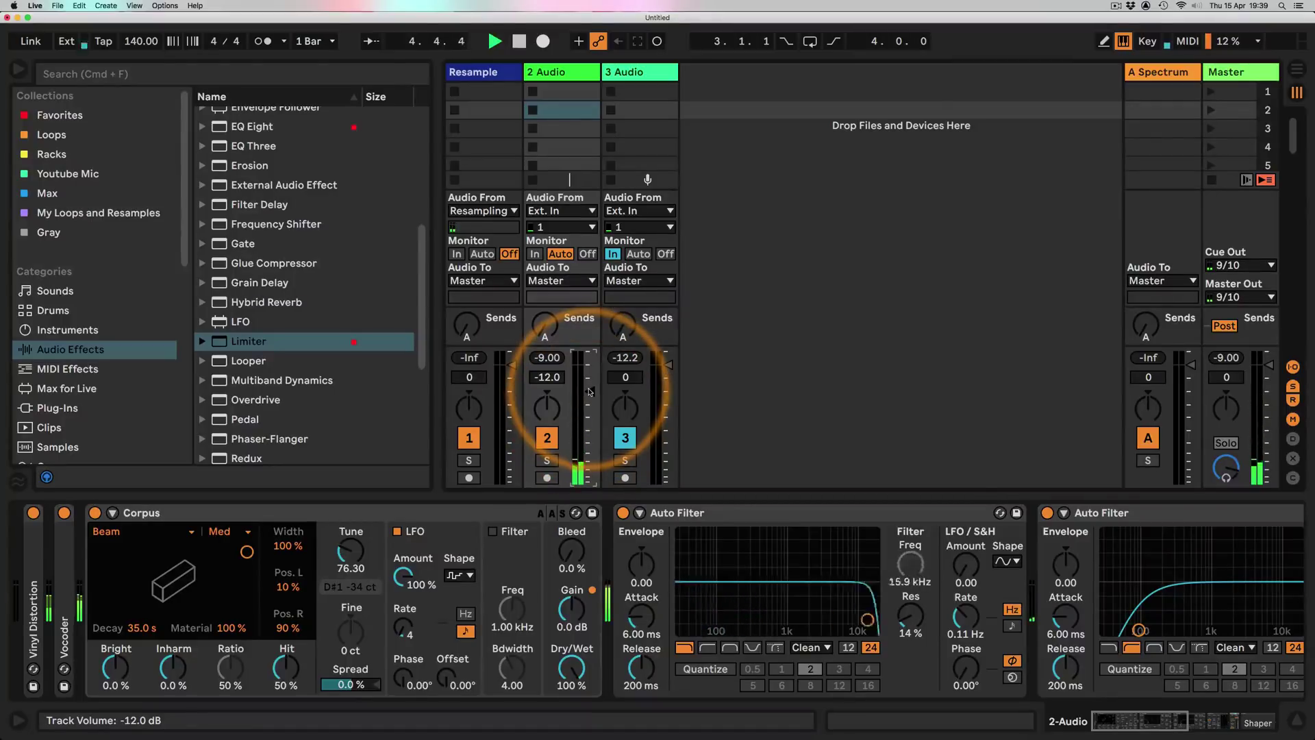
pyautogui.moveTo(589, 389); pyautogui.dragTo(589, 393)
# - Set the first Auto Filter's Resonance to 0.0% and review the remaining devices in the chain
pyautogui.moveTo(911, 611); pyautogui.dragTo(911, 614)
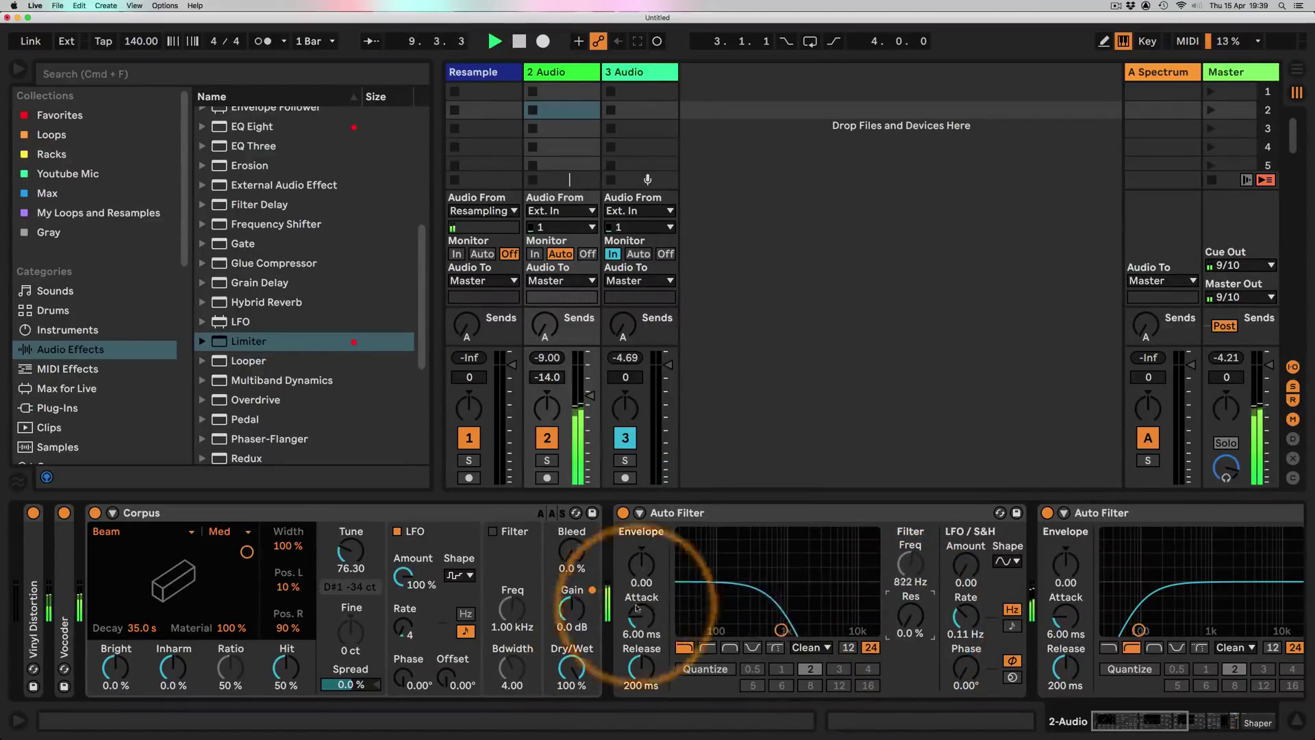
pyautogui.hscroll(10, 678, 575)
pyautogui.hscroll(6, 687, 588)
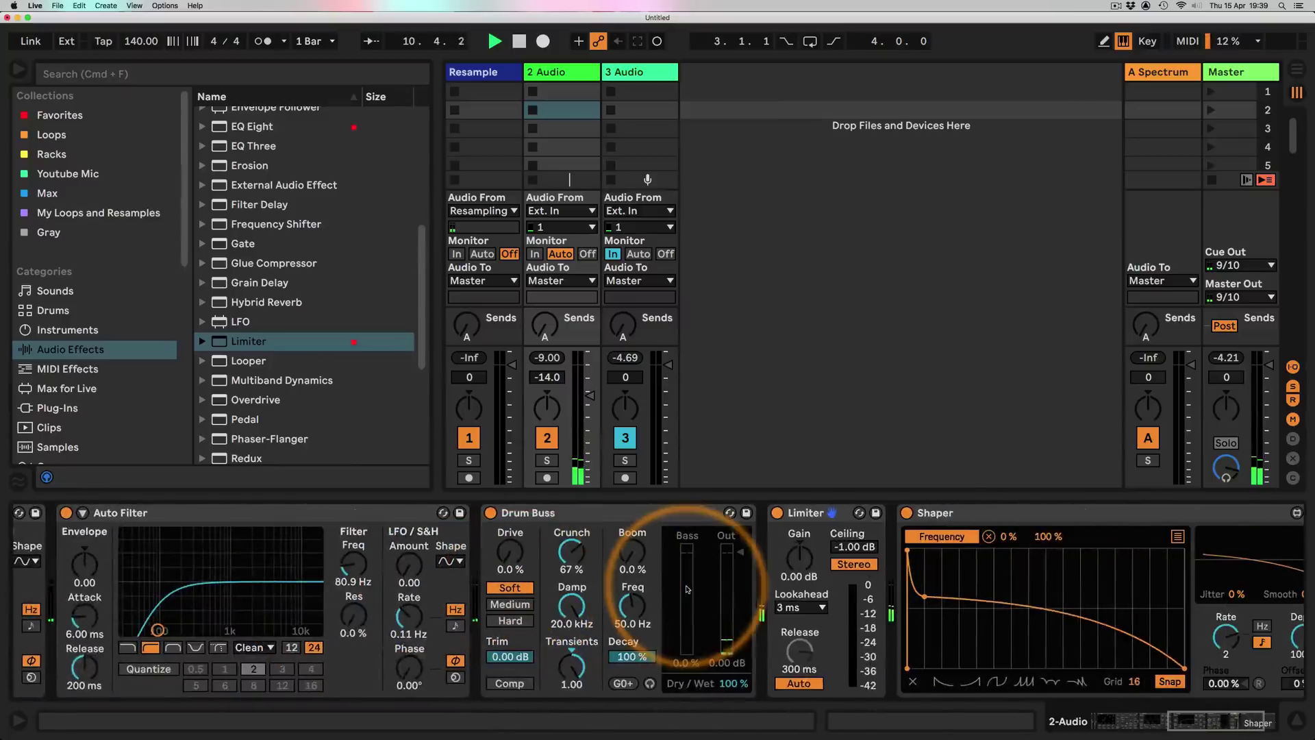
pyautogui.hscroll(-16, 687, 587)
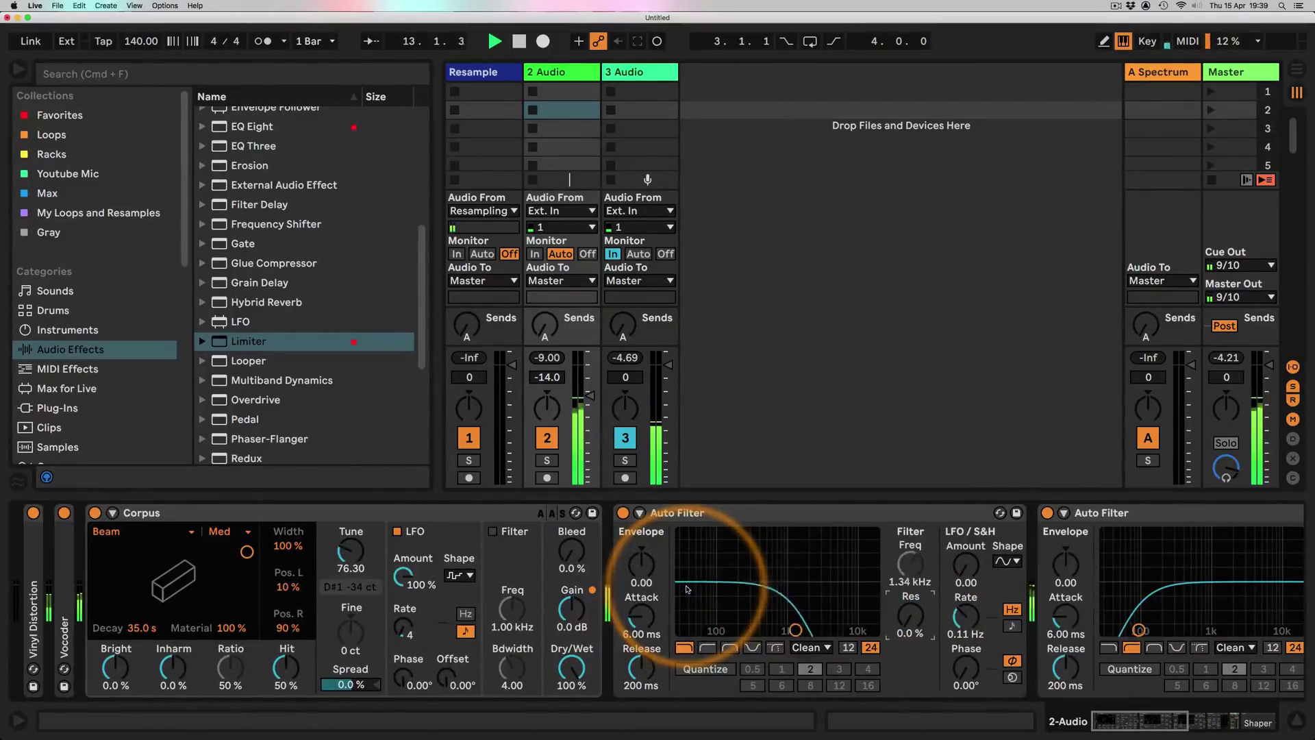
# - Try the Marimba and String resonator types in Corpus with the 2 Audio track audible
pyautogui.click(546, 438)
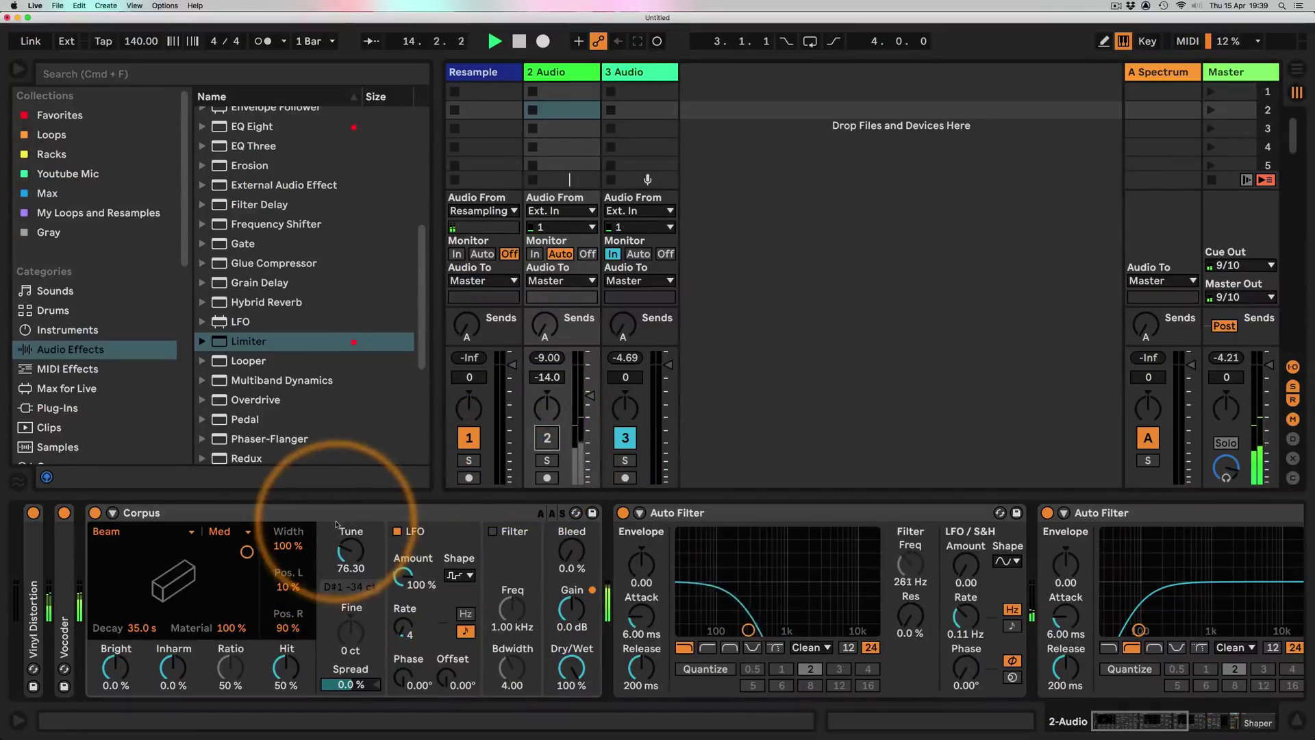
pyautogui.click(317, 512)
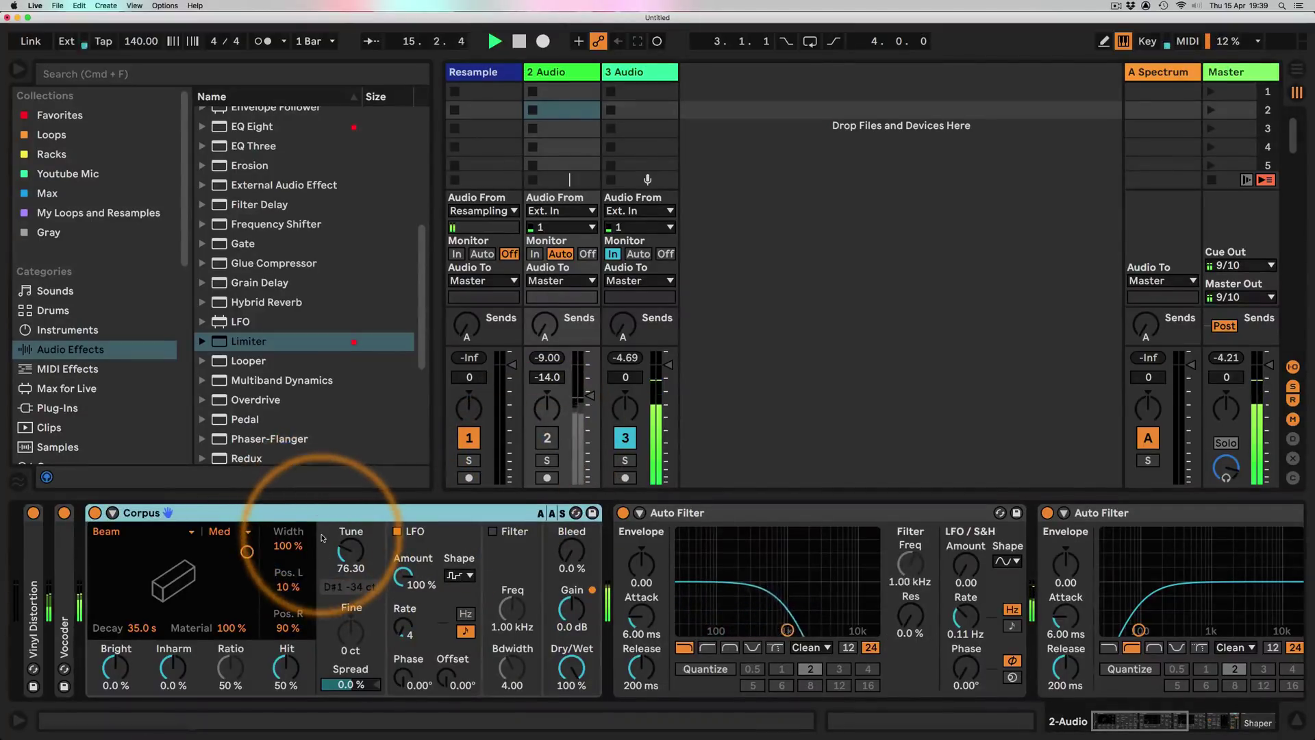
pyautogui.click(547, 438)
pyautogui.click(150, 533)
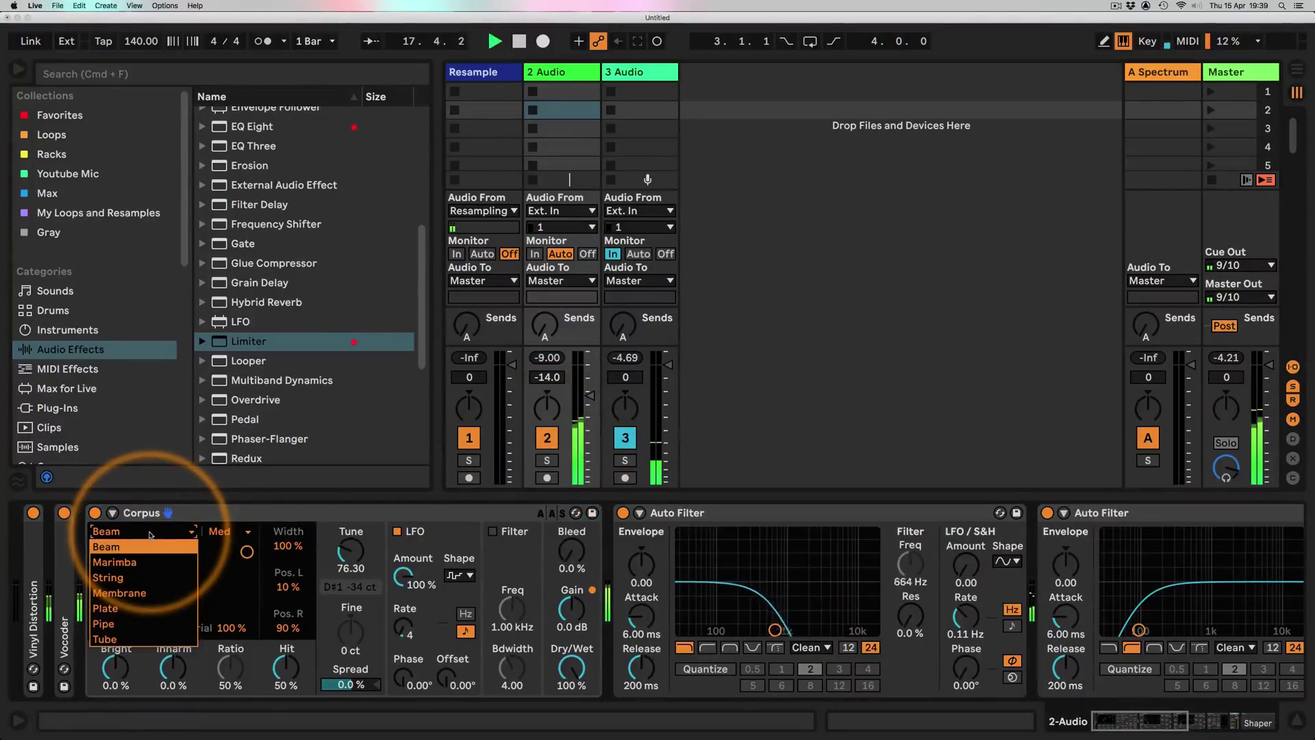
pyautogui.click(120, 562)
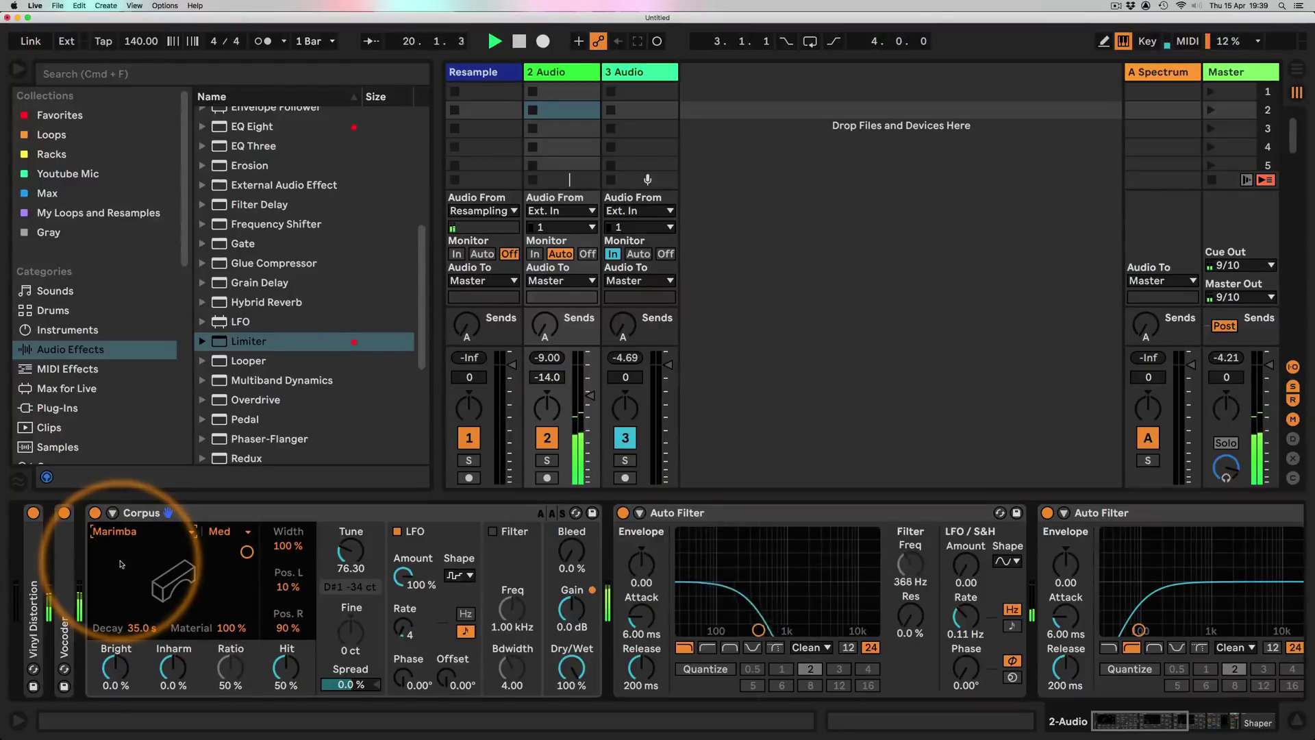
pyautogui.click(144, 532)
pyautogui.click(123, 580)
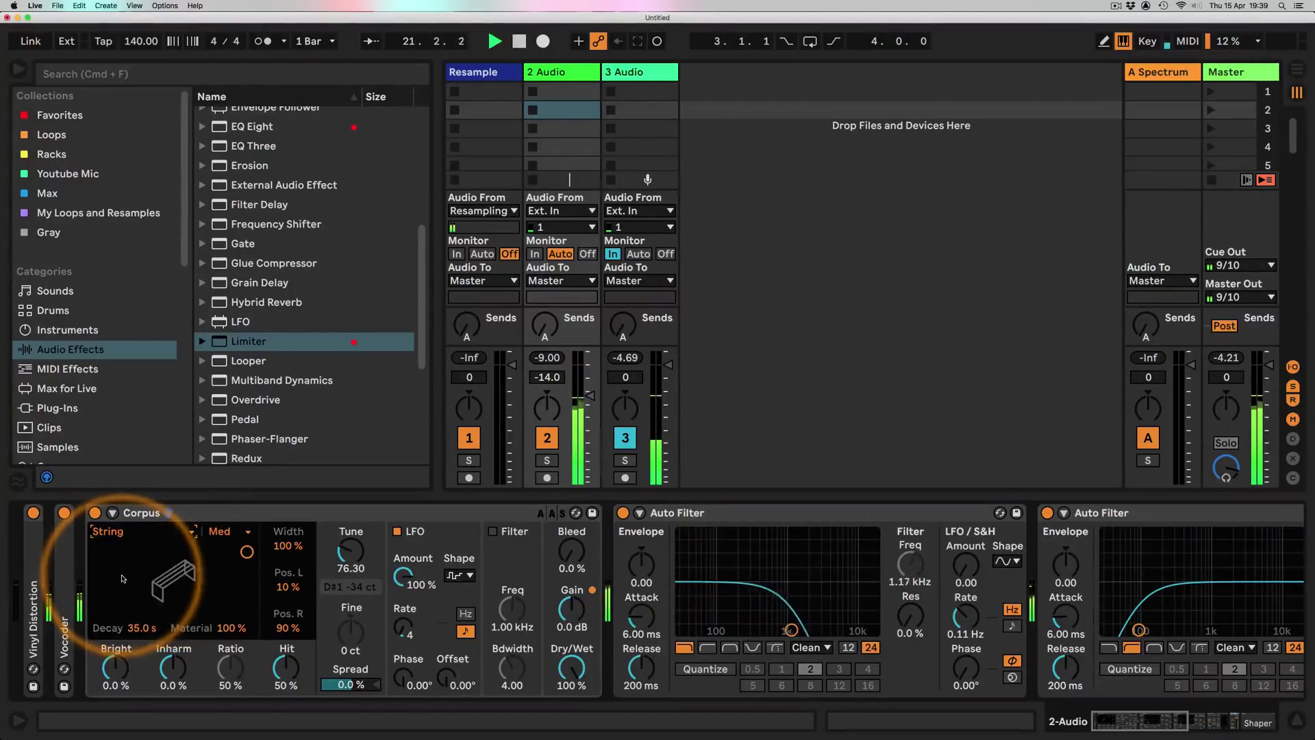
# - Set the Corpus resonator type to Membrane and raise the 2 Audio track's volume to -3.0 dB
pyautogui.click(152, 534)
pyautogui.click(126, 600)
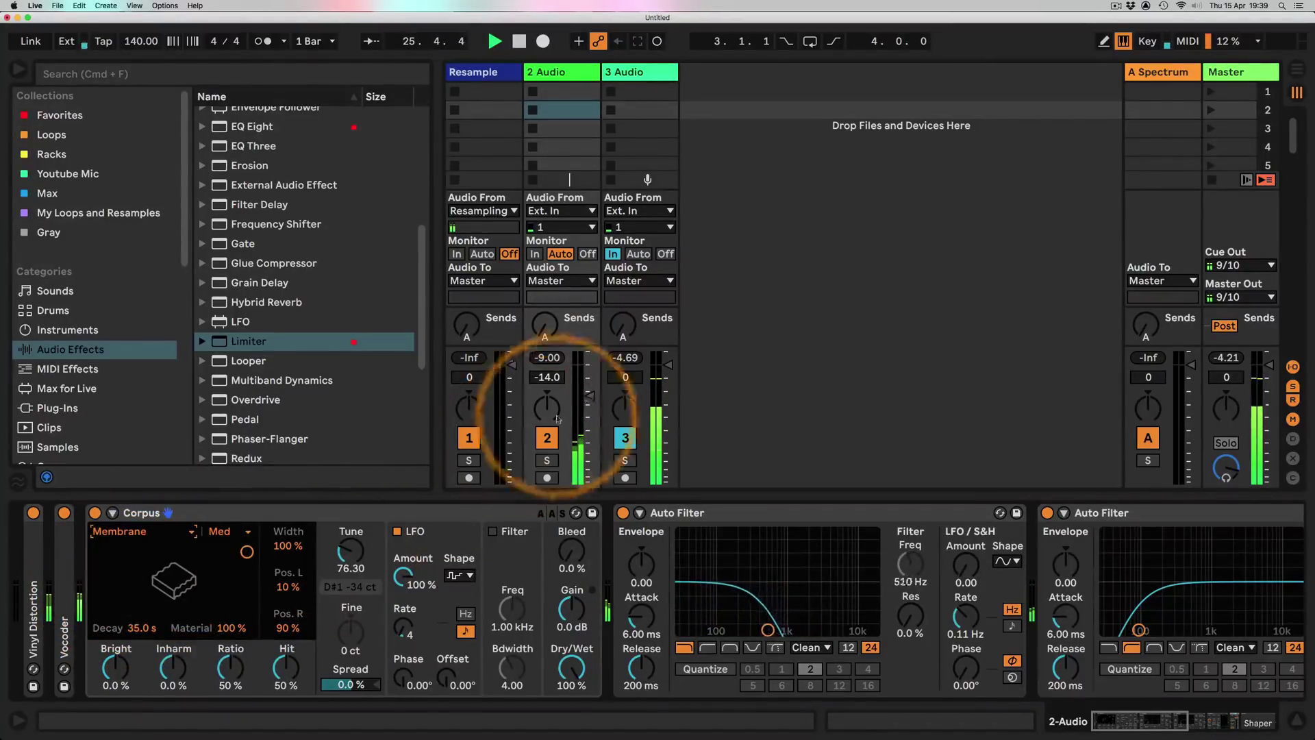
pyautogui.moveTo(587, 395); pyautogui.dragTo(587, 370)
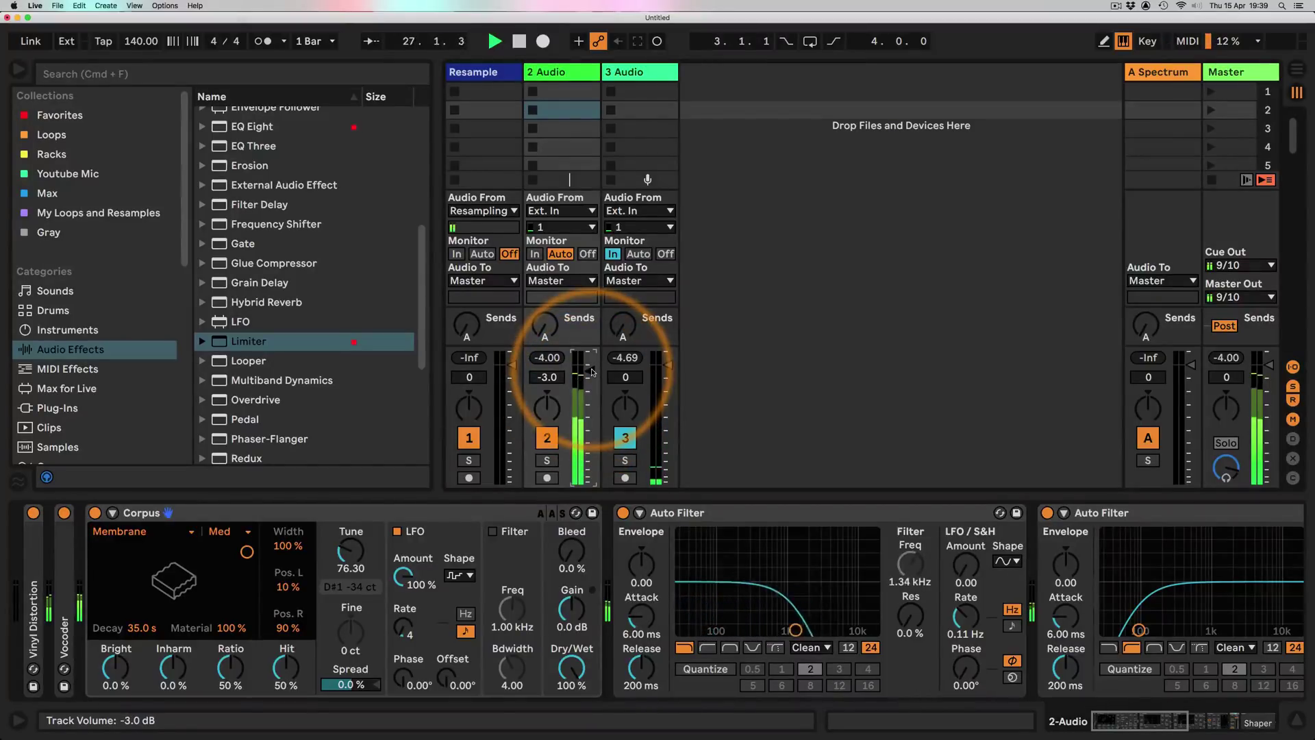
# - Set the Corpus Bright to 51%, Inharm to 70%, Ratio to 29% and Hit to 63%, mute 2 Audio and select Corpus
pyautogui.moveTo(172, 674); pyautogui.dragTo(172, 644)
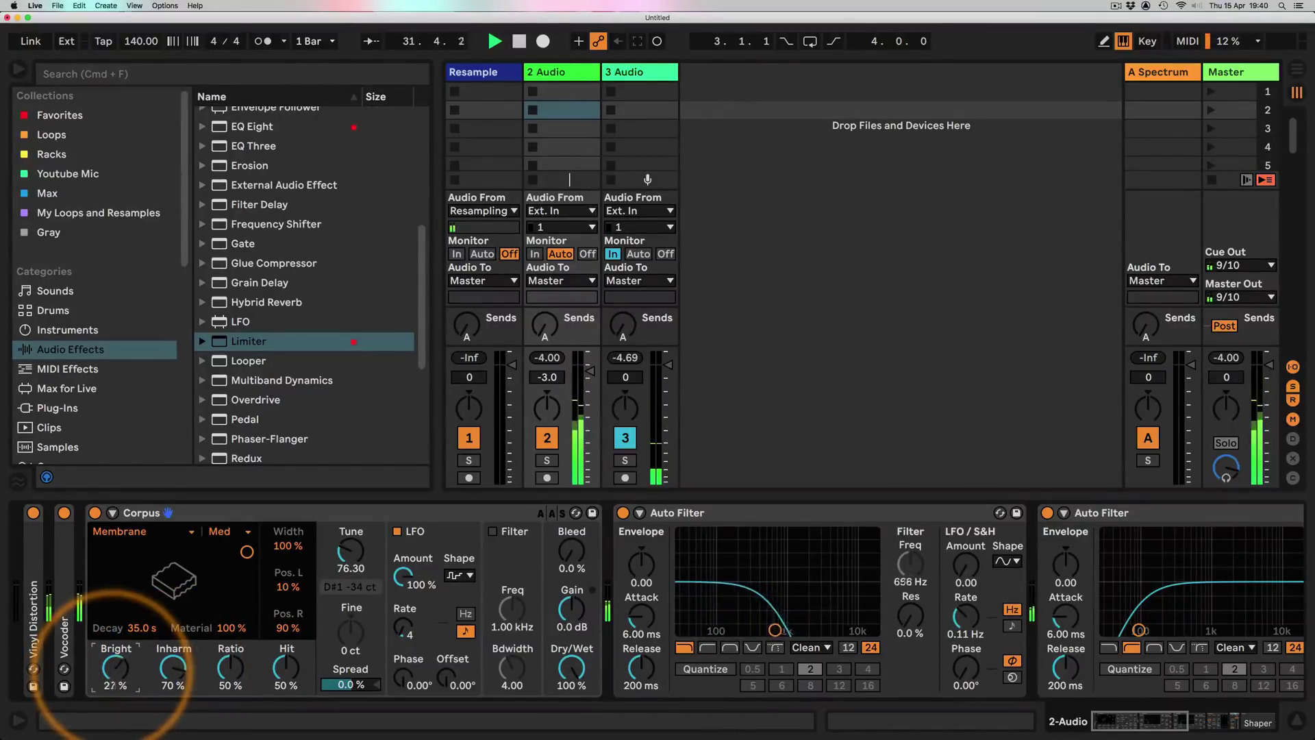
pyautogui.moveTo(230, 668); pyautogui.dragTo(286, 680)
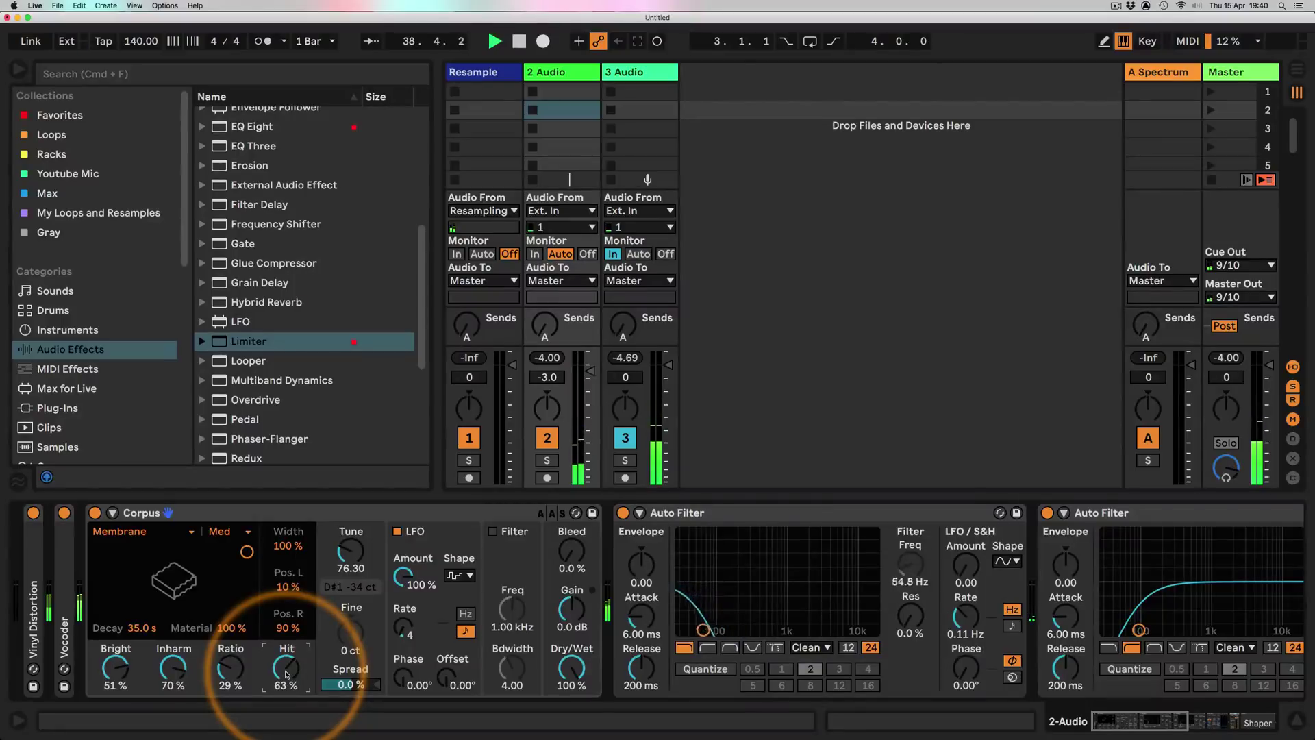
pyautogui.click(546, 438)
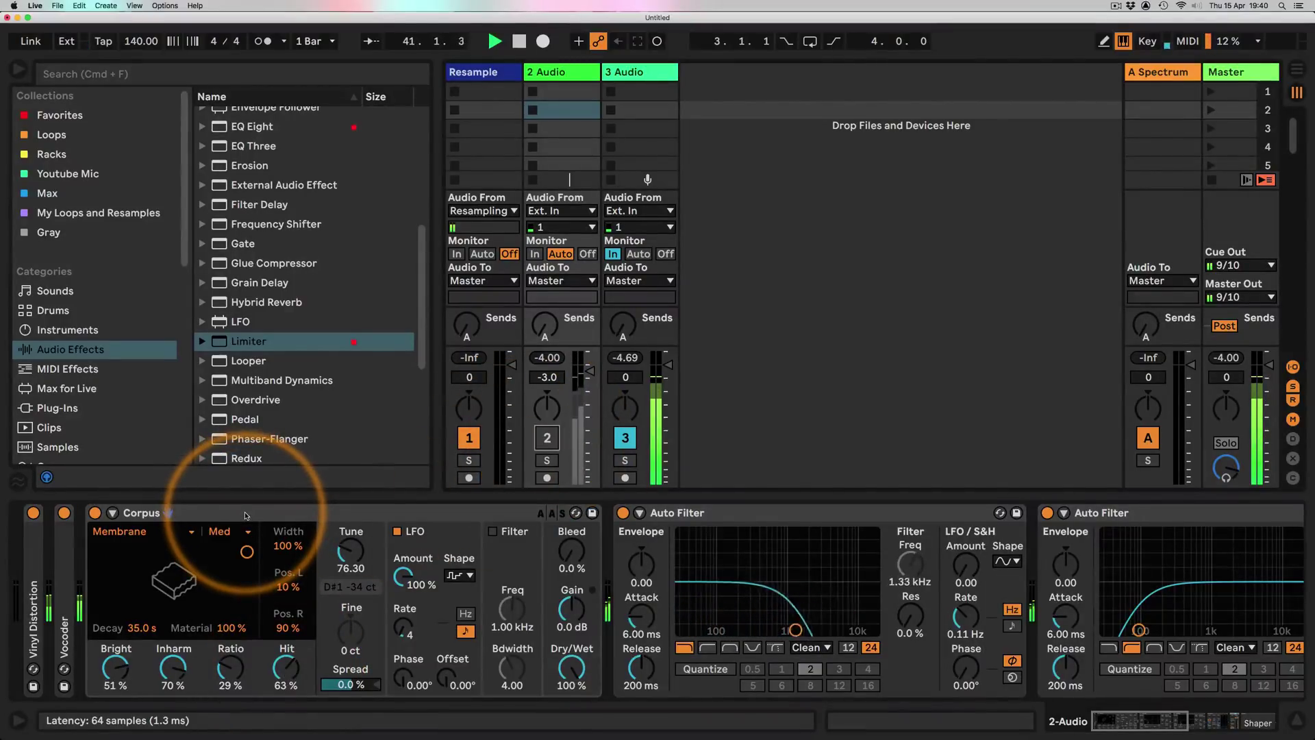
pyautogui.click(214, 516)
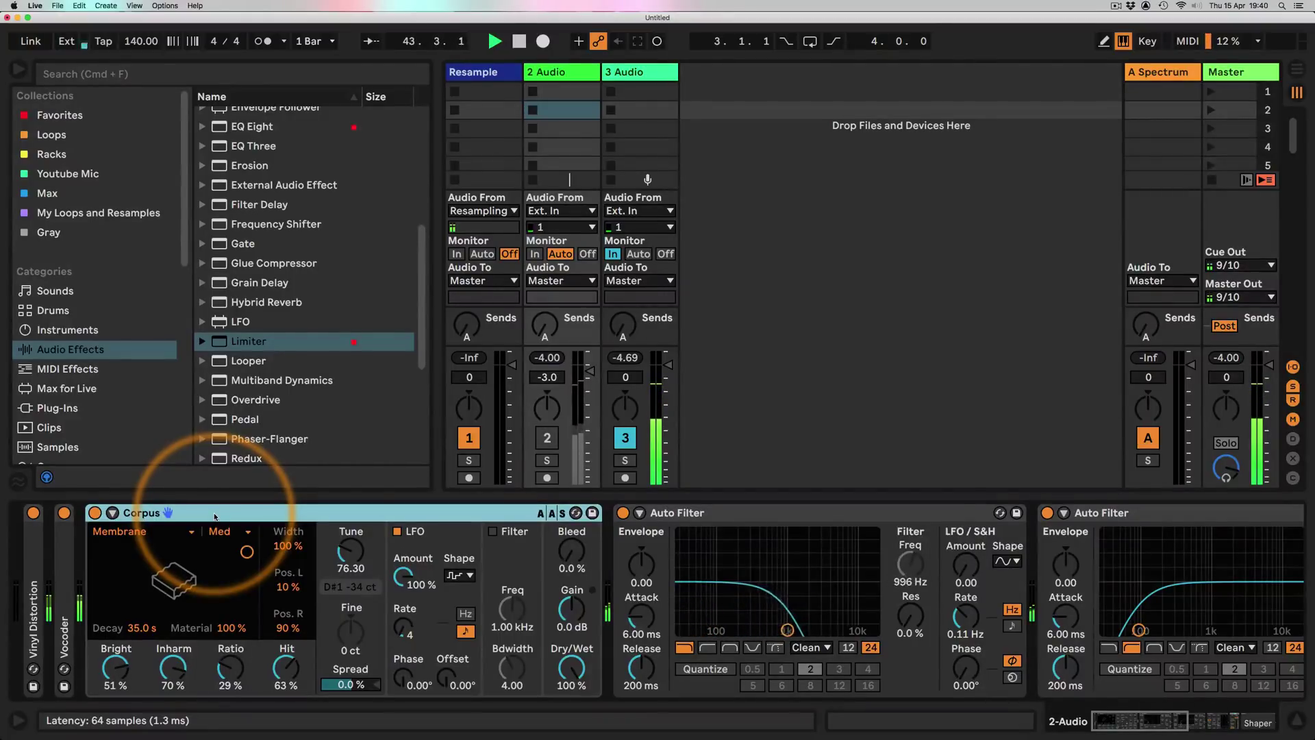
# - Duplicate the Corpus device twice to have three in series, and unmute the 2 Audio track
pyautogui.press('super+d')
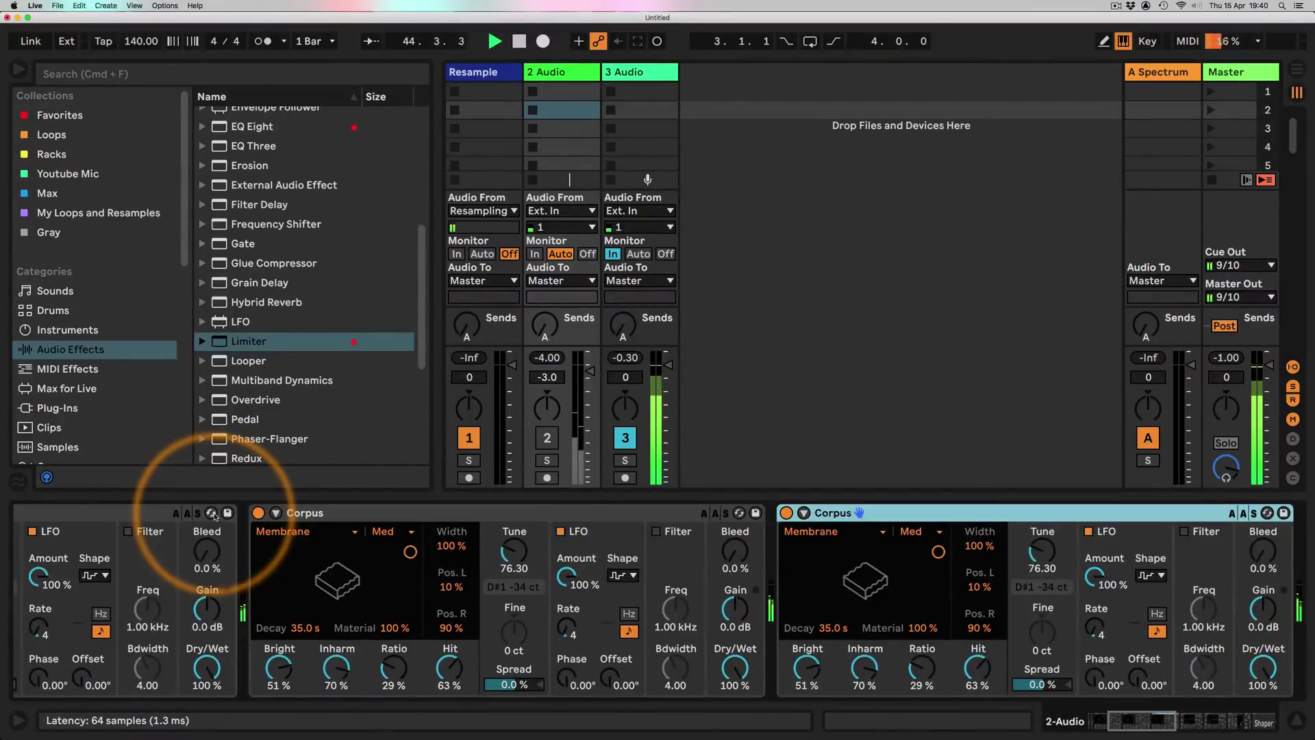
pyautogui.hscroll(-5, 411, 568)
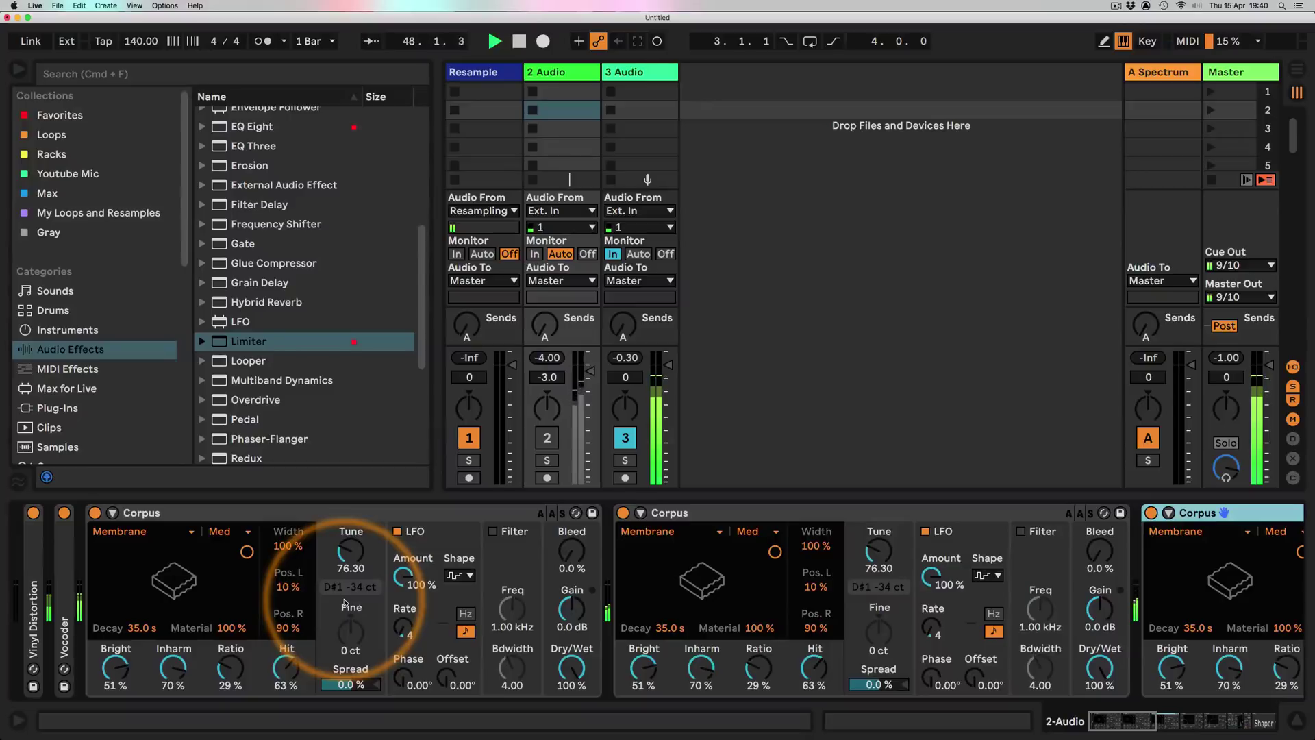
pyautogui.click(547, 438)
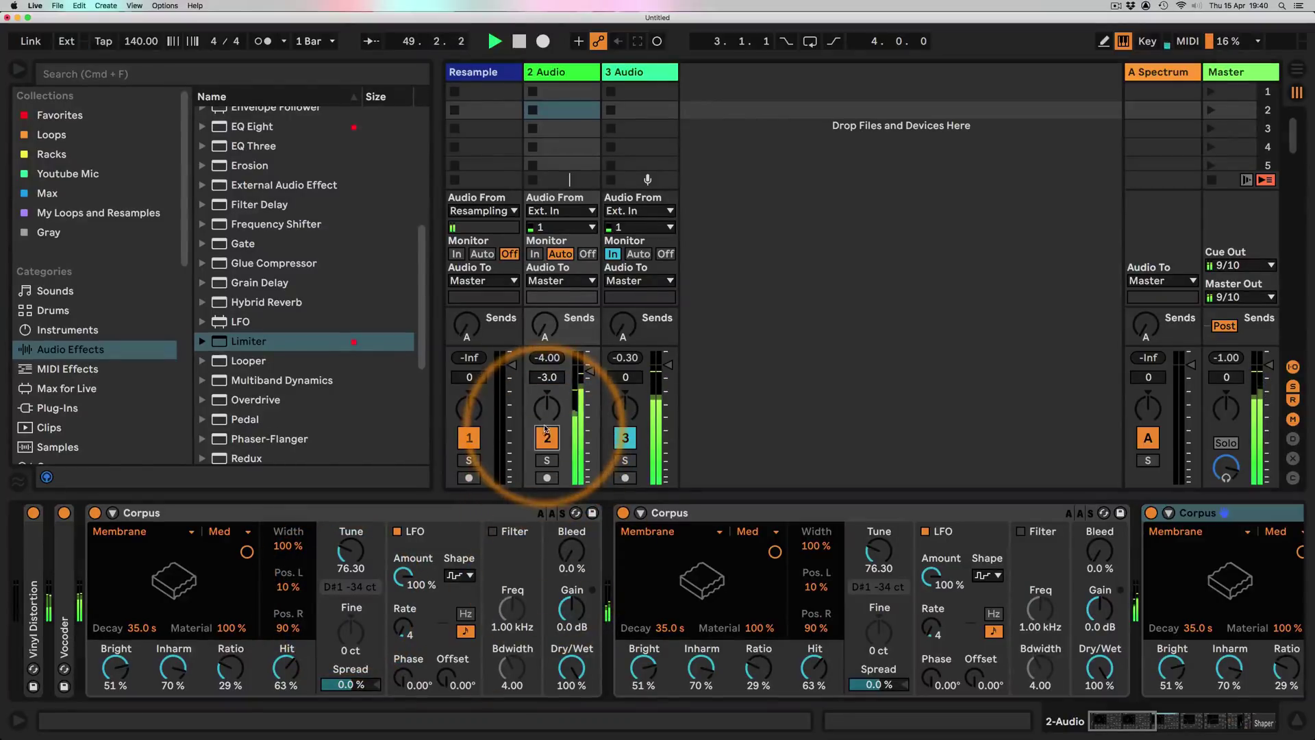
# - Set the Tune of the second Corpus to 484.47 and of the third Corpus to 154.29, then stop playback
pyautogui.hscroll(7, 438, 616)
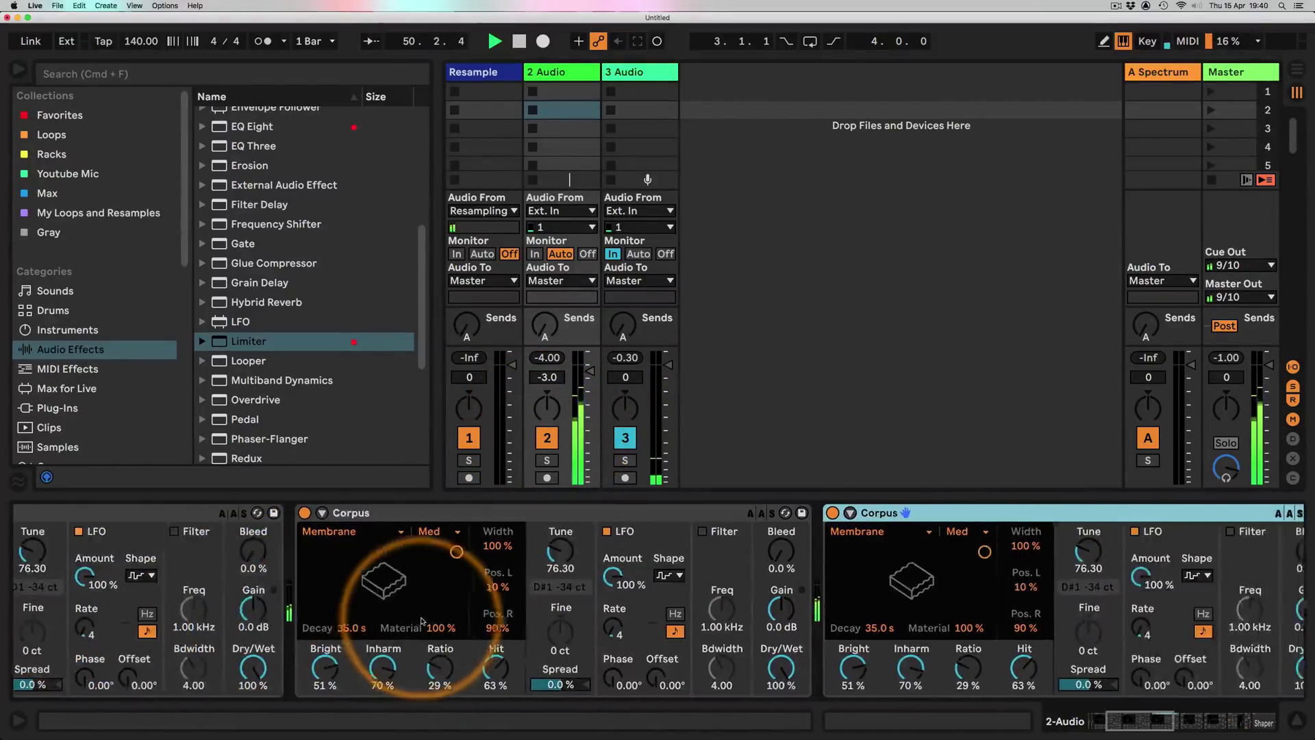
pyautogui.hscroll(1, 422, 619)
pyautogui.hscroll(-2, 423, 621)
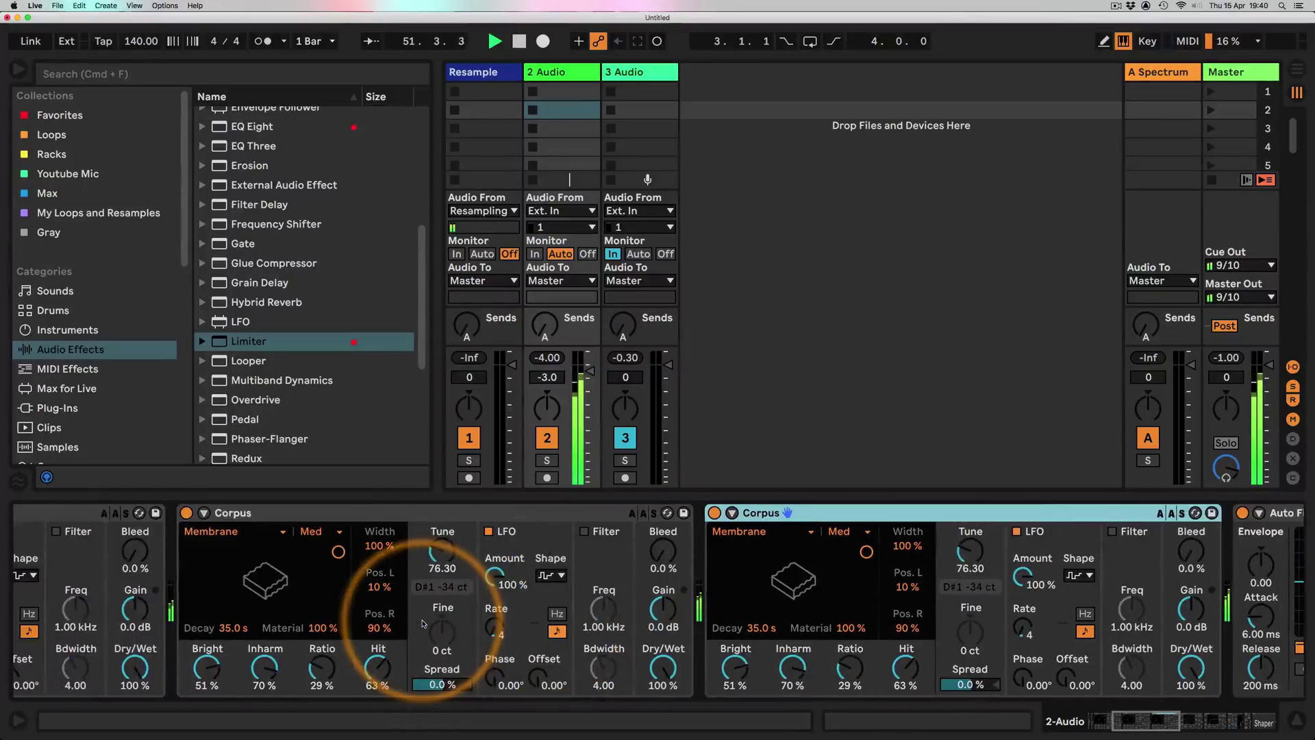
pyautogui.hscroll(-2, 423, 623)
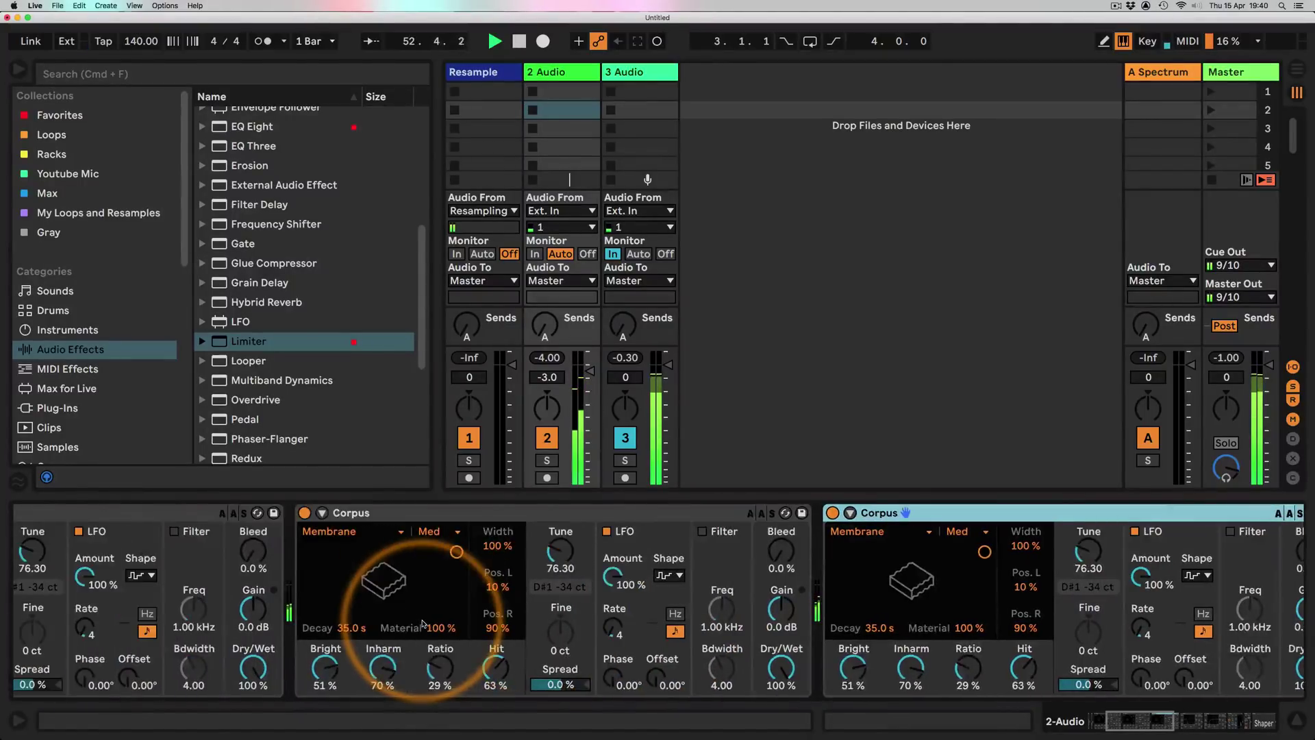
pyautogui.moveTo(560, 552)
pyautogui.mouseDown()
pyautogui.moveTo(560, 528)
pyautogui.moveTo(564, 545)
pyautogui.mouseUp()
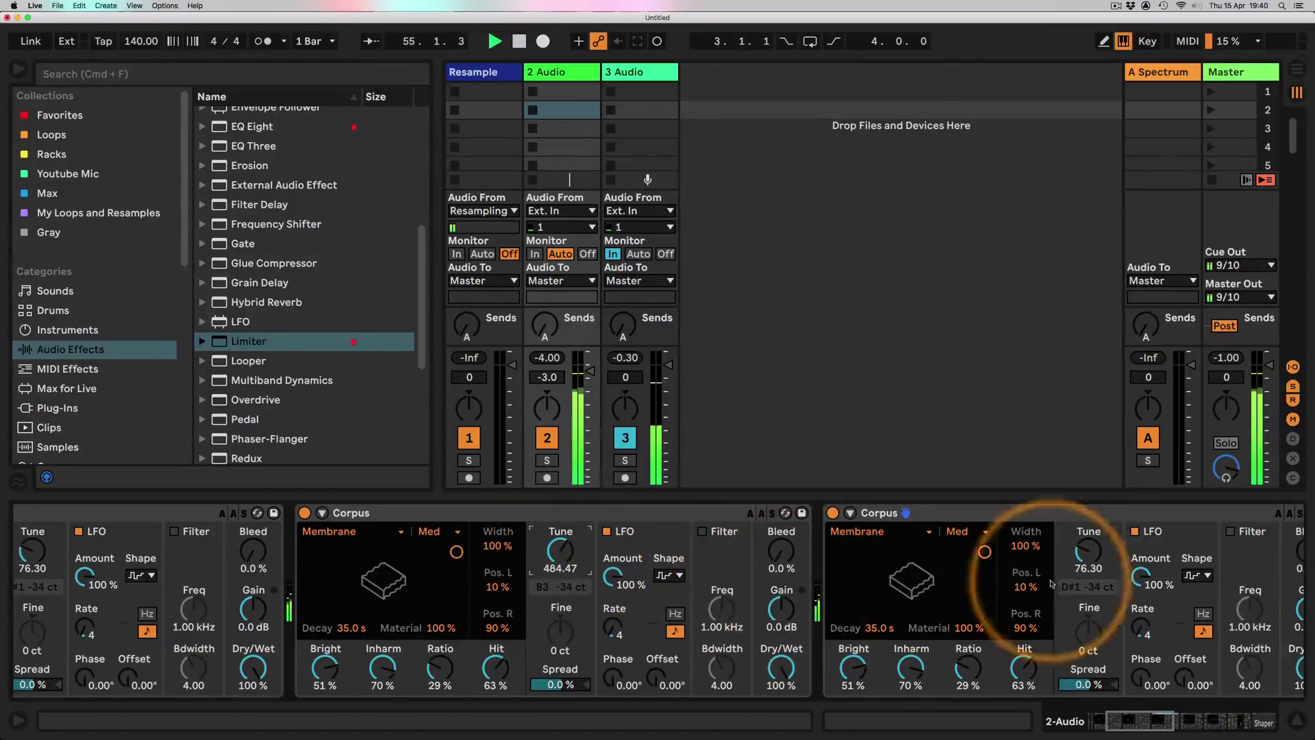
pyautogui.moveTo(1088, 553); pyautogui.dragTo(1088, 561)
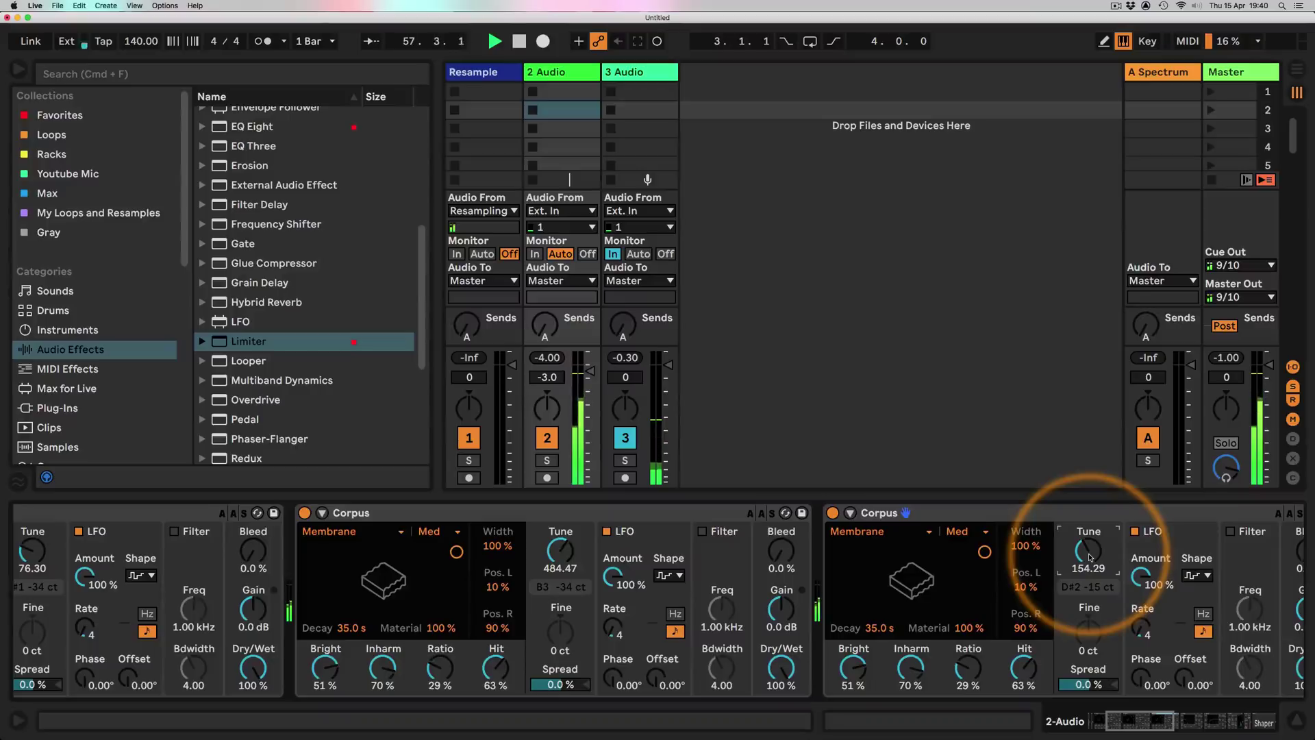
pyautogui.hscroll(-5, 1082, 575)
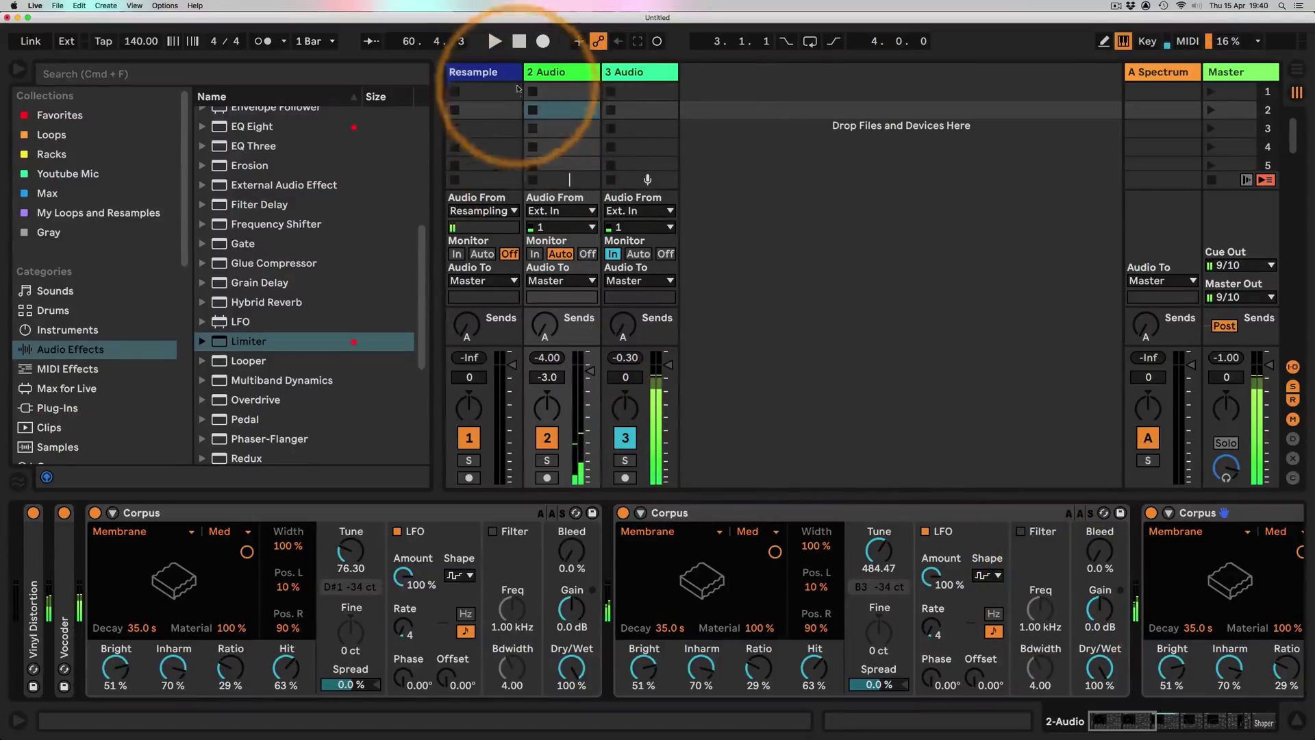
pyautogui.click(519, 42)
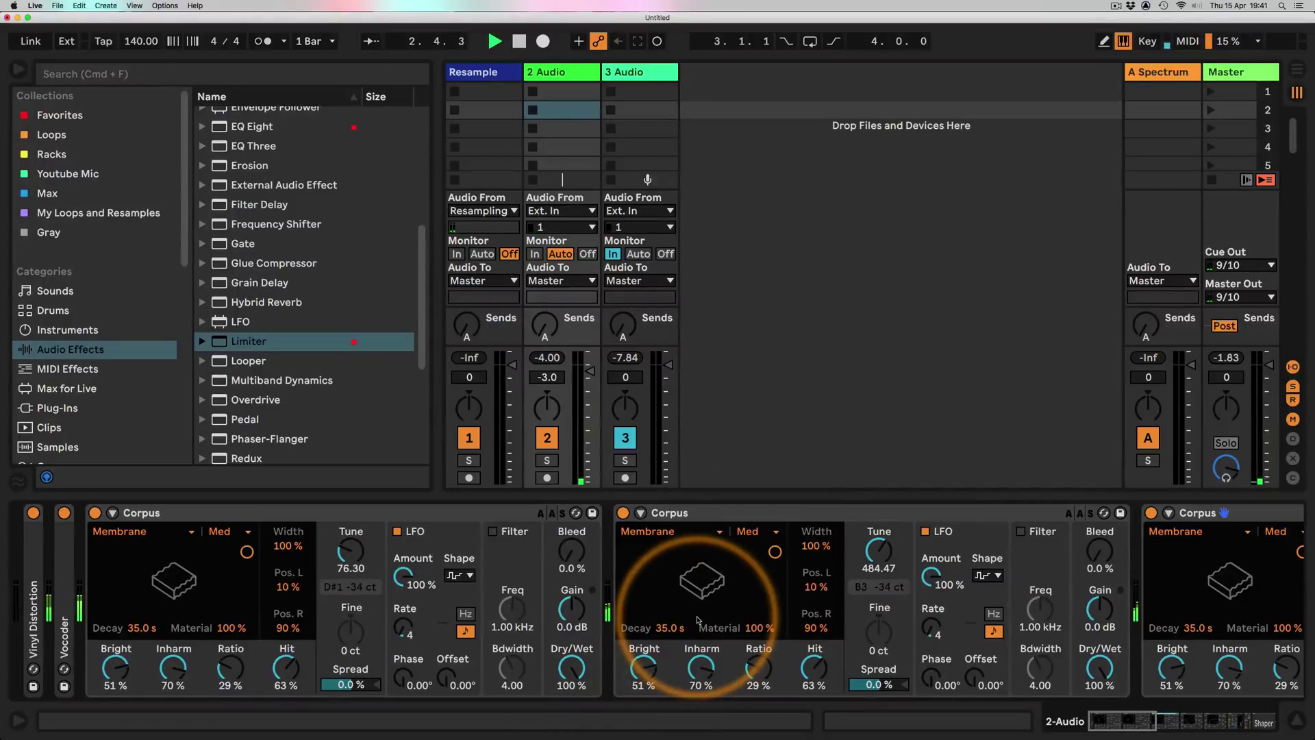
# - Set the third Corpus's Inharm to 25% with playback running, then mute the 2 Audio track
pyautogui.hscroll(5, 697, 620)
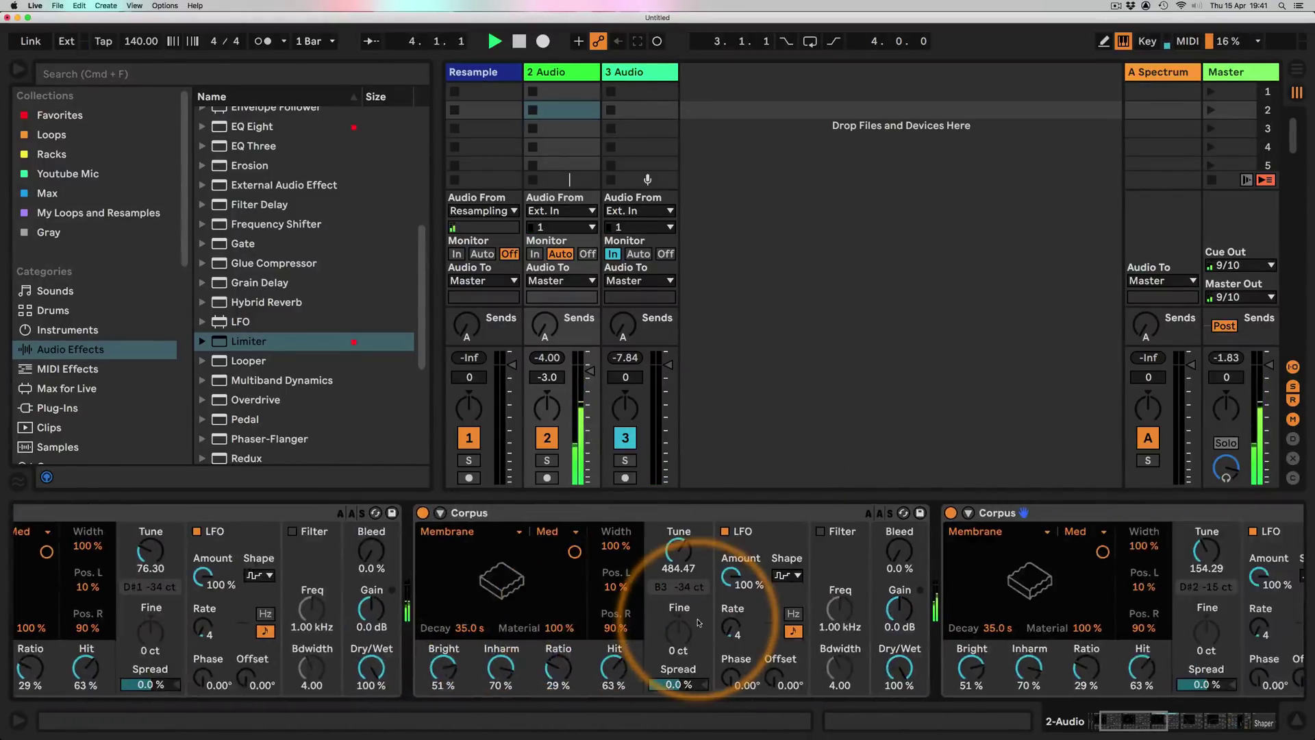
pyautogui.hscroll(2, 698, 622)
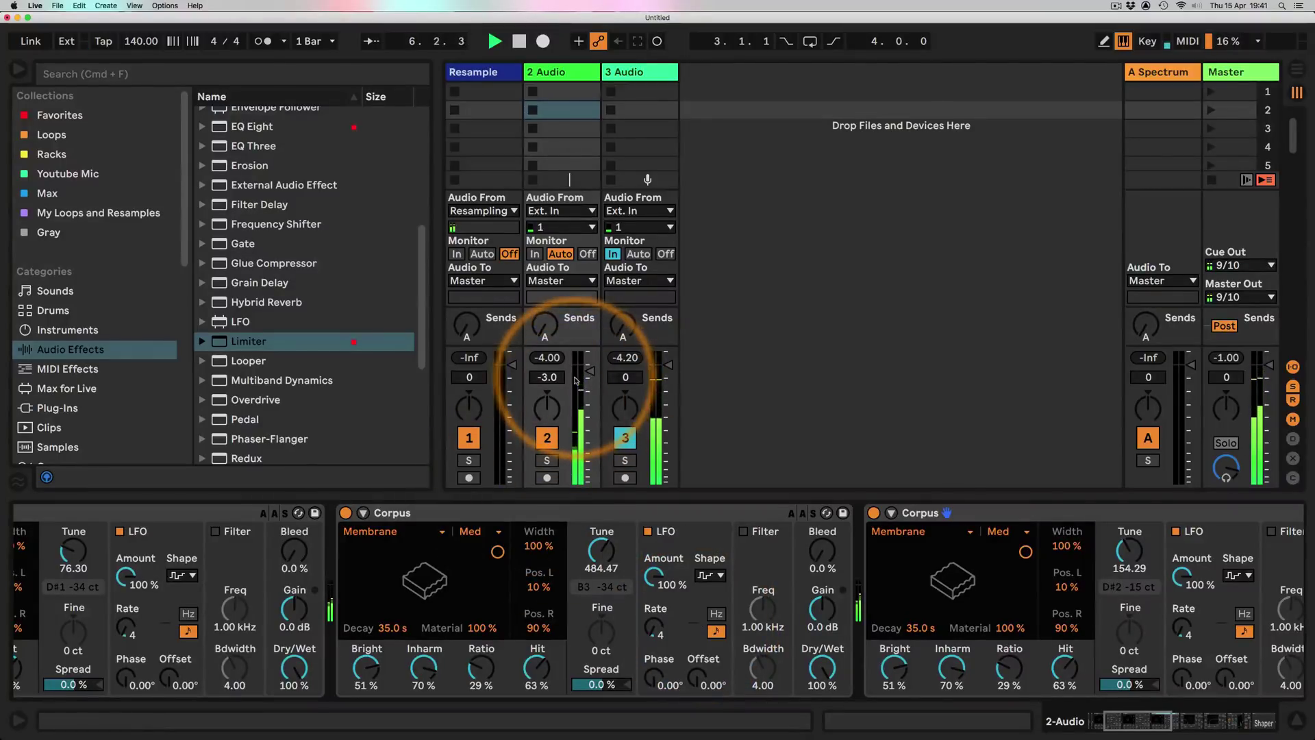
pyautogui.hscroll(6, 611, 577)
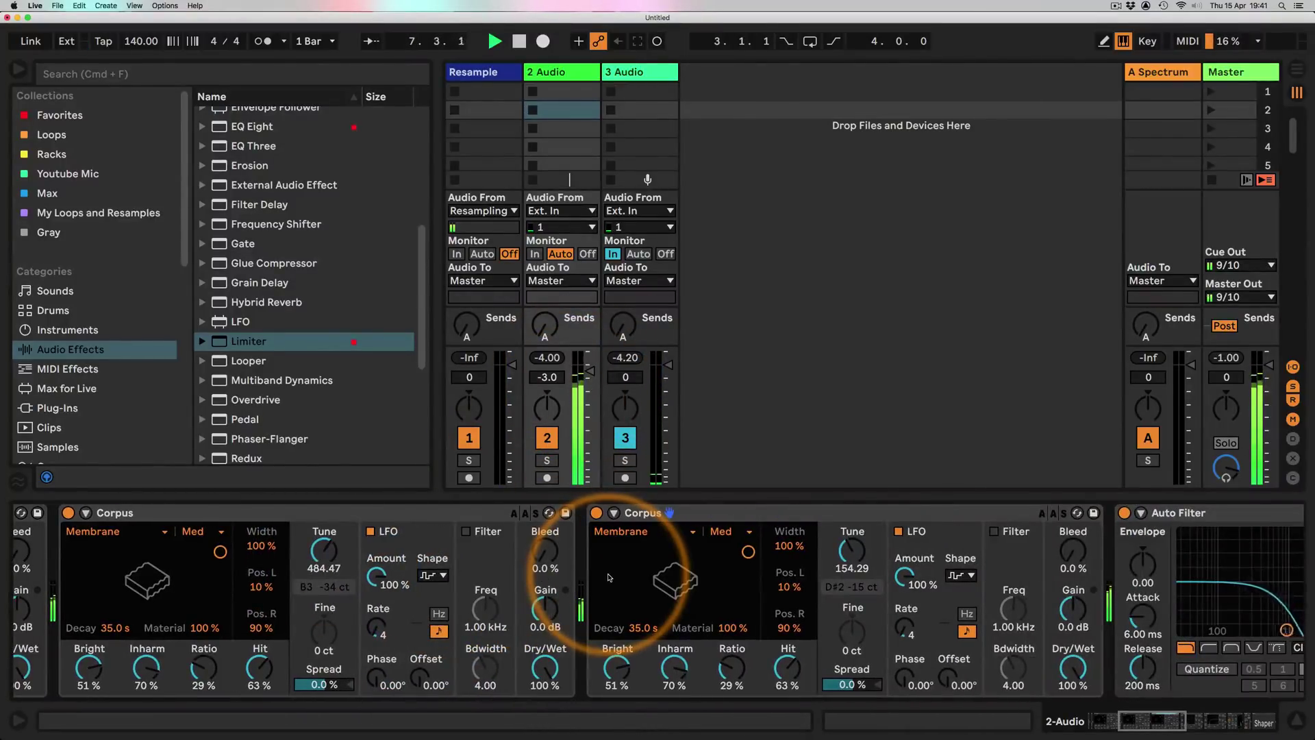
pyautogui.hscroll(2, 610, 577)
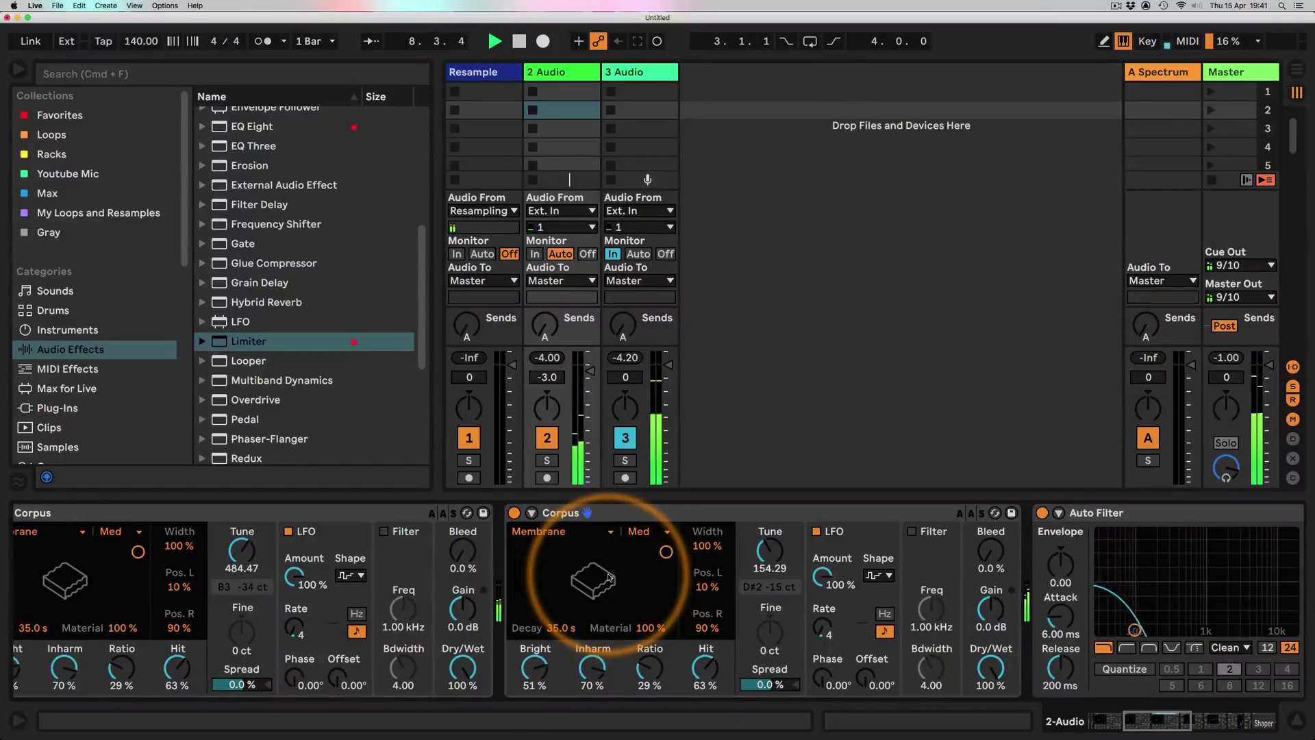
pyautogui.hscroll(2, 609, 577)
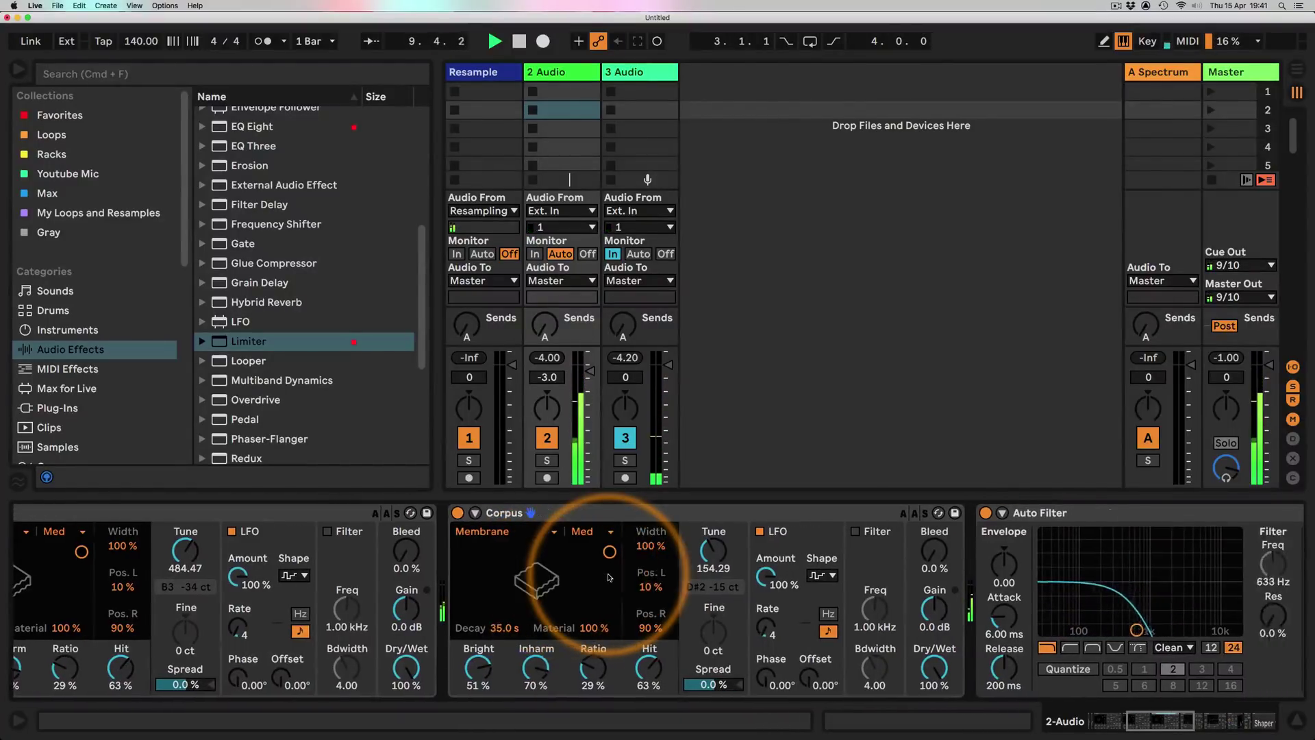
pyautogui.hscroll(2, 608, 577)
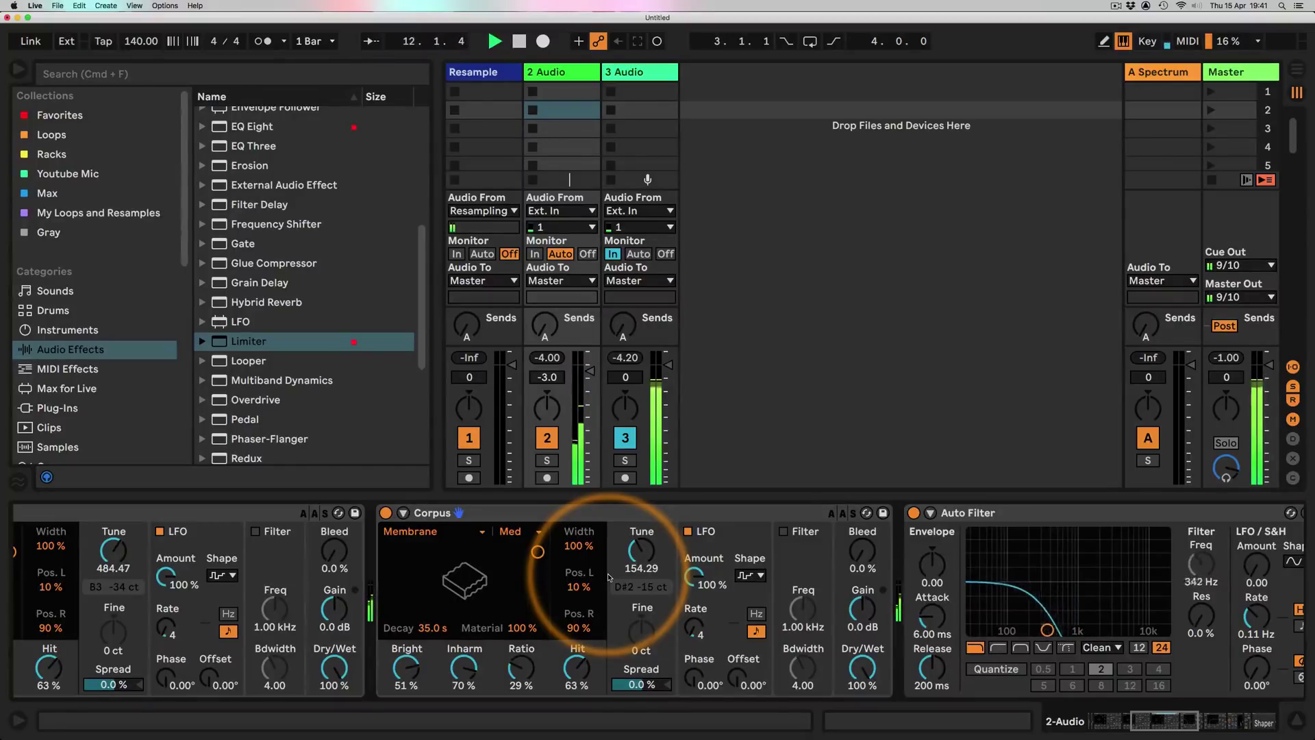
pyautogui.hscroll(2, 609, 577)
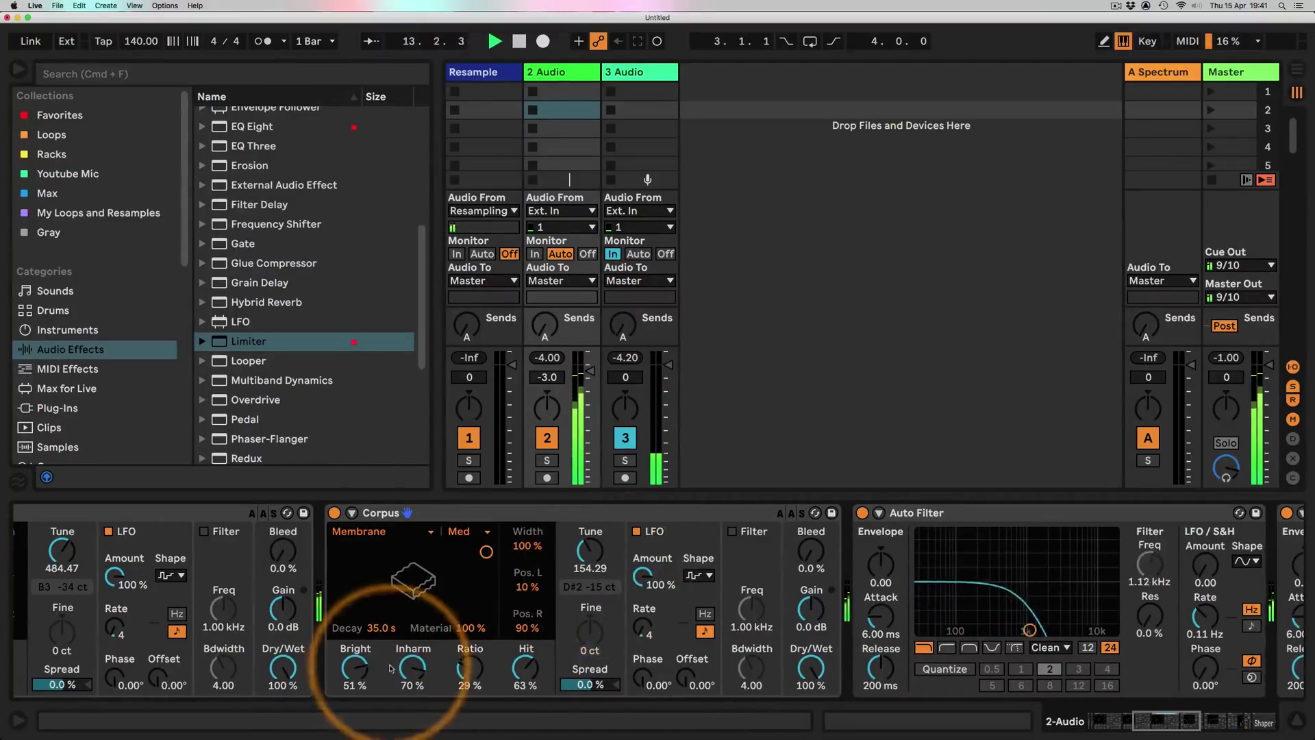
pyautogui.scroll(-2, 411, 667)
pyautogui.scroll(-7, 411, 668)
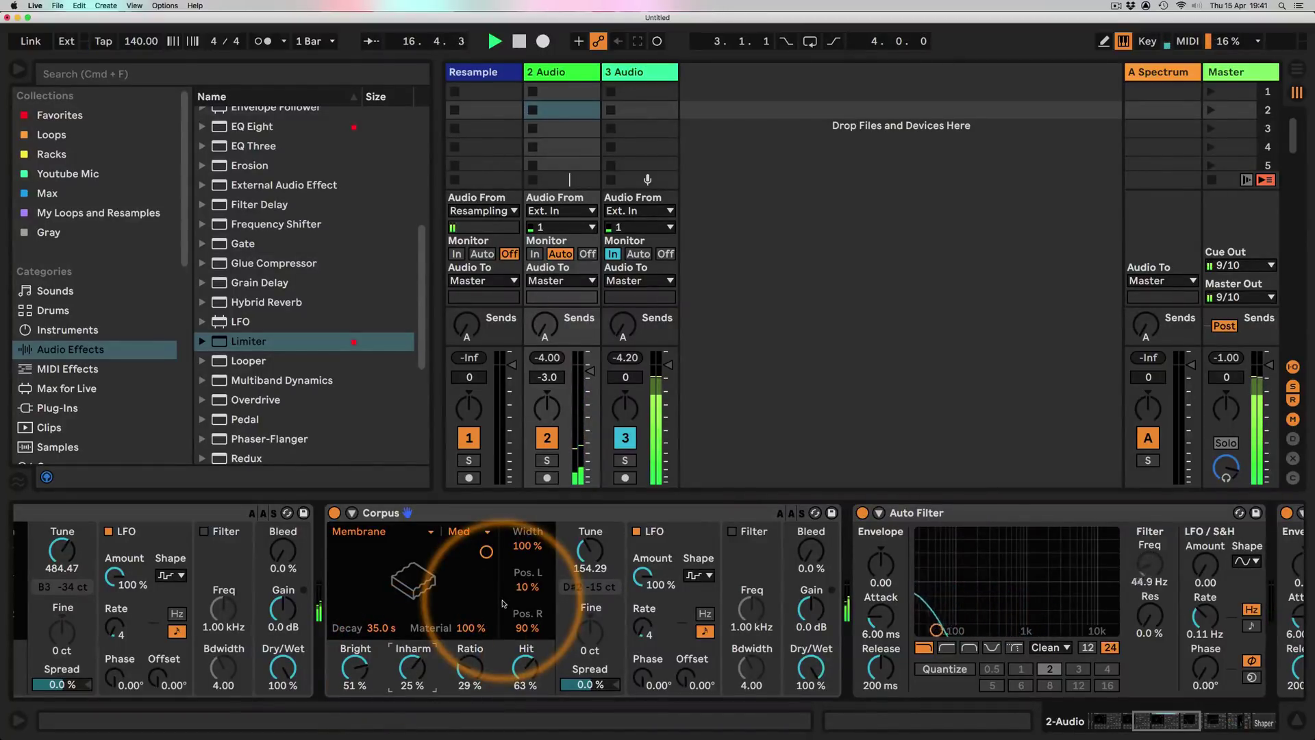
pyautogui.hscroll(-10, 503, 602)
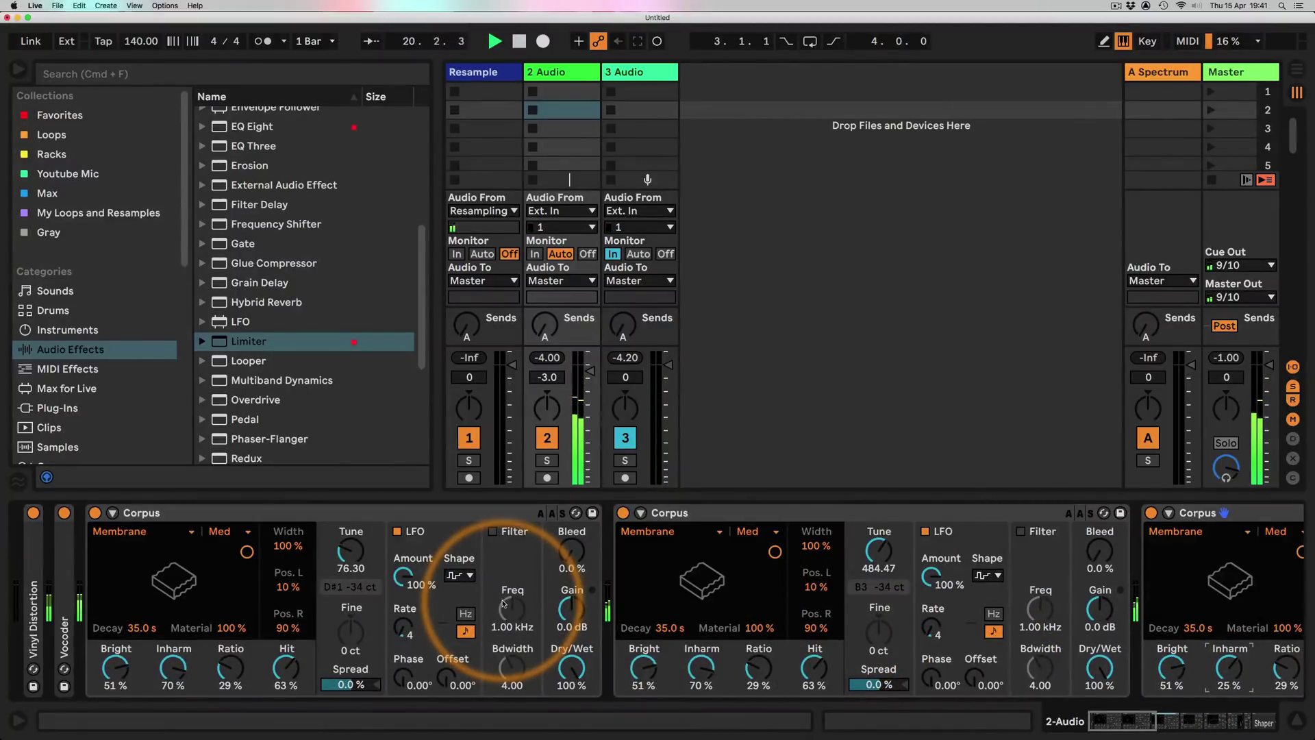
pyautogui.click(546, 437)
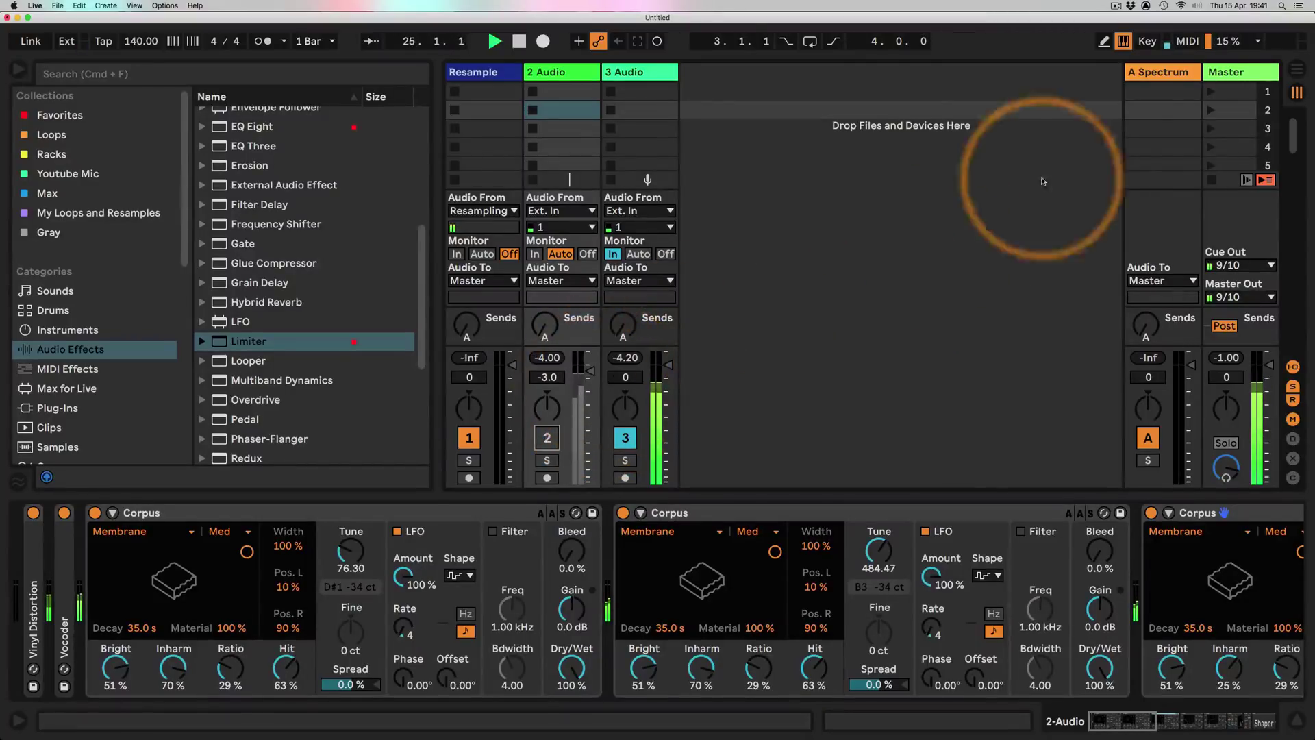
# - Examine the Limiter on the Master track and the empty clip slots of the Resample track
pyautogui.click(1236, 95)
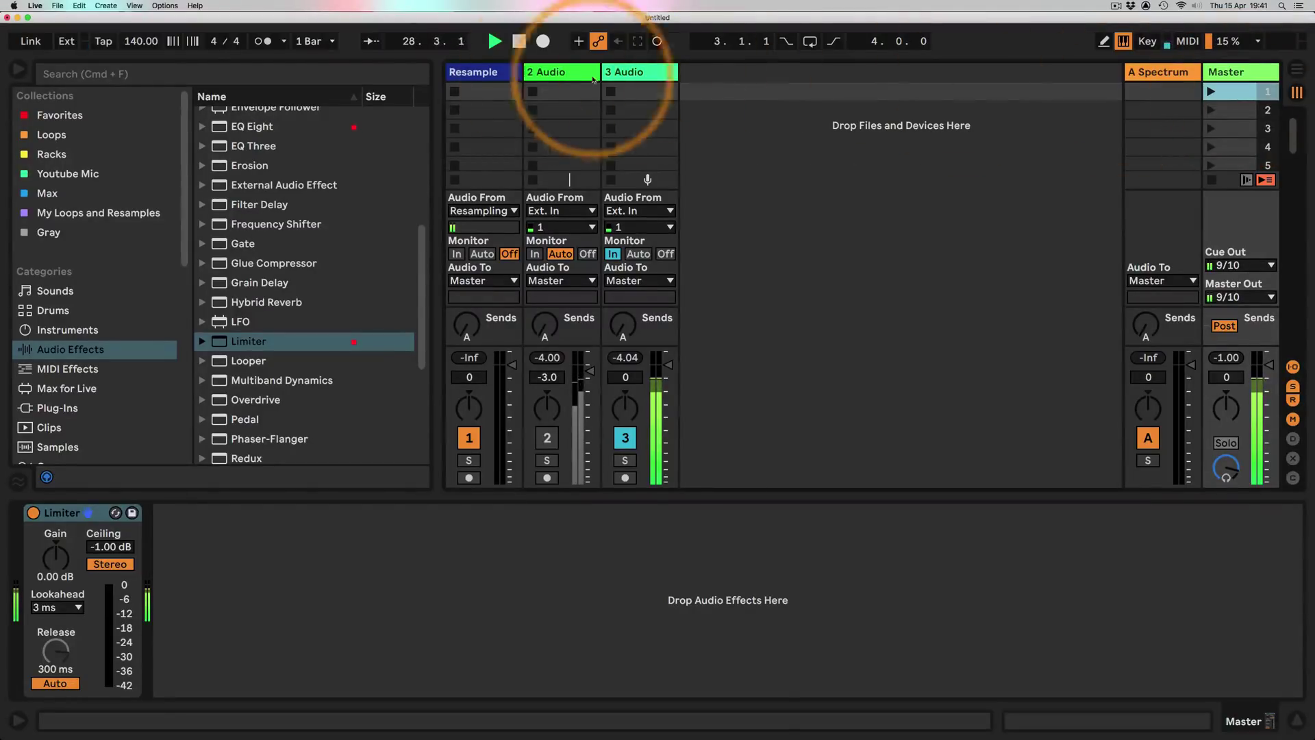
pyautogui.click(472, 96)
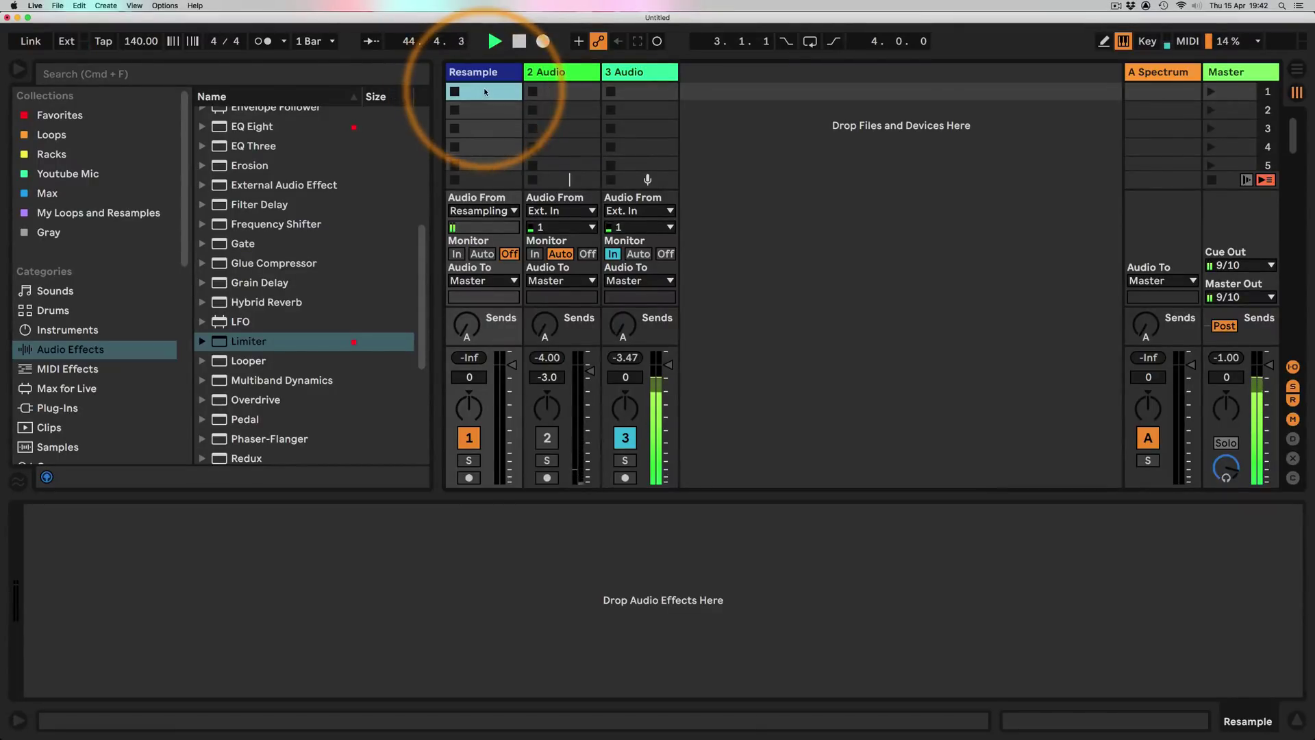
pyautogui.click(474, 111)
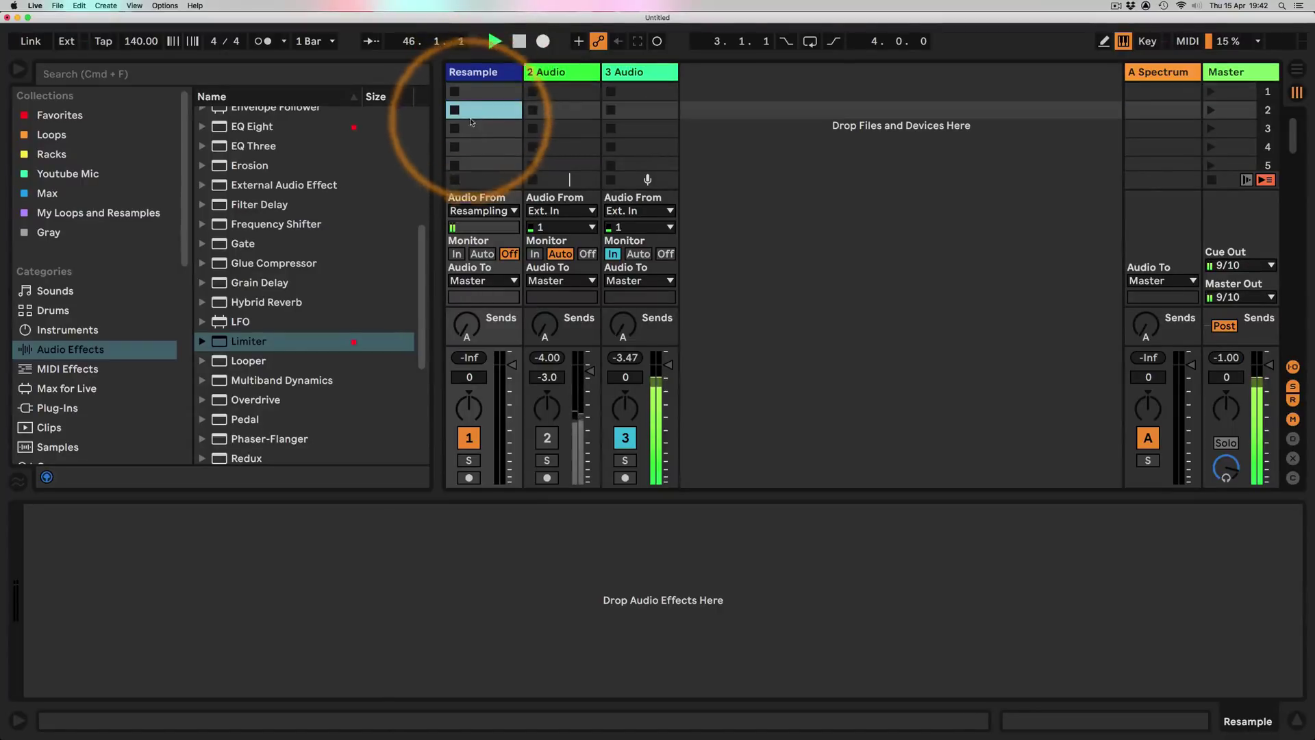
pyautogui.click(486, 131)
pyautogui.click(480, 162)
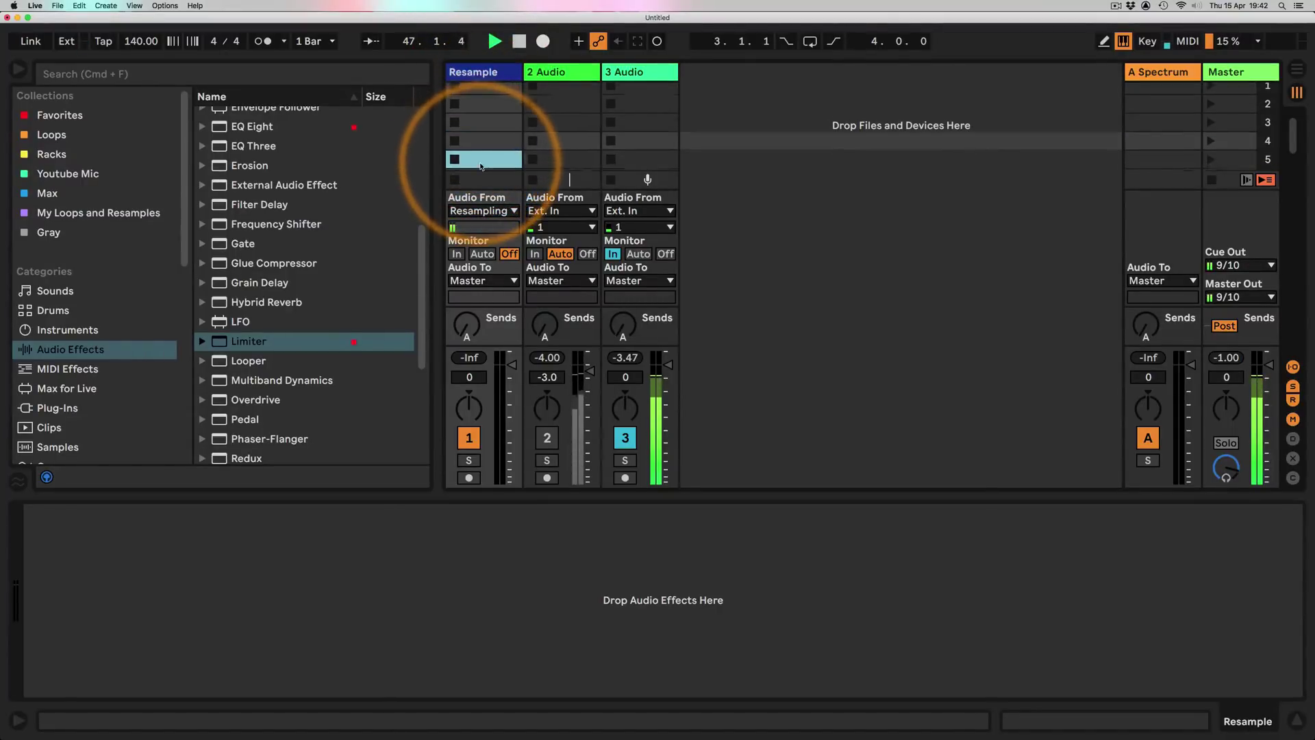
pyautogui.scroll(-3, 479, 166)
pyautogui.click(481, 133)
pyautogui.click(479, 151)
pyautogui.click(479, 166)
# - Hide the browser and record a clip into the first slot of the armed 3 Audio track, with monitoring set to Auto
pyautogui.click(21, 75)
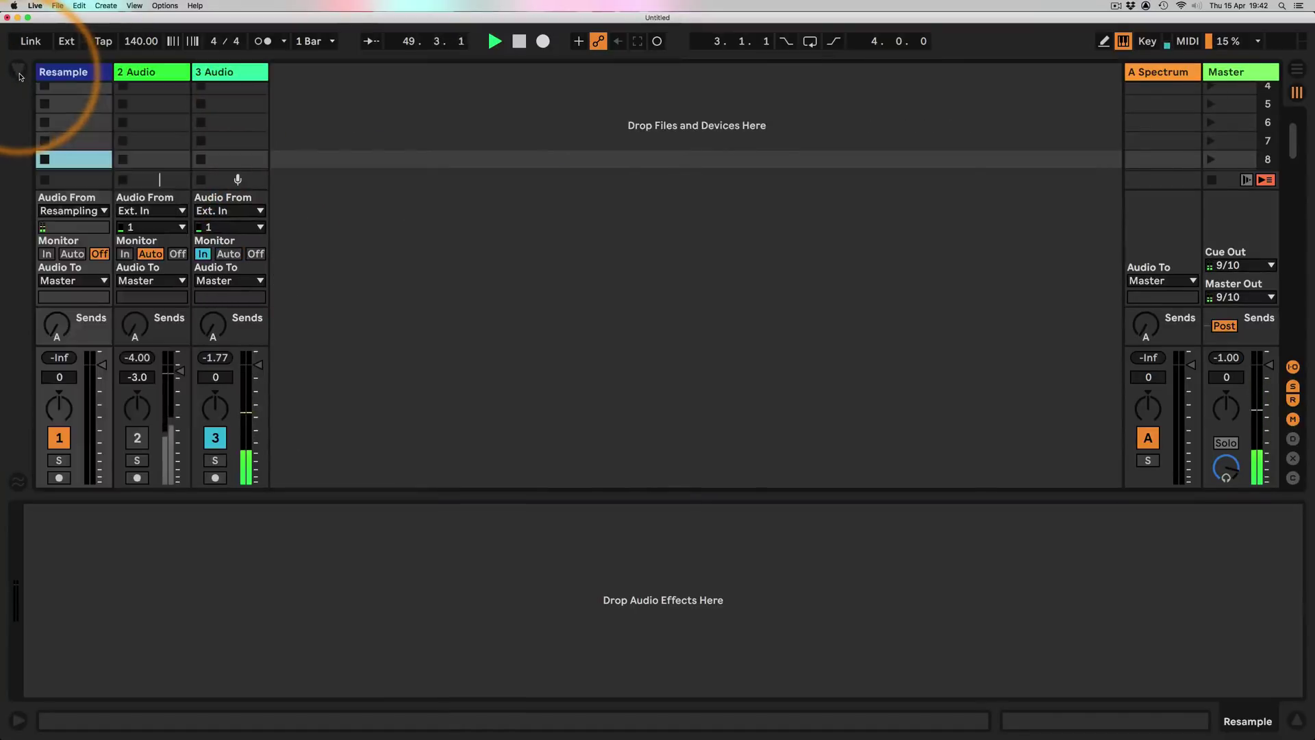
pyautogui.scroll(3, 235, 137)
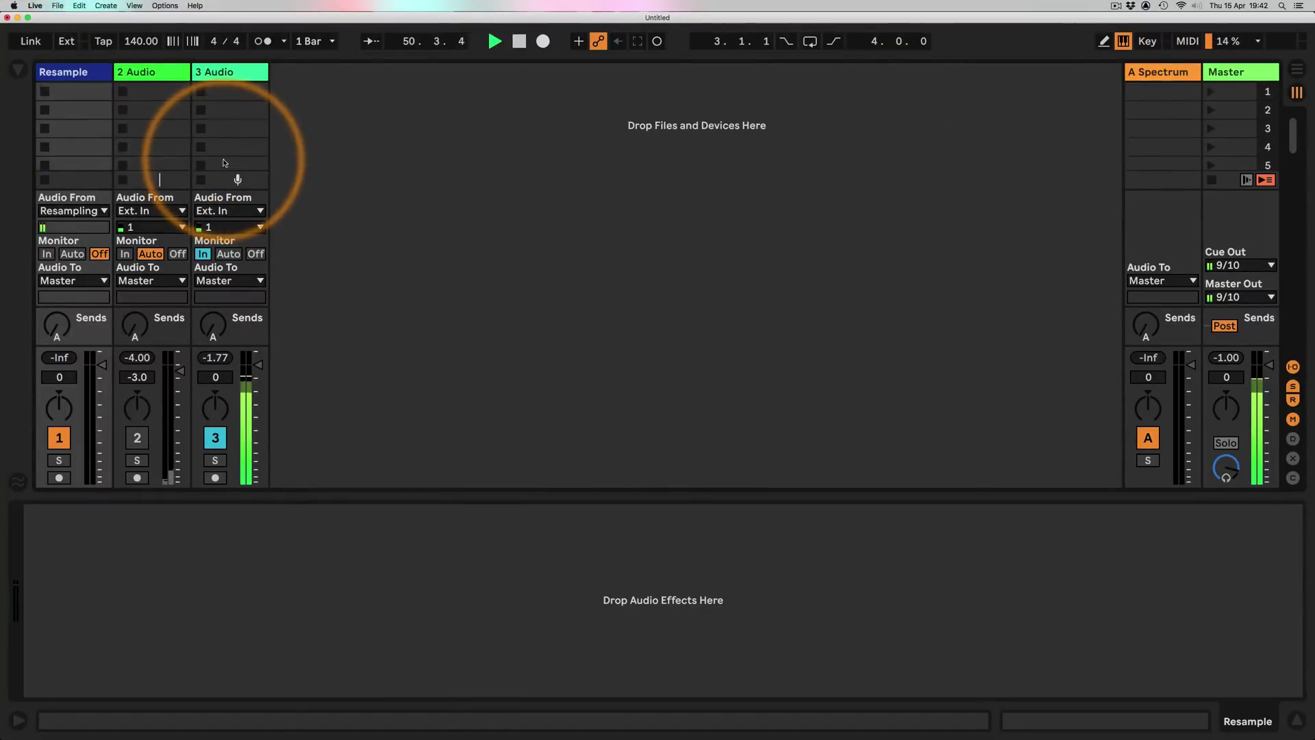
pyautogui.click(216, 480)
pyautogui.click(200, 92)
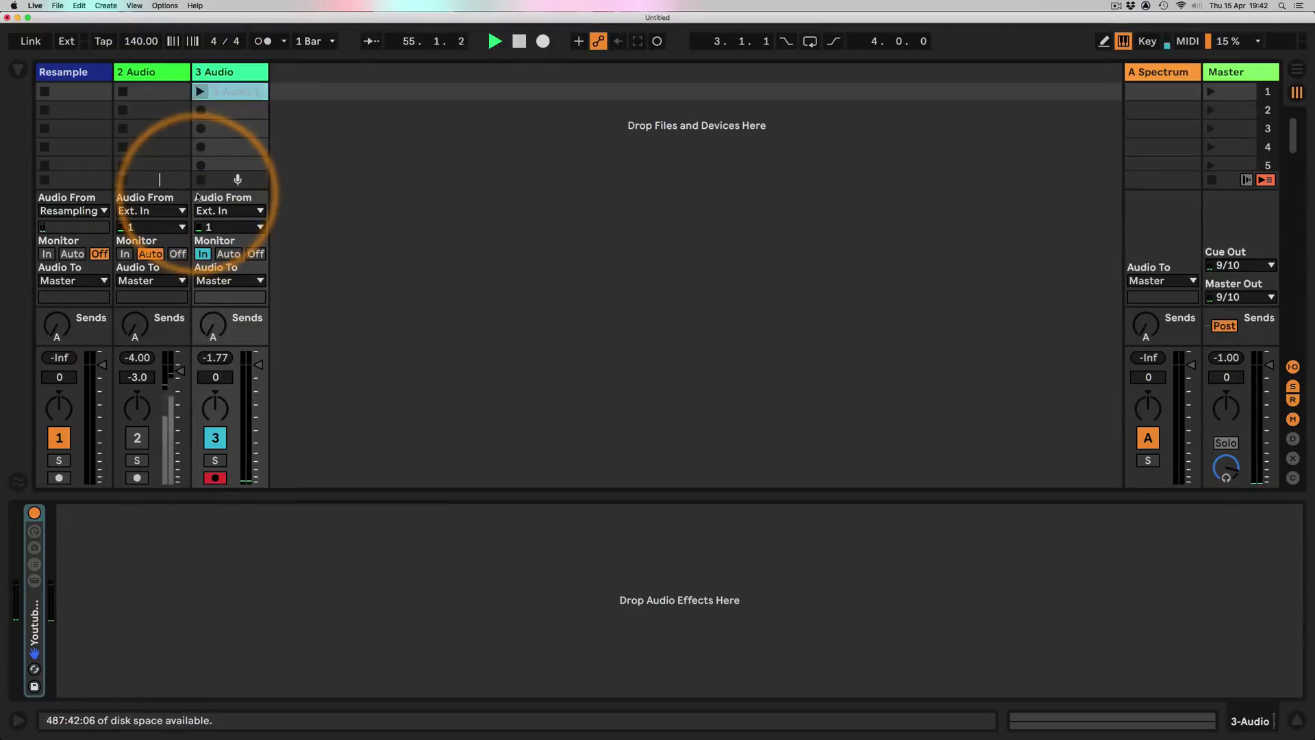
pyautogui.click(230, 93)
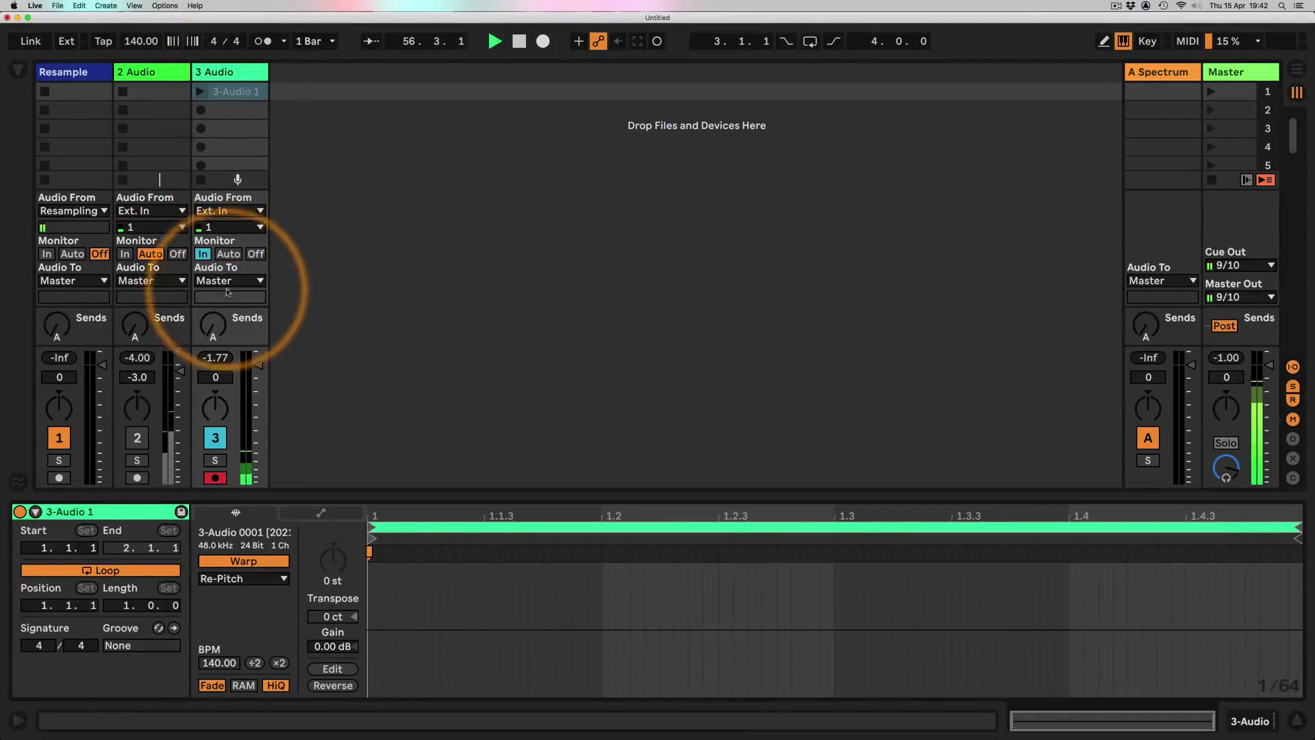
pyautogui.click(237, 92)
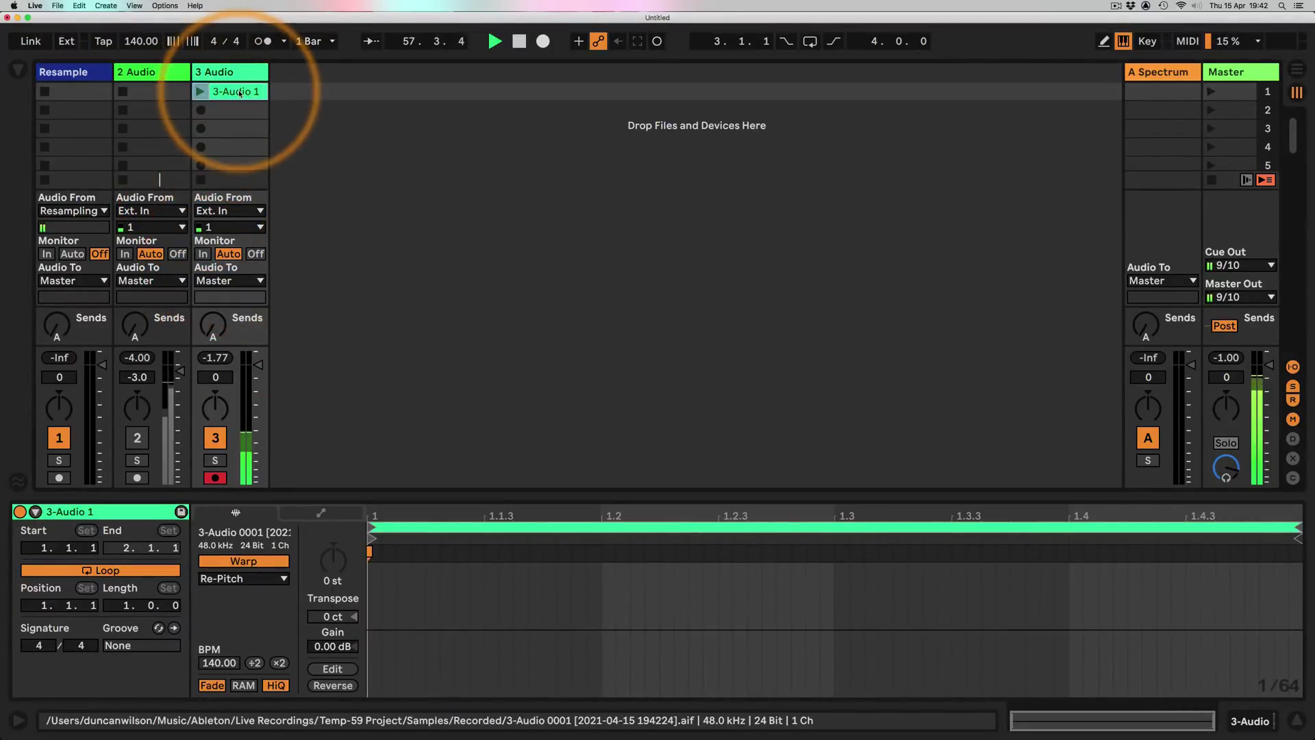
# - Review scene 1 on the Master, the recorded 3-Audio 1 clip, and the Resample and 2 Audio tracks
pyautogui.click(1234, 94)
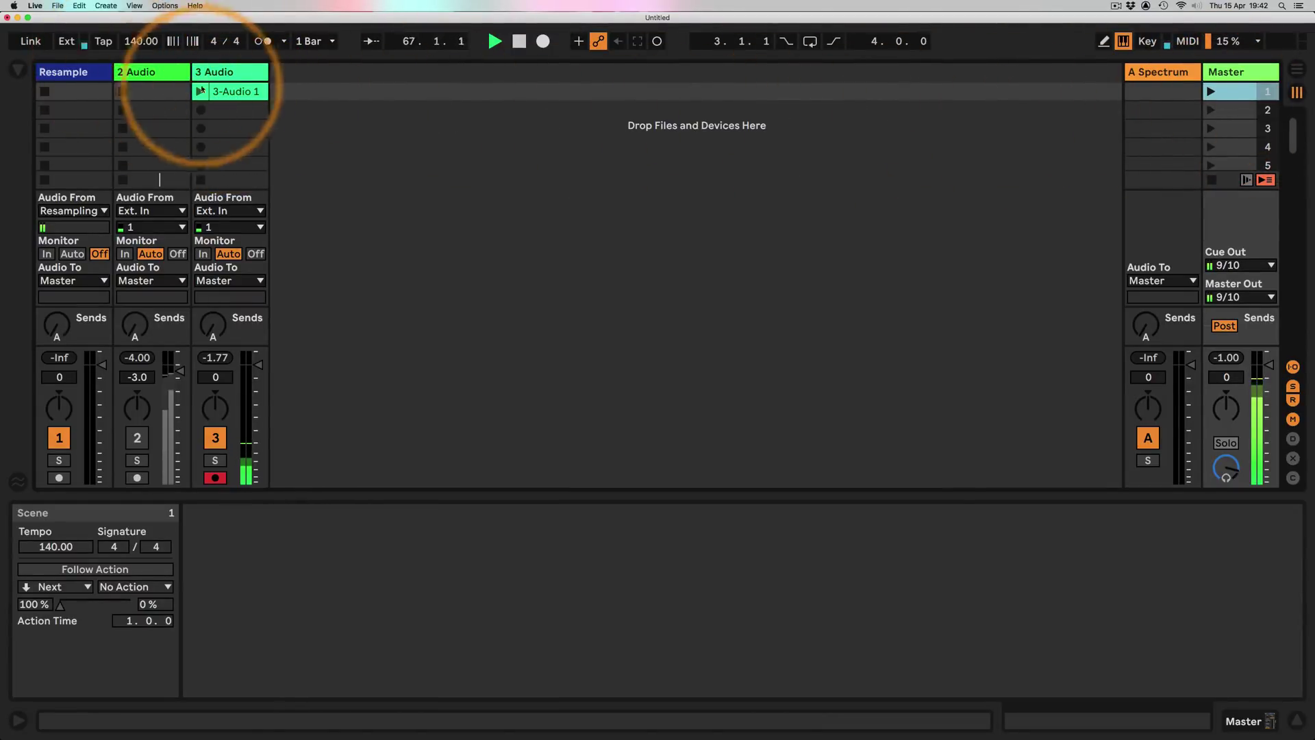
pyautogui.click(218, 91)
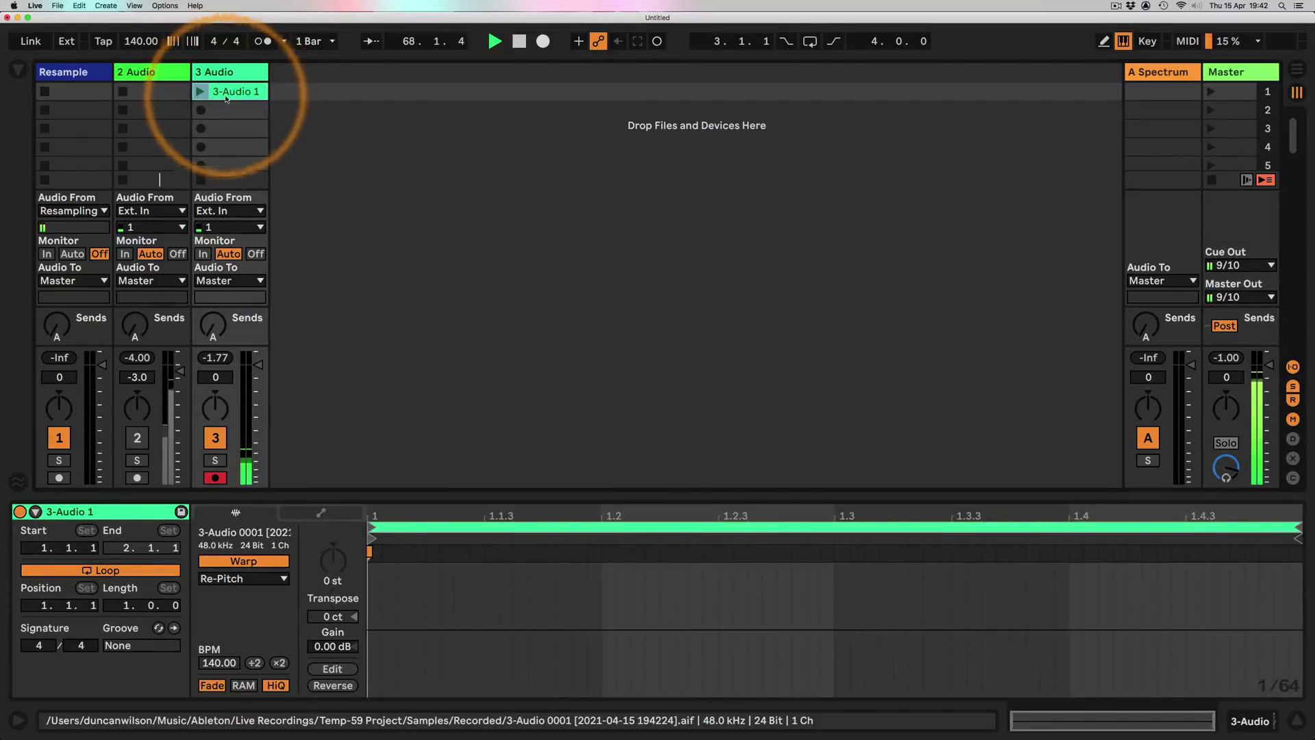
pyautogui.click(87, 74)
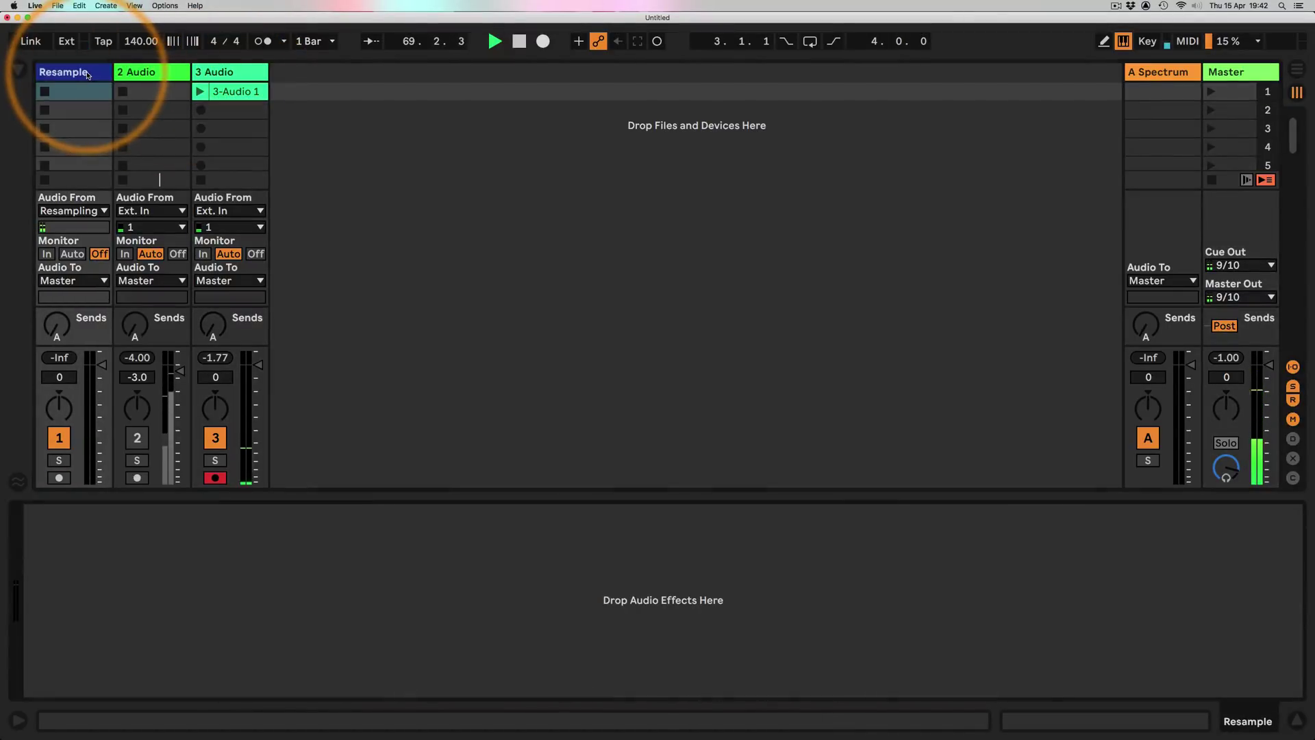
pyautogui.click(144, 75)
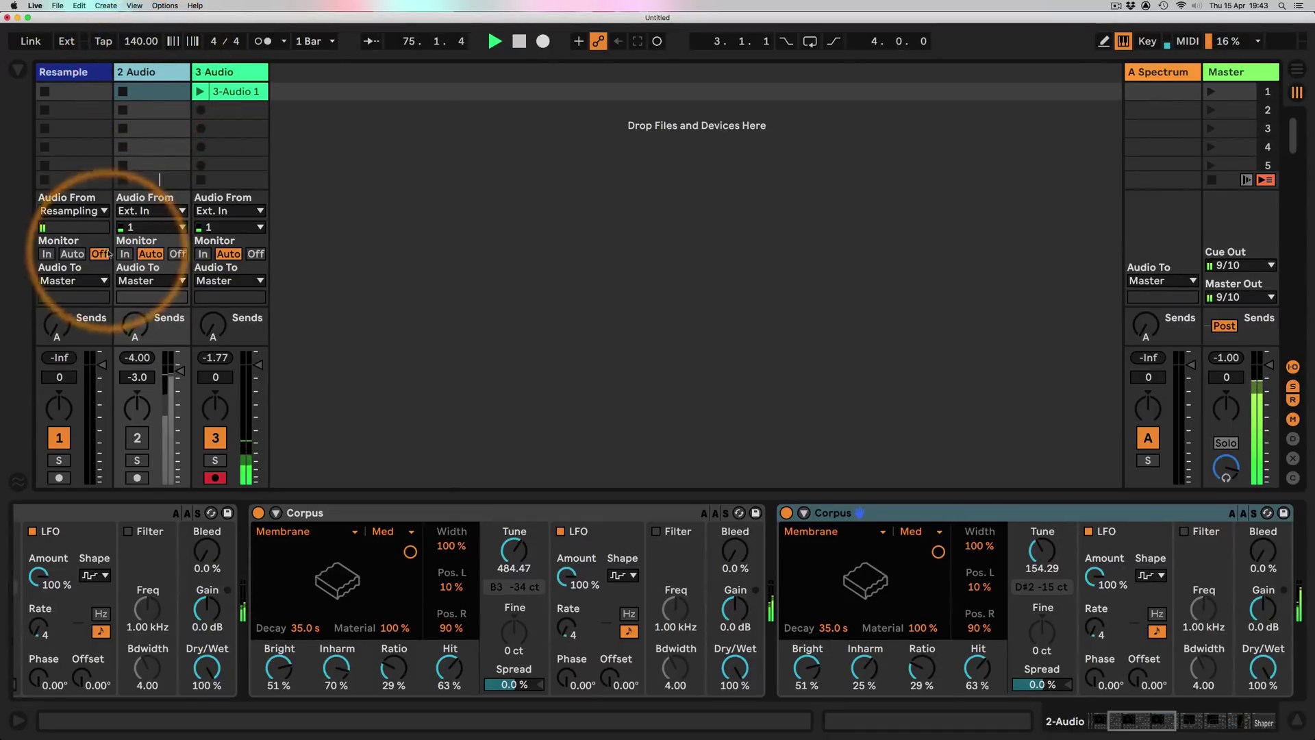
pyautogui.click(157, 74)
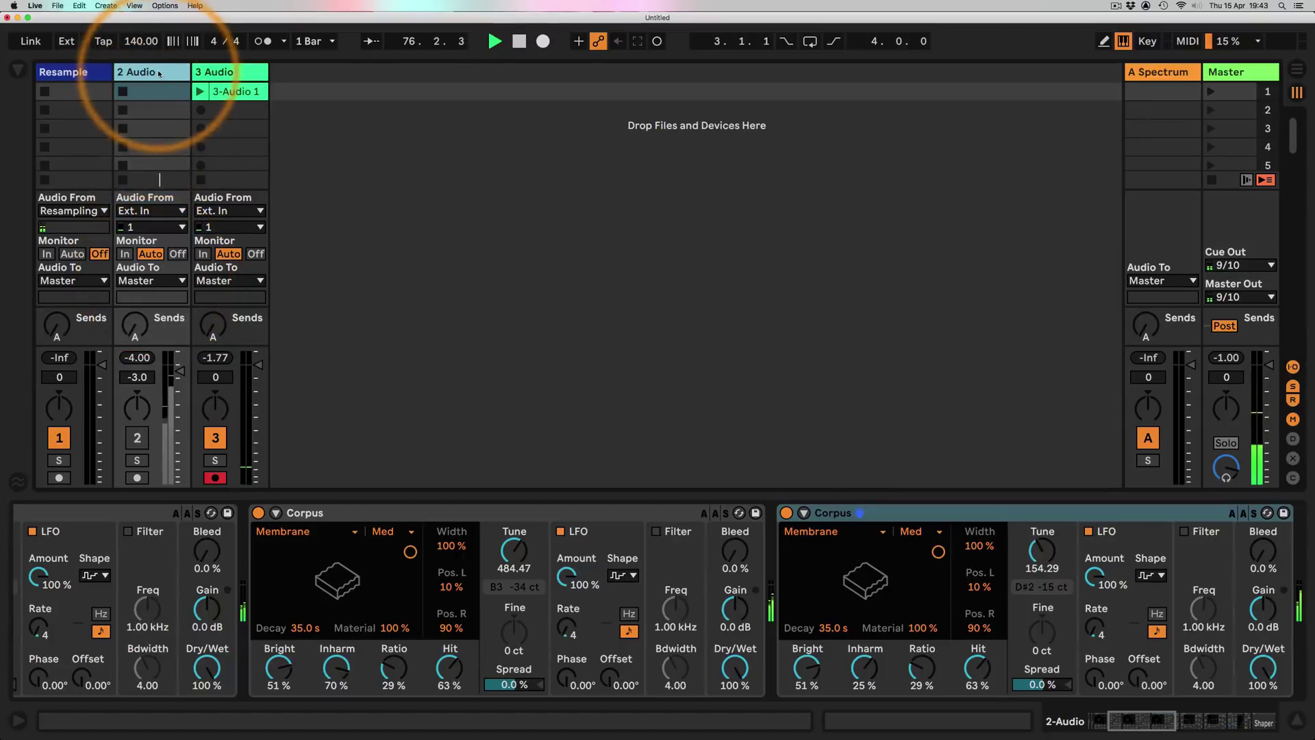
pyautogui.click(71, 75)
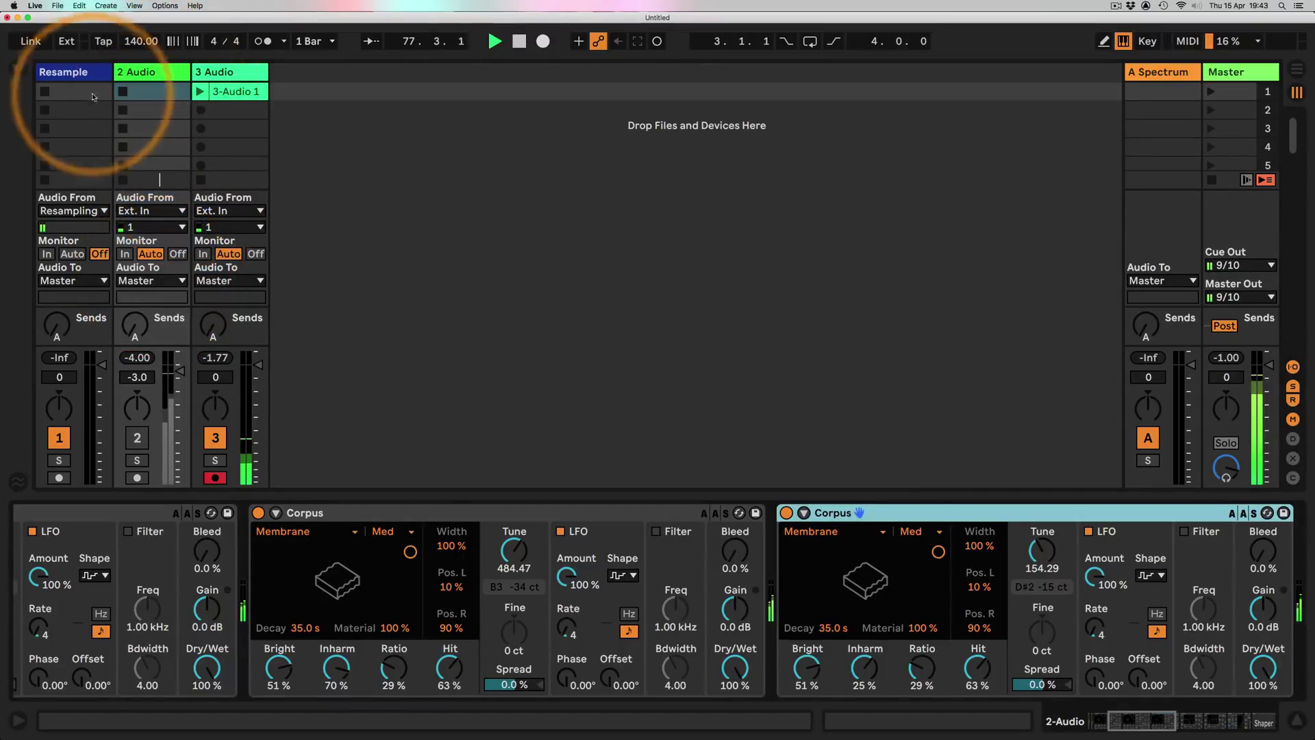
# - Set the Resample track's audio input to 2-Audio, and rename the widened track "Hits From The Gong"
pyautogui.click(94, 213)
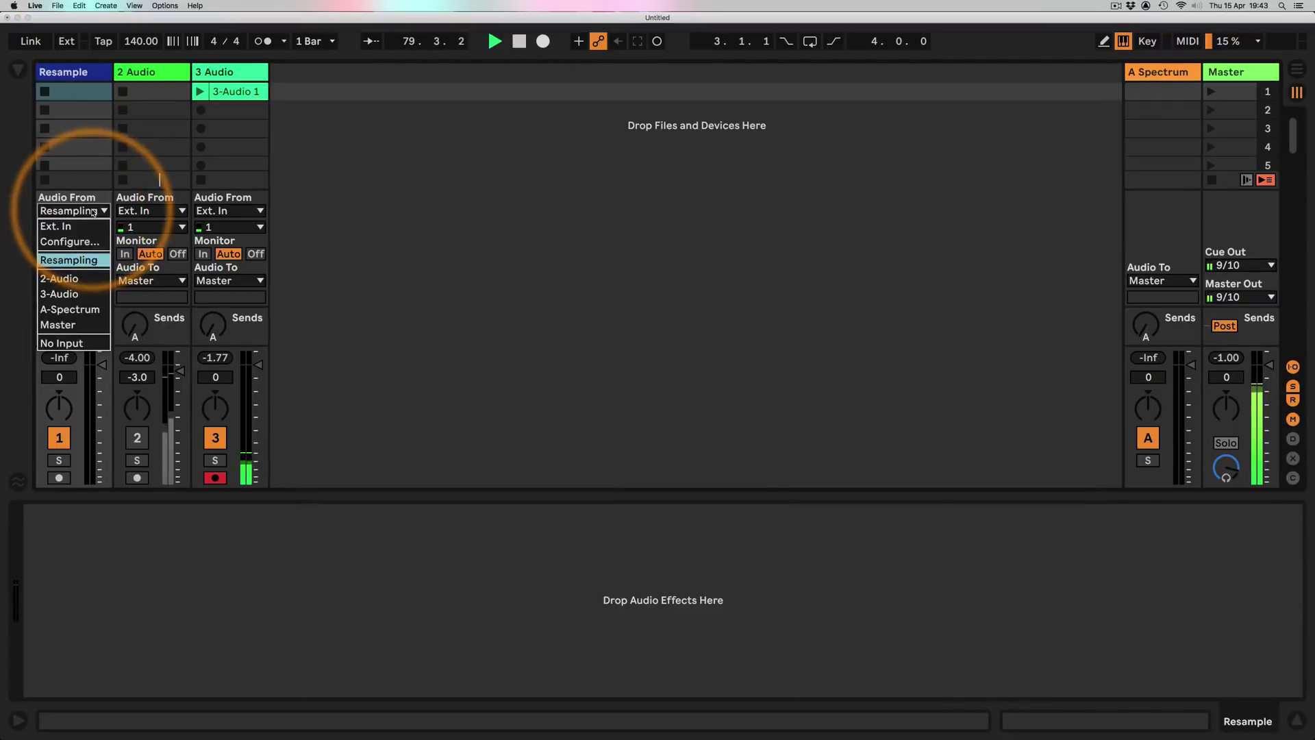
pyautogui.click(66, 279)
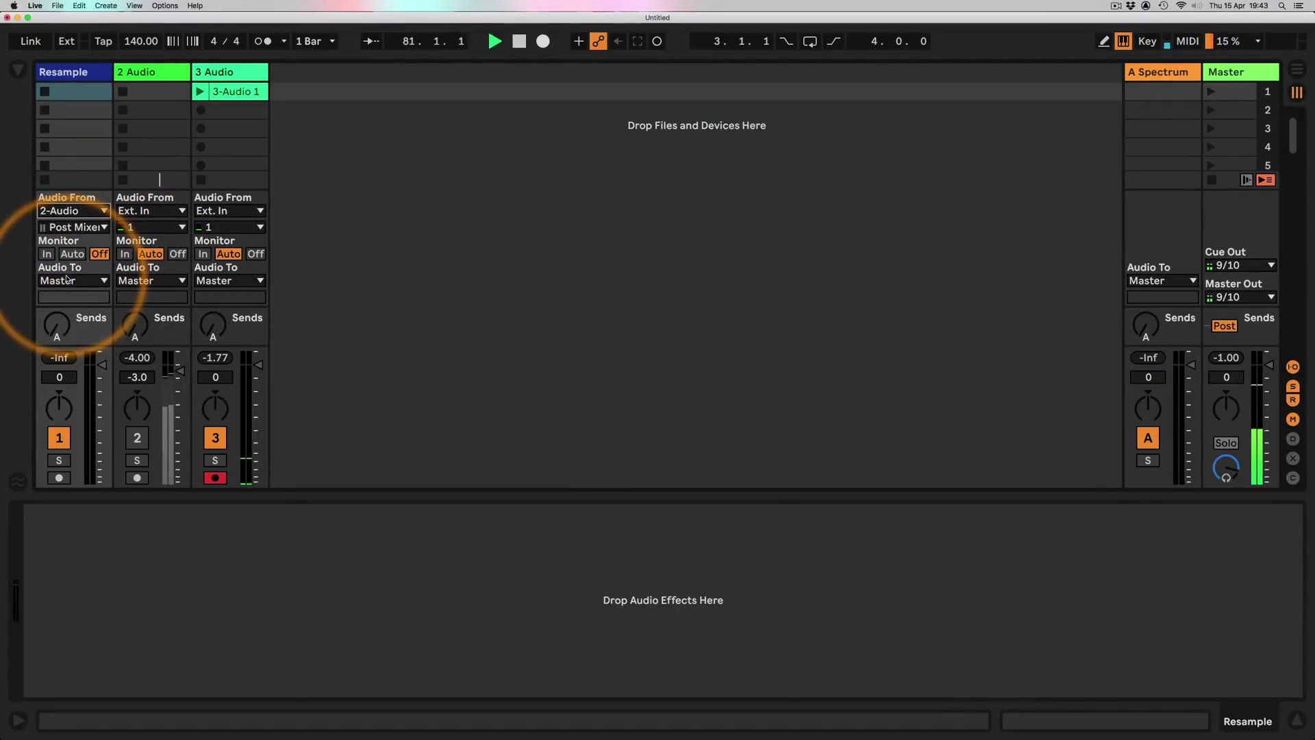
pyautogui.click(77, 74)
pyautogui.moveTo(111, 72); pyautogui.dragTo(268, 72)
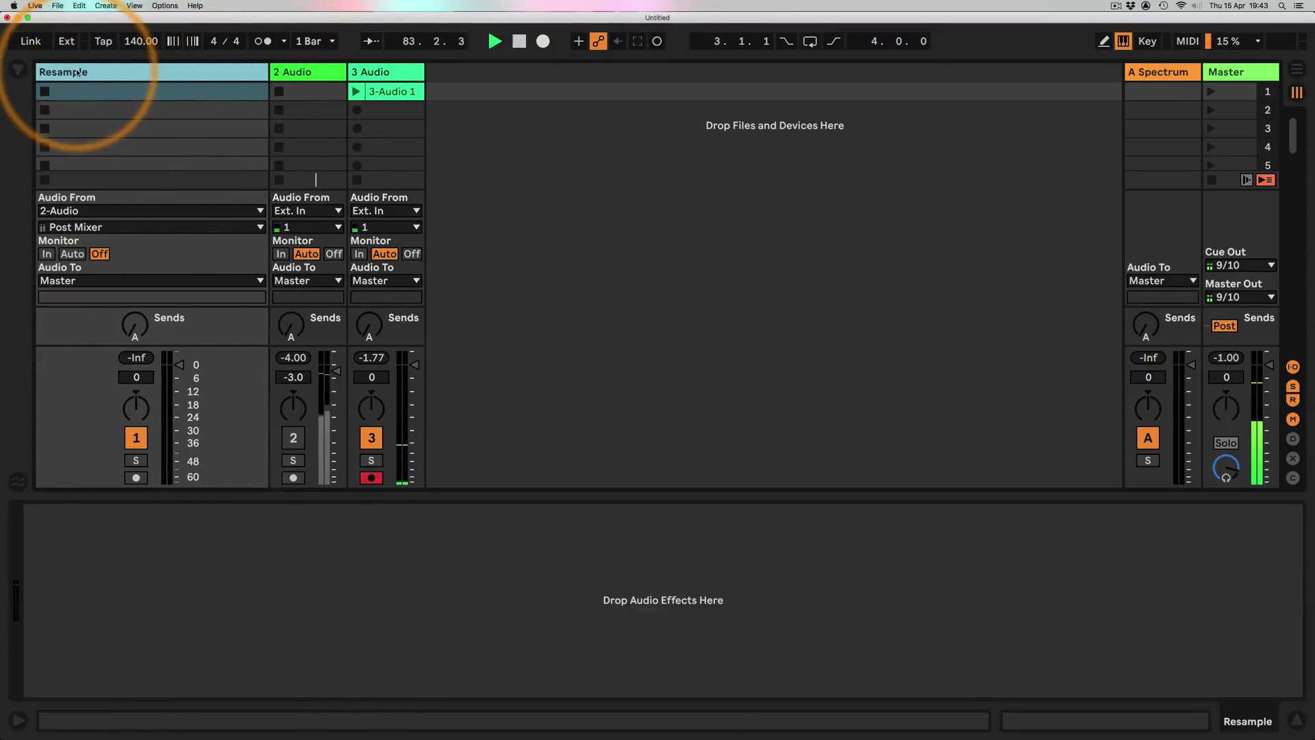
pyautogui.write('Hits')
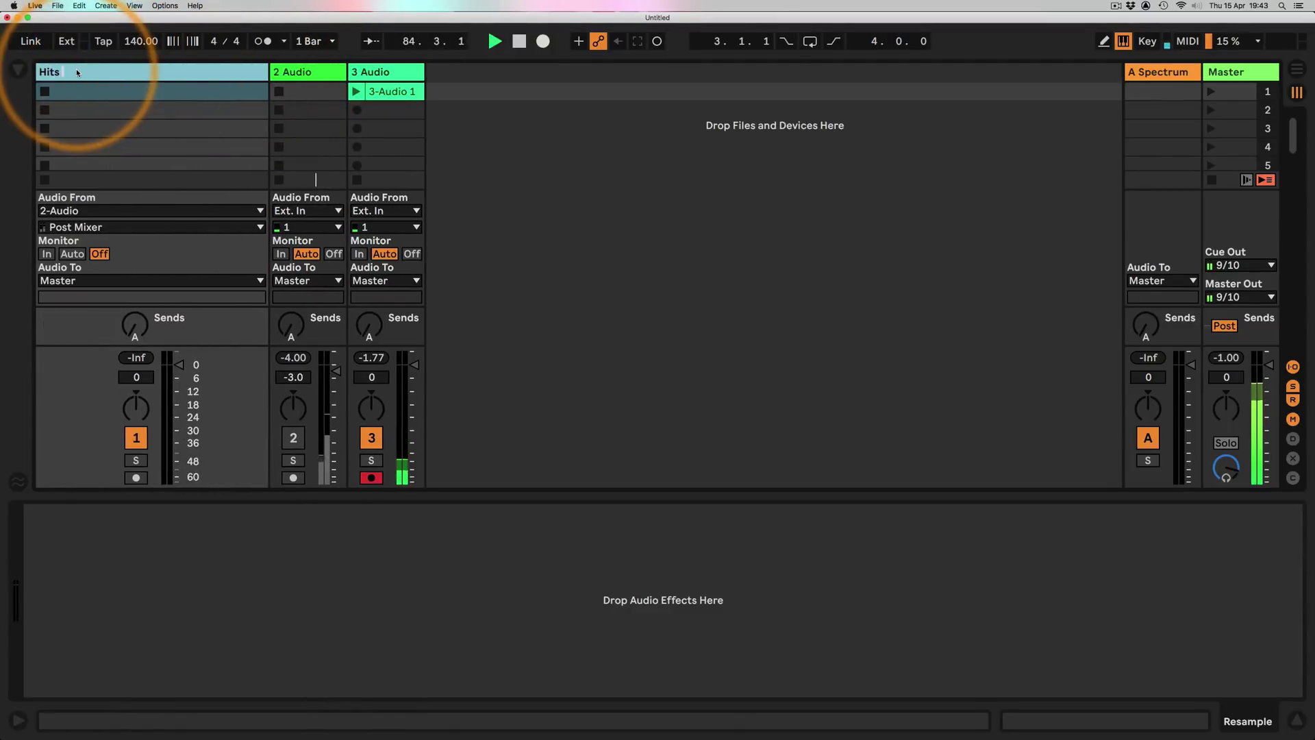
pyautogui.write(' From The Gong')
pyautogui.press('Return')
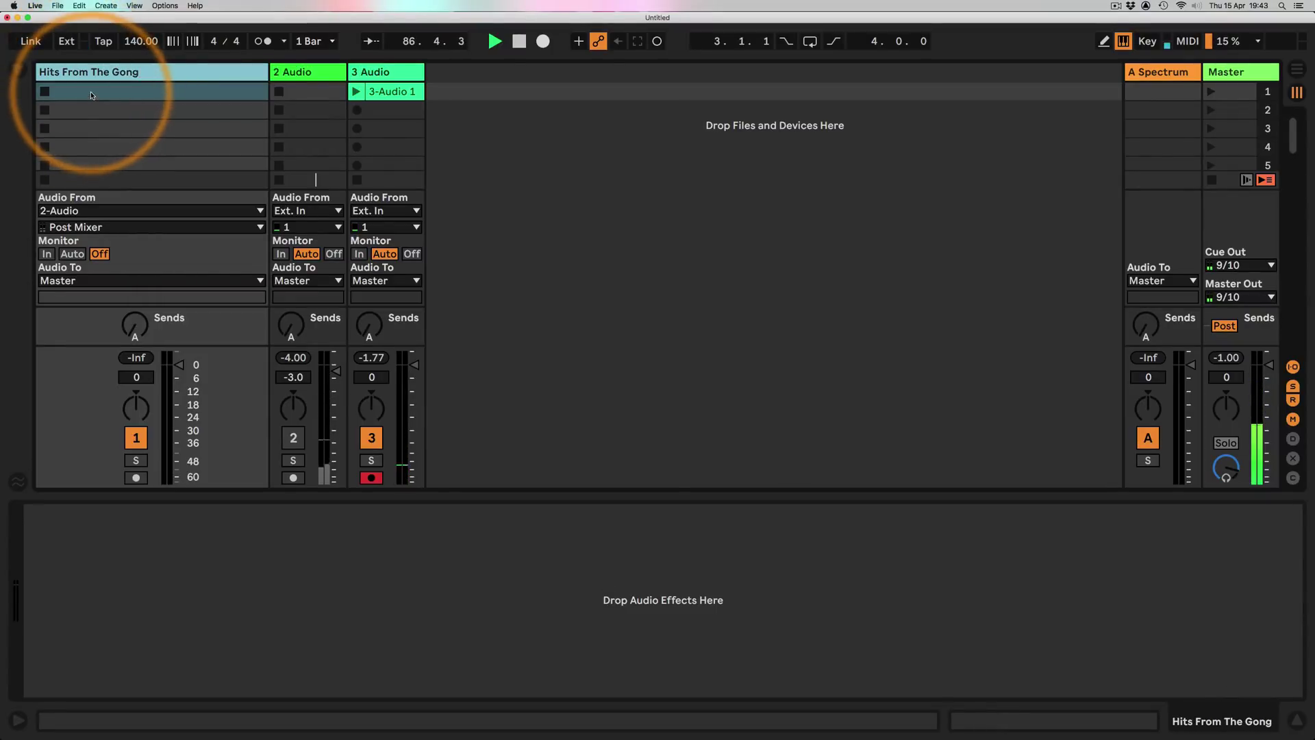
pyautogui.click(91, 95)
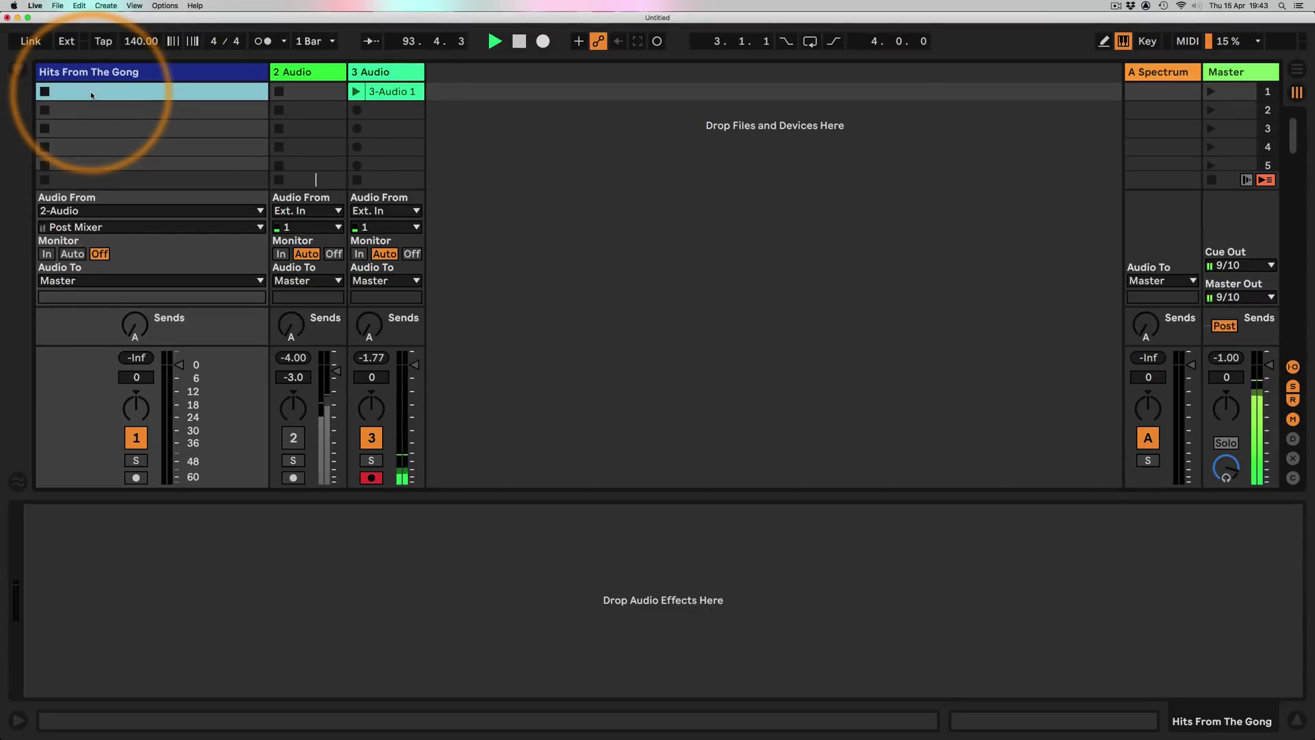
# - Hide the device view and delete scenes 21 through 128
pyautogui.click(1294, 720)
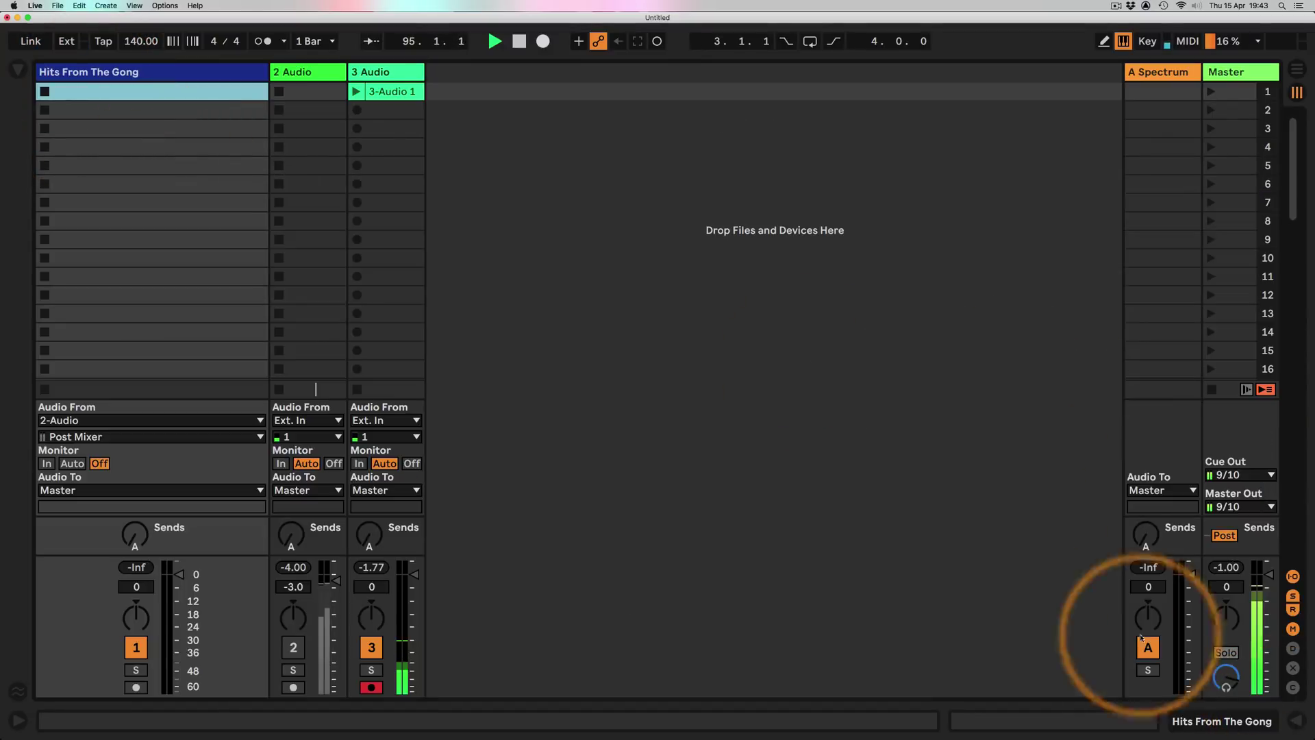
pyautogui.scroll(-6, 1225, 235)
pyautogui.scroll(-20, 1225, 236)
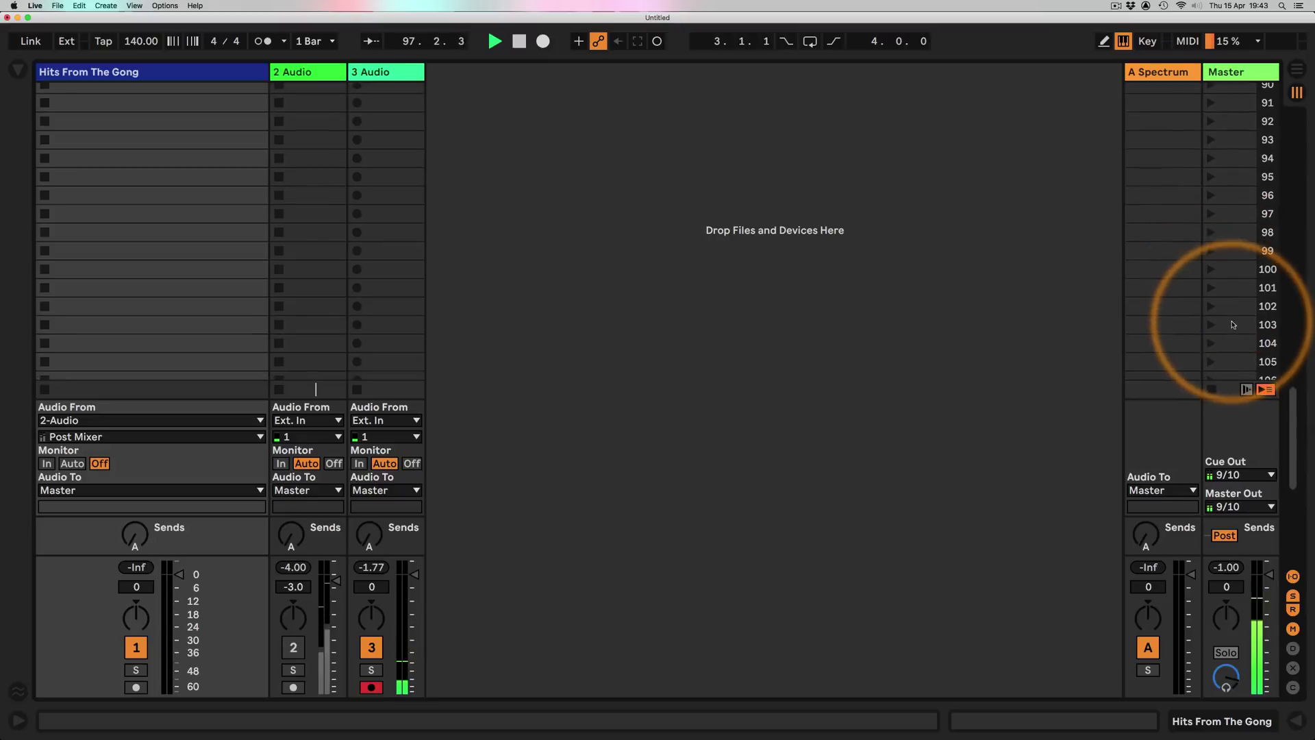
pyautogui.scroll(-7, 1233, 322)
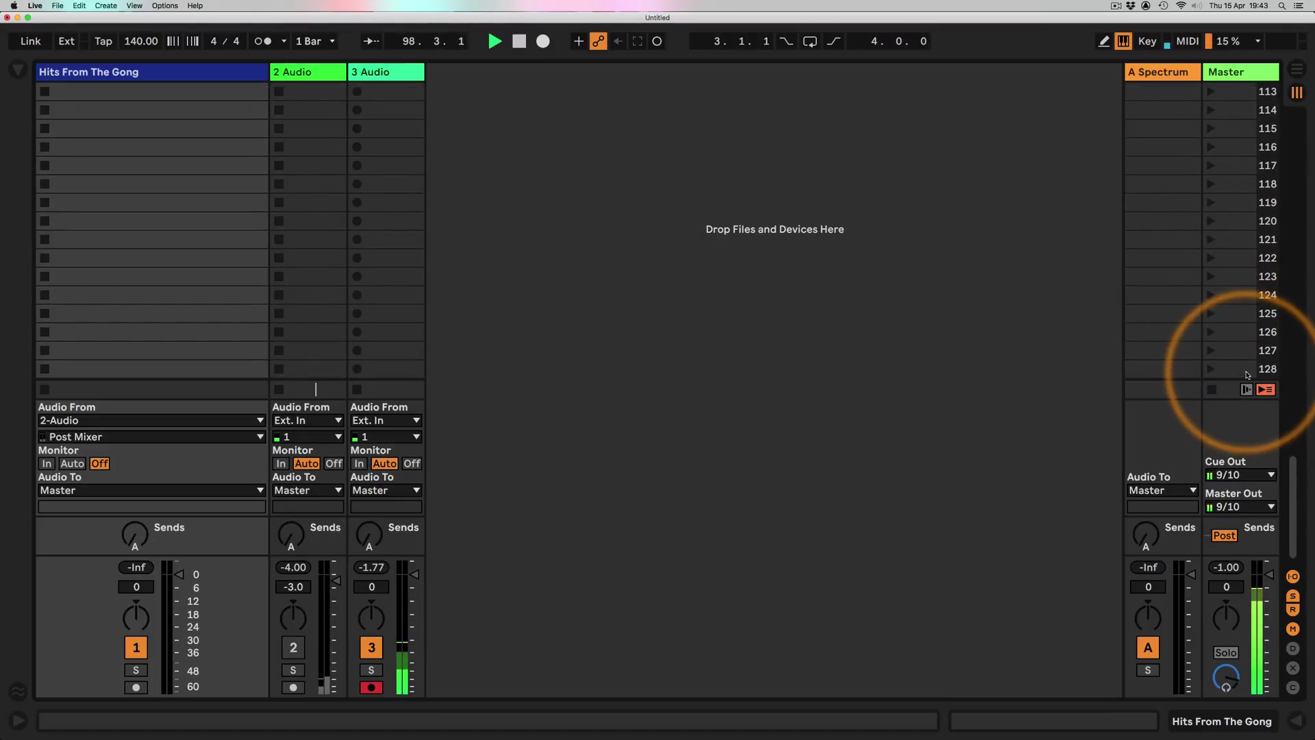
pyautogui.scroll(13, 1216, 293)
pyautogui.scroll(20, 1214, 291)
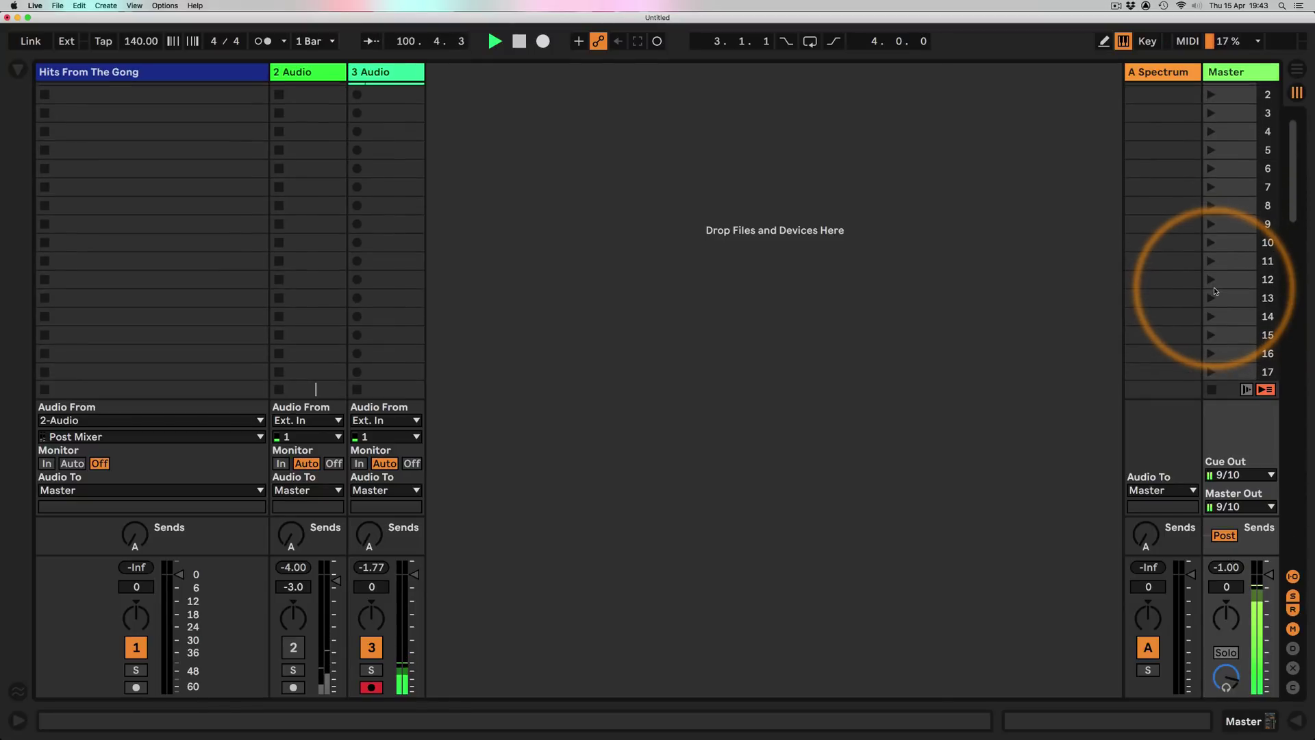
pyautogui.scroll(-4, 1215, 291)
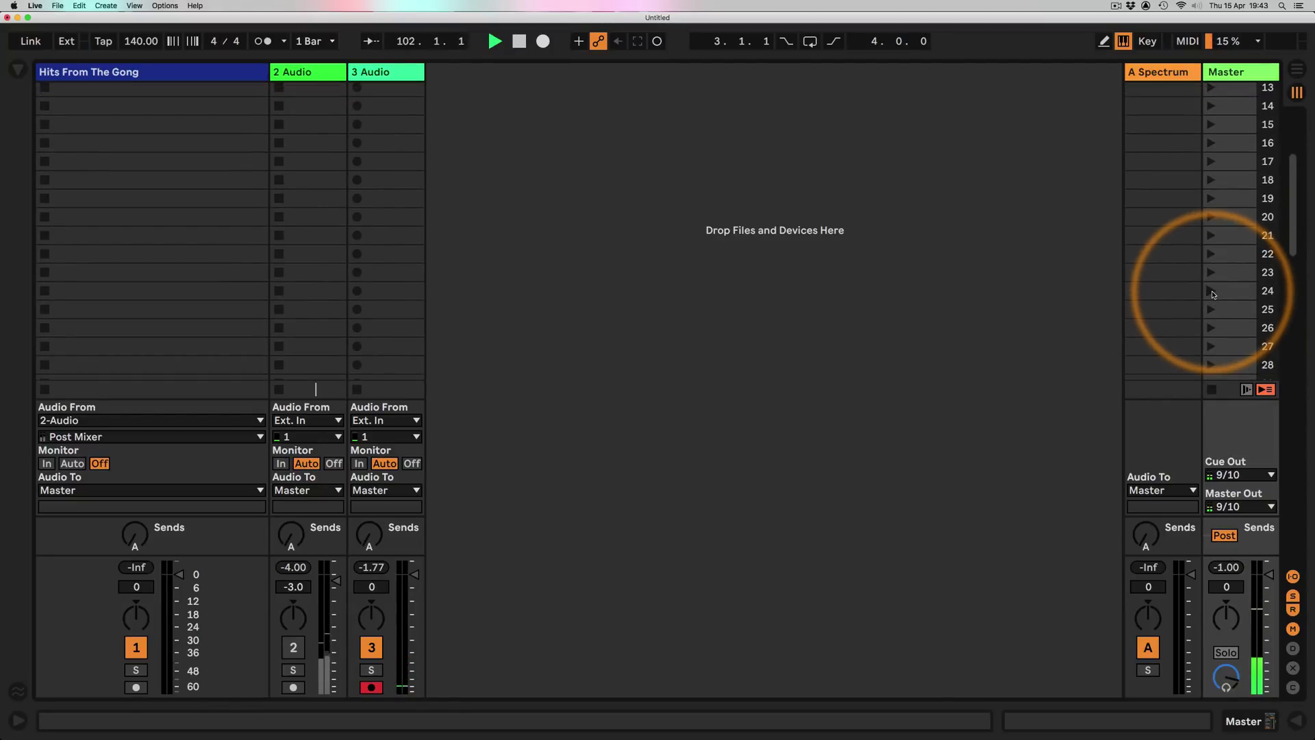
pyautogui.keyDown('shift'); pyautogui.click(1235, 238); pyautogui.keyUp('shift')
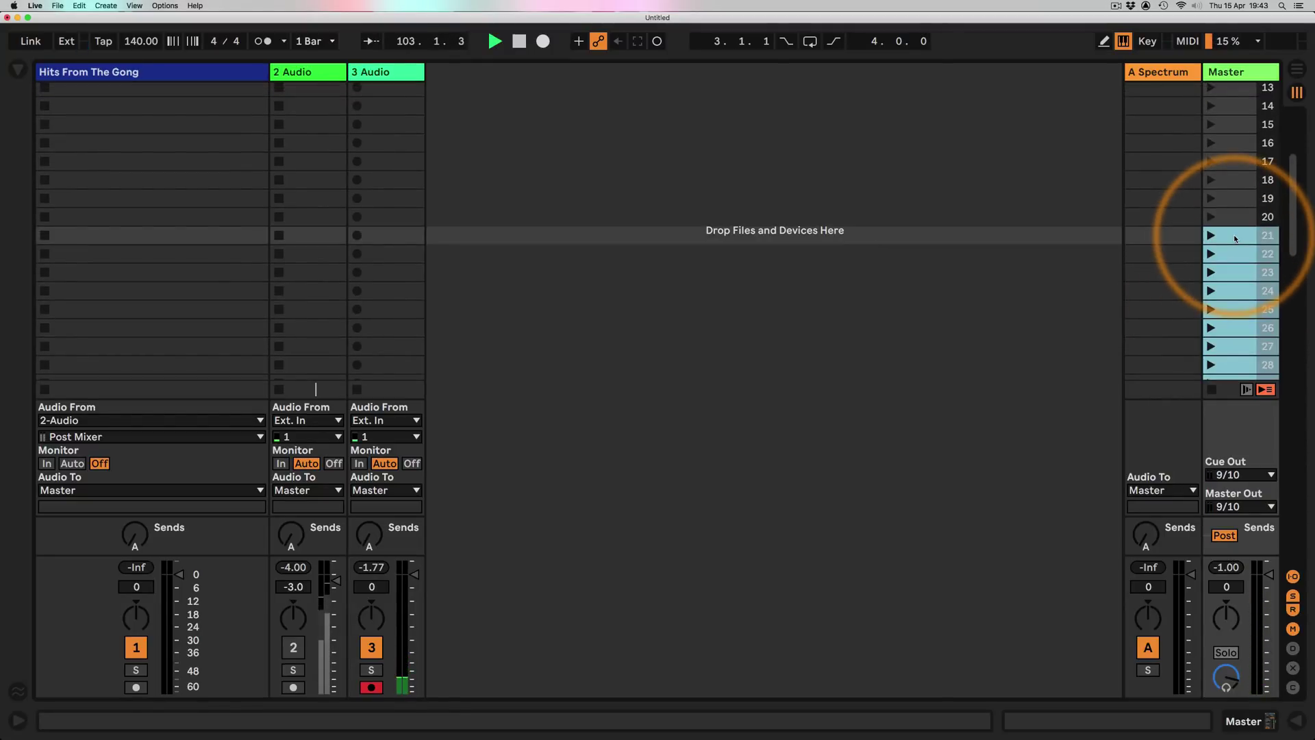
pyautogui.press('Delete')
pyautogui.scroll(2, 1206, 294)
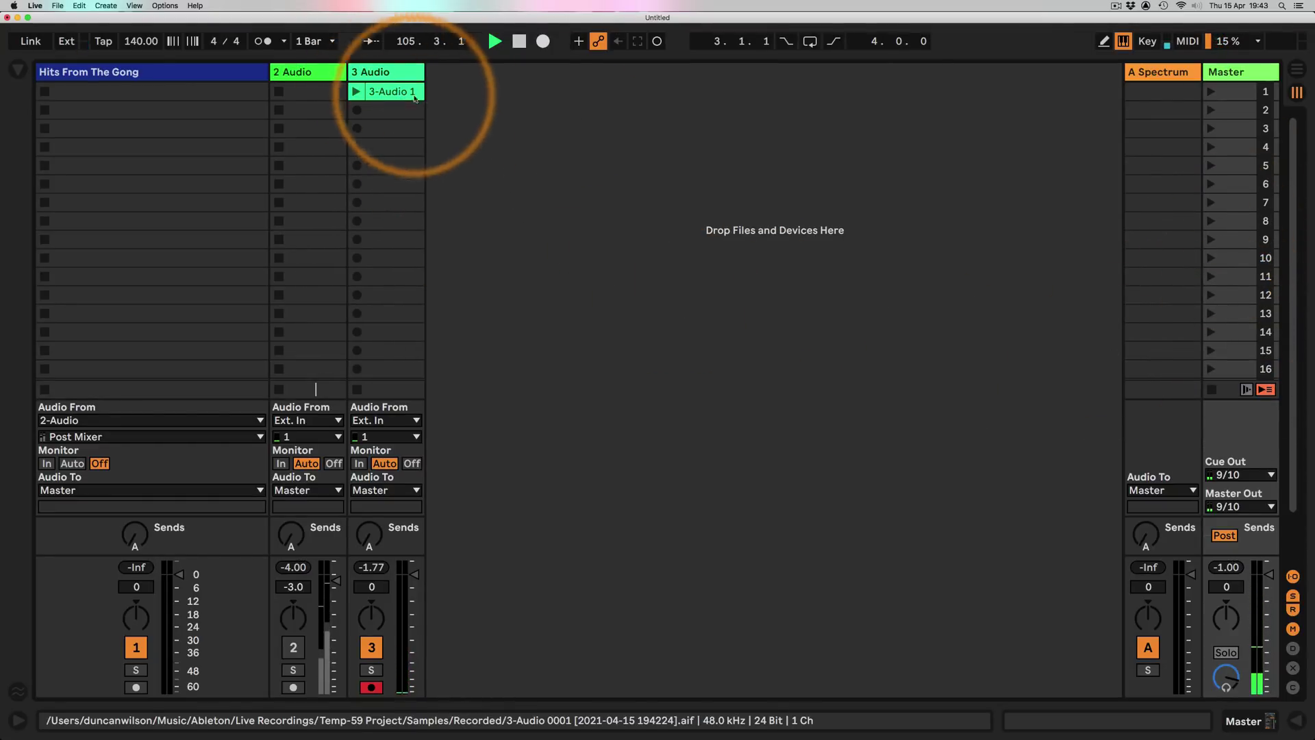
pyautogui.scroll(-2, 1237, 170)
pyautogui.scroll(2, 1236, 171)
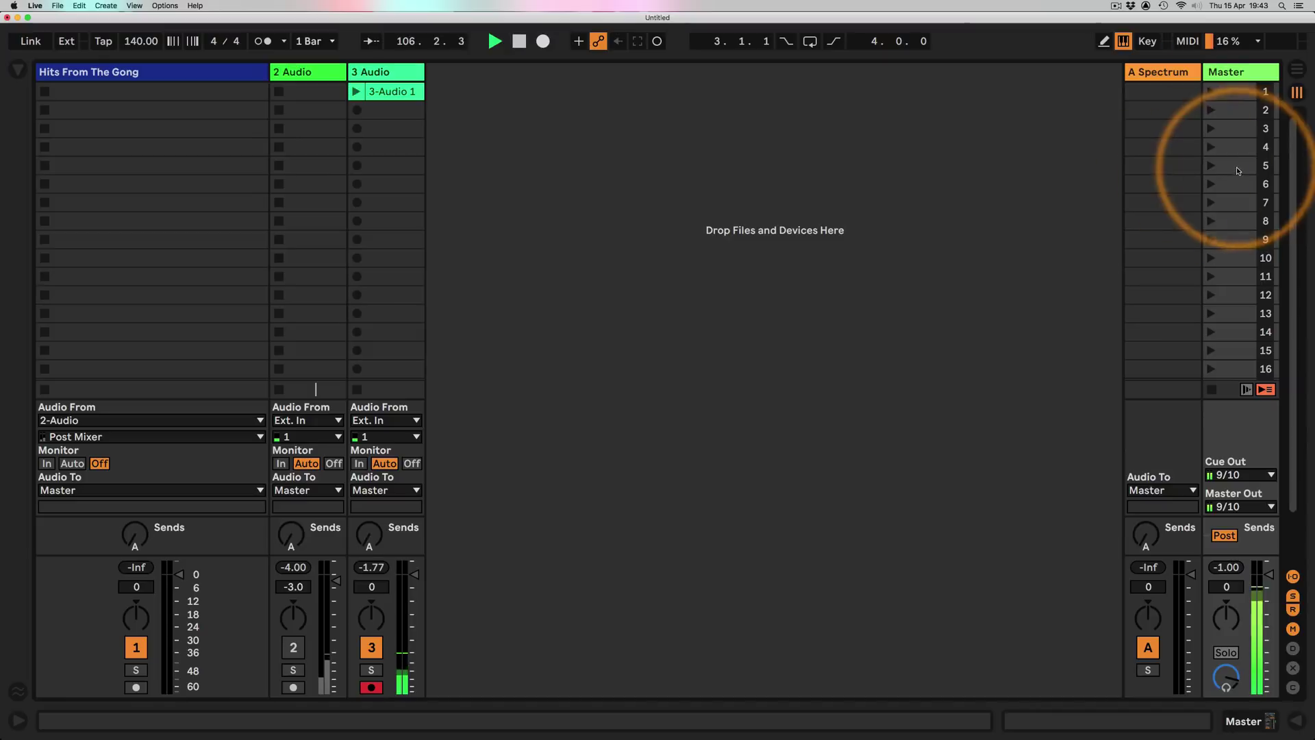
# - Duplicate the 3-Audio 1 clip repeatedly down the 3 Audio track through scene 23
pyautogui.click(396, 95)
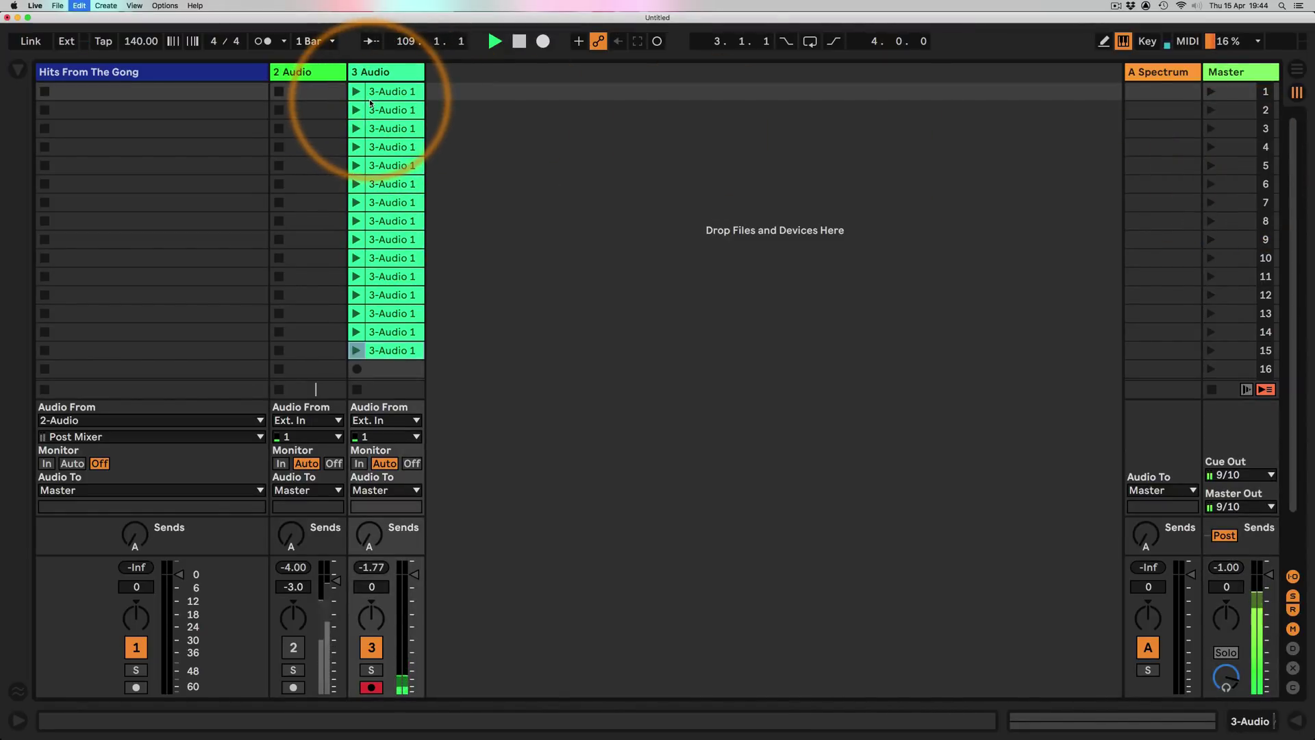
pyautogui.press('super+d')
pyautogui.press('super+d')
pyautogui.press('super+d')
pyautogui.press('super+d')
pyautogui.press('super+d')
pyautogui.press('super+d')
pyautogui.press('super+d')
pyautogui.press('super+d')
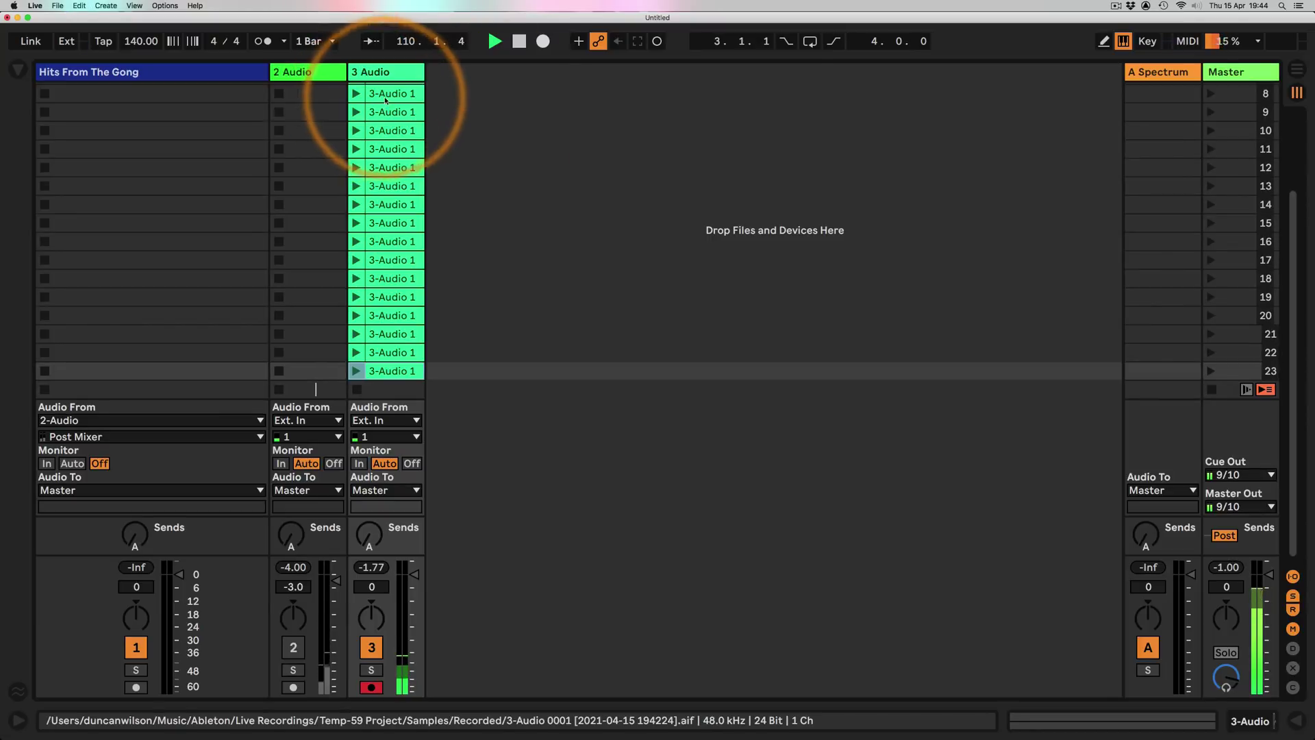
# - Delete scenes 21 through 23 so the set ends at scene 20
pyautogui.click(1226, 334)
pyautogui.keyDown('shift'); pyautogui.click(1227, 370); pyautogui.keyUp('shift')
pyautogui.press('Delete')
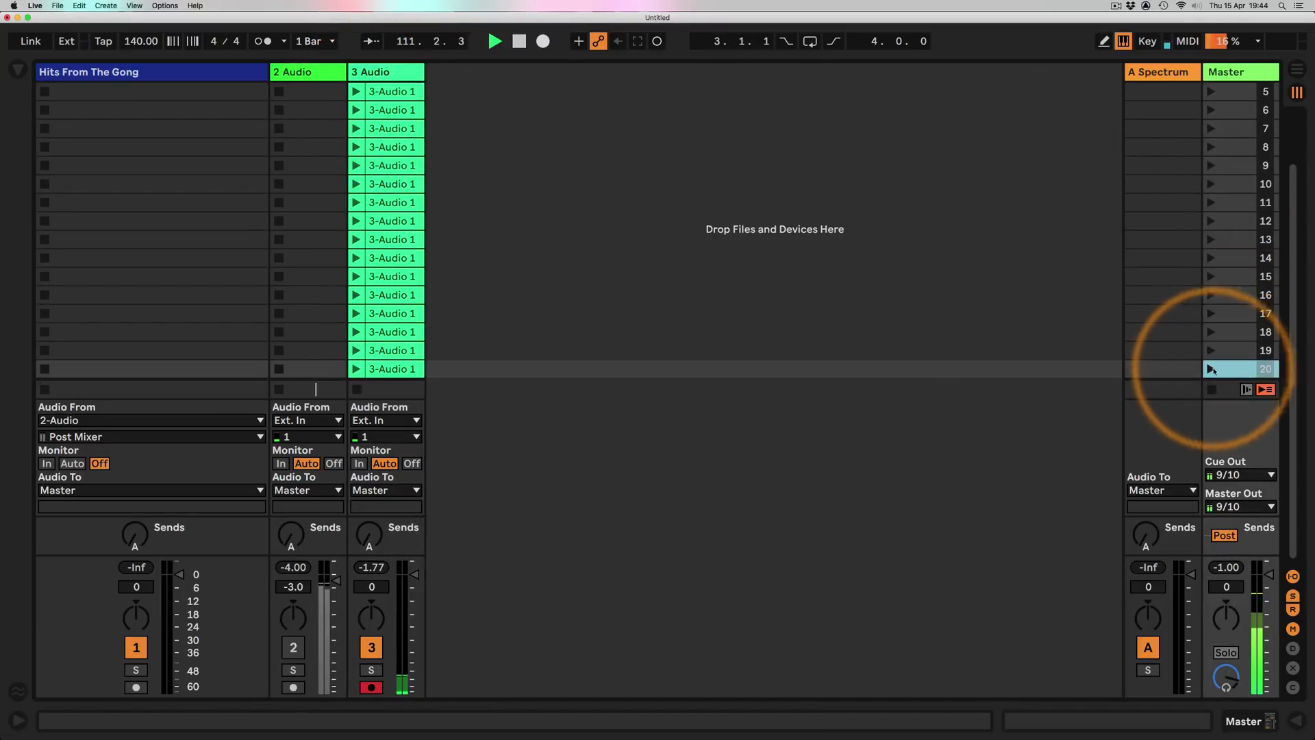
pyautogui.scroll(2, 389, 156)
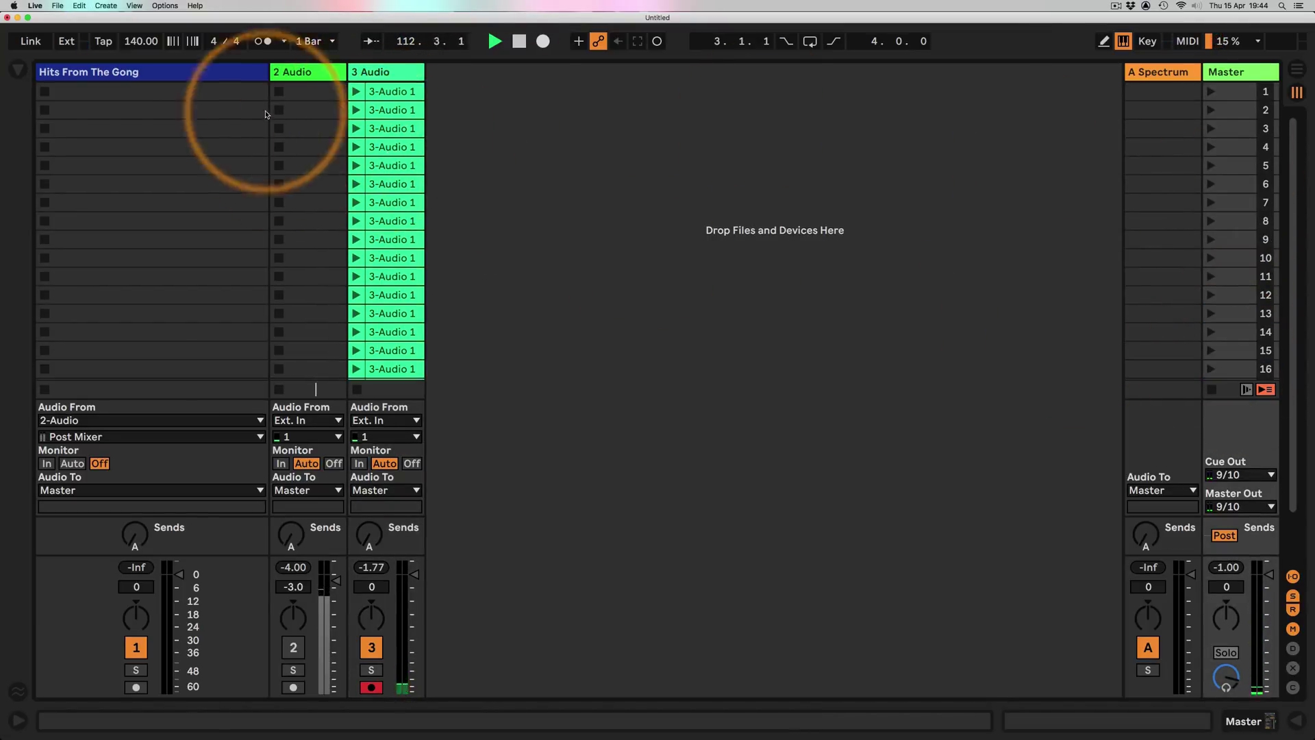
# - Set 2 Audio's monitoring to In and unmute it, keeping Hits From The Gong's input at Post Mixer and its monitoring Off
pyautogui.click(78, 436)
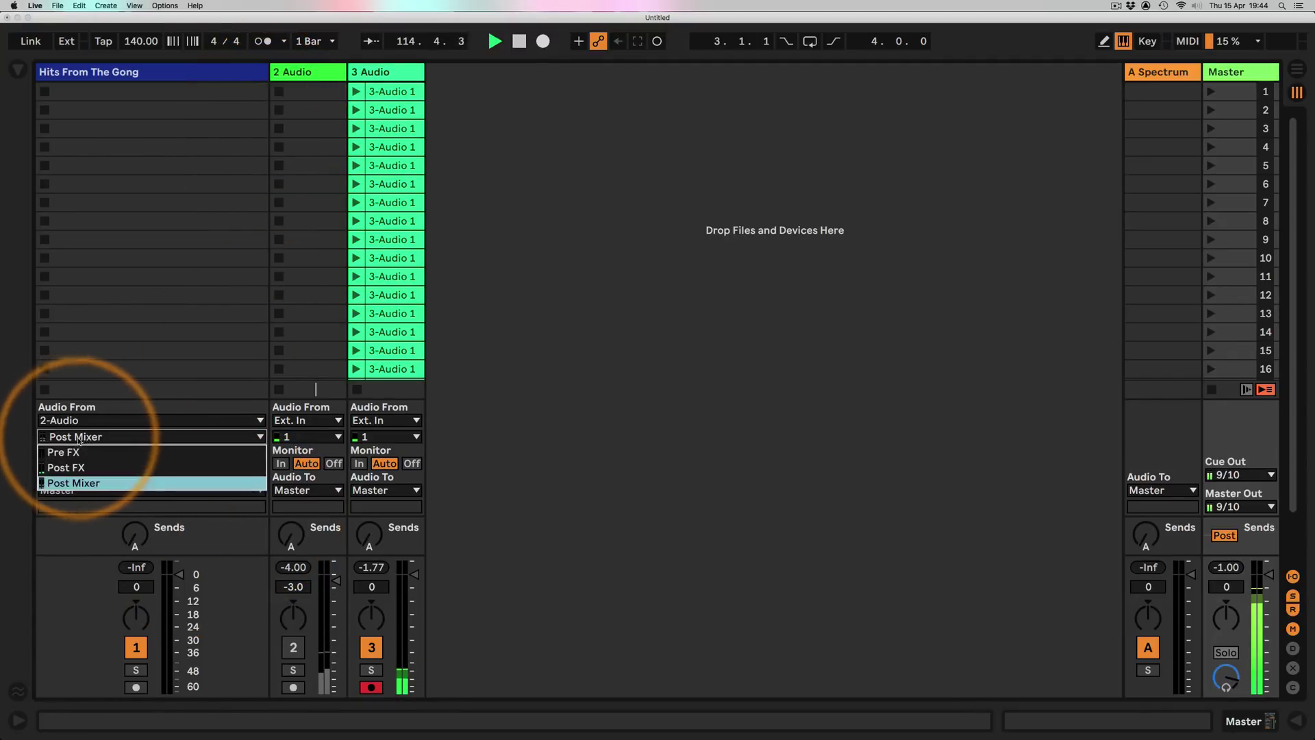
pyautogui.click(70, 484)
pyautogui.click(47, 464)
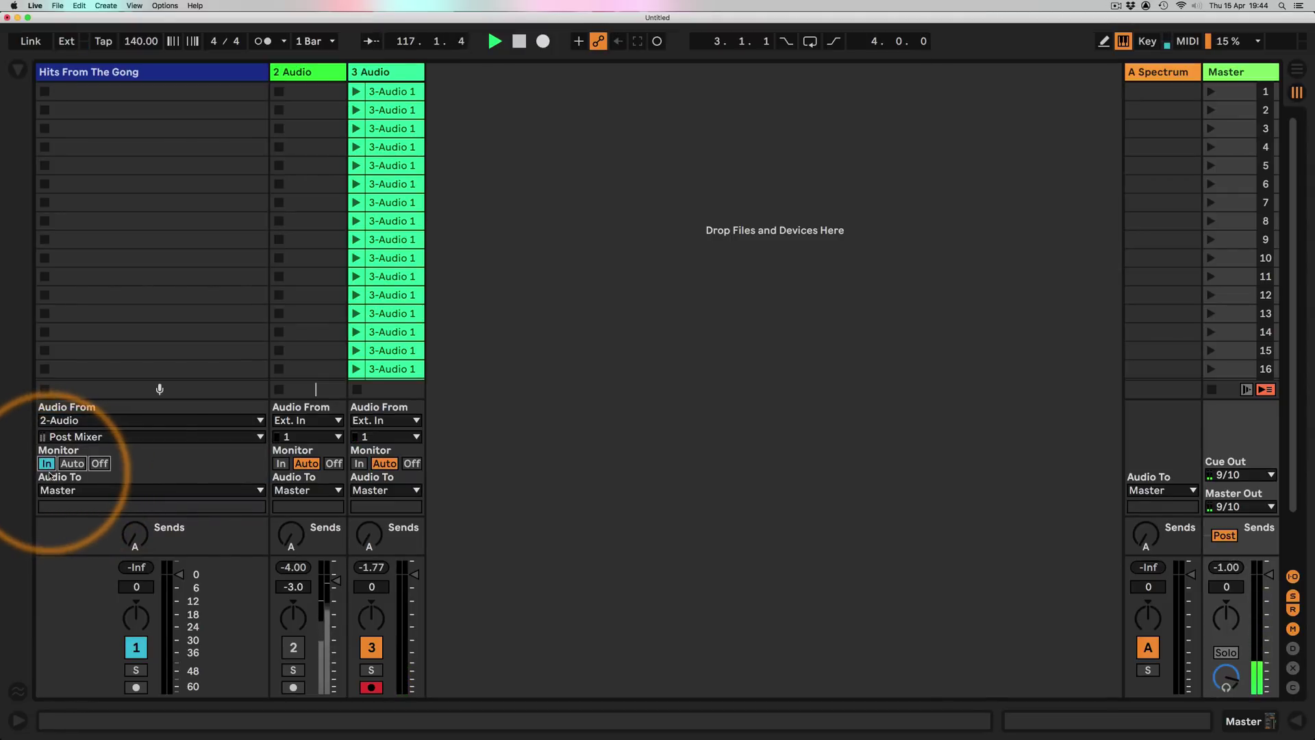
pyautogui.click(281, 464)
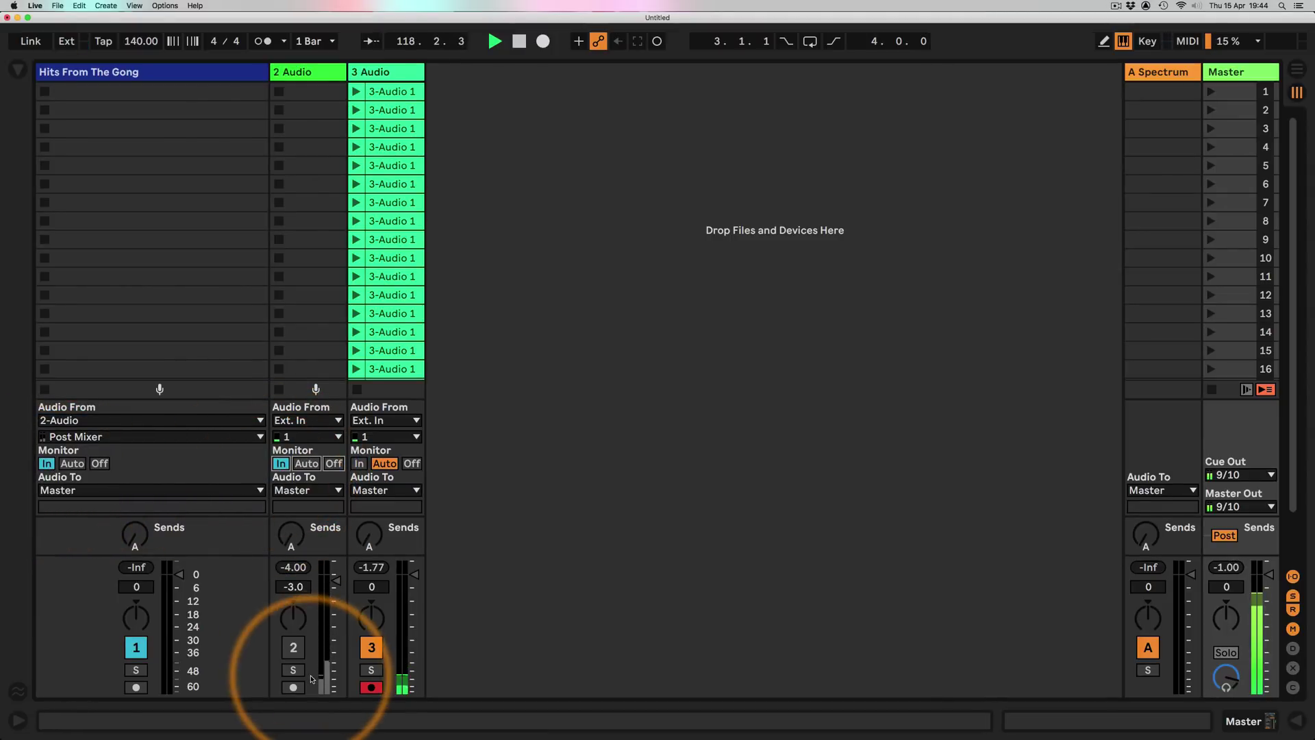
pyautogui.click(293, 648)
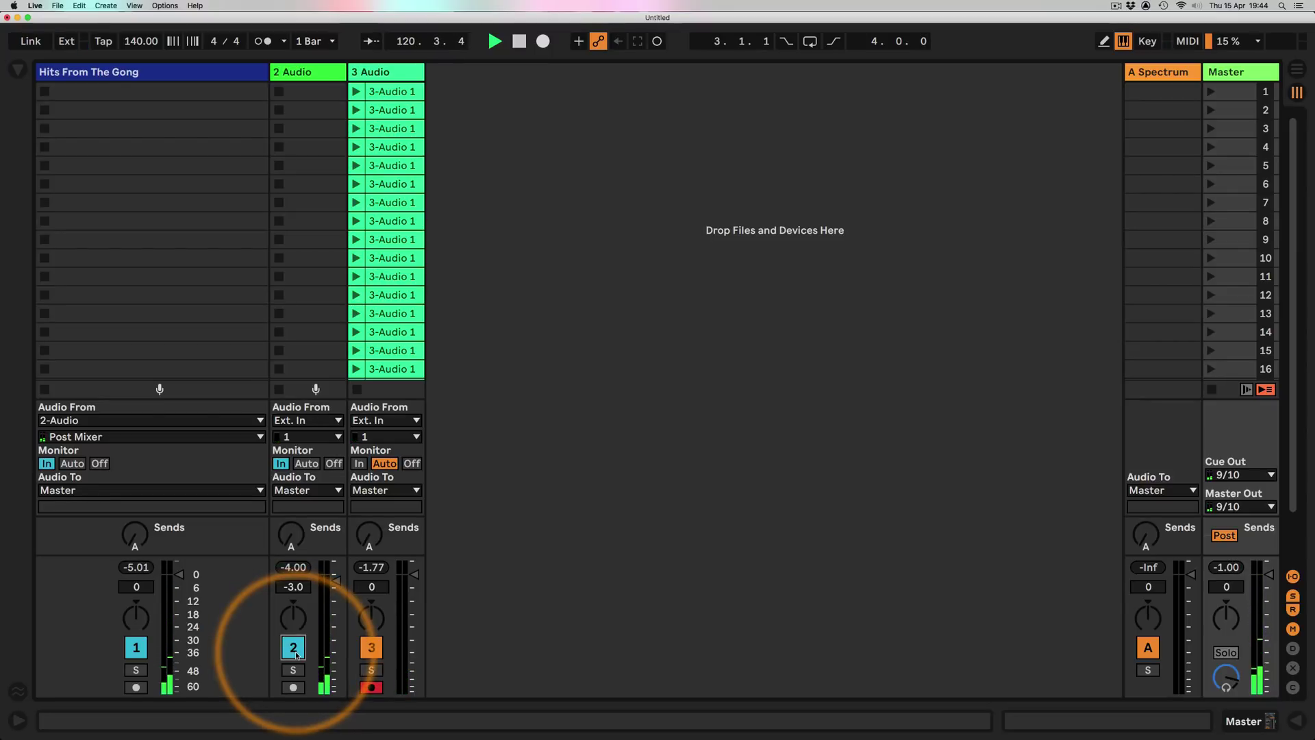
pyautogui.click(100, 463)
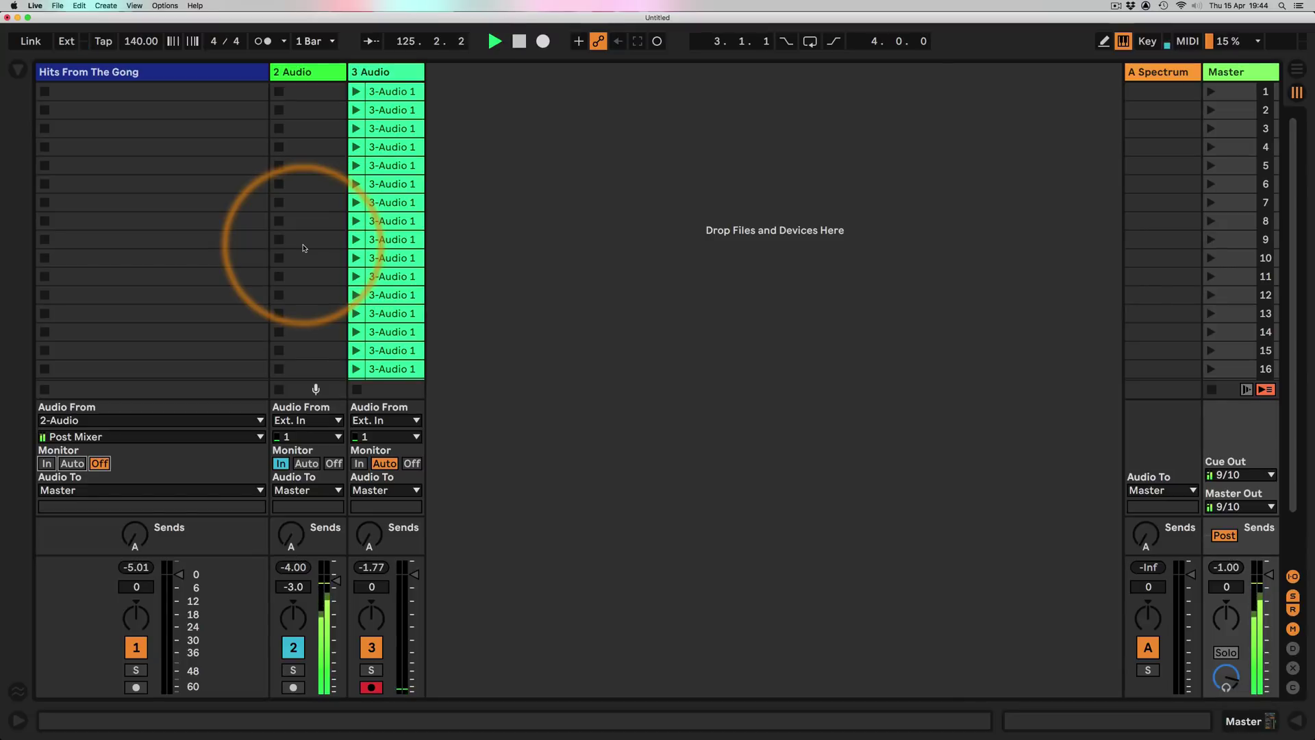
# - Set the second Corpus on 2 Audio to Bright 32%, Inharm 24% and Ratio 37%, and the third Corpus's Decay to 29.2 s
pyautogui.doubleClick(293, 72)
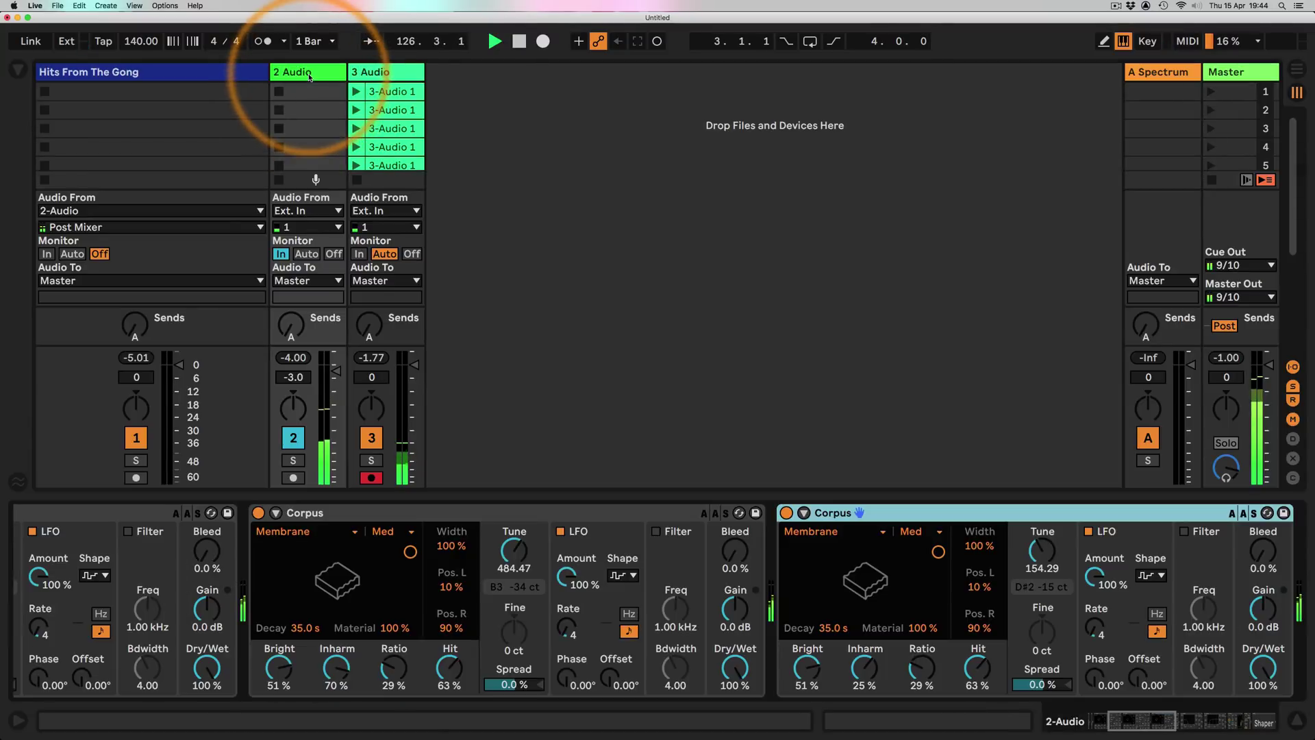
pyautogui.hscroll(2, 466, 609)
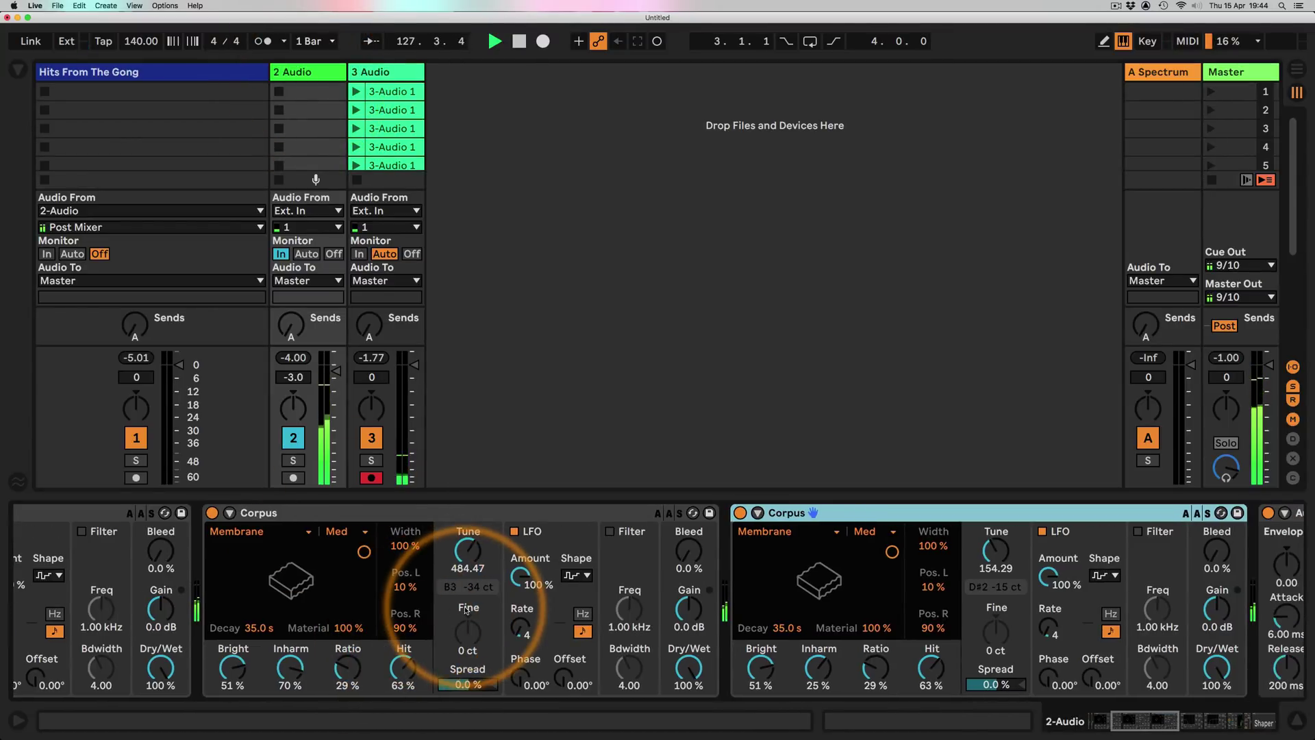
pyautogui.hscroll(2, 466, 608)
pyautogui.moveTo(298, 670); pyautogui.dragTo(180, 665)
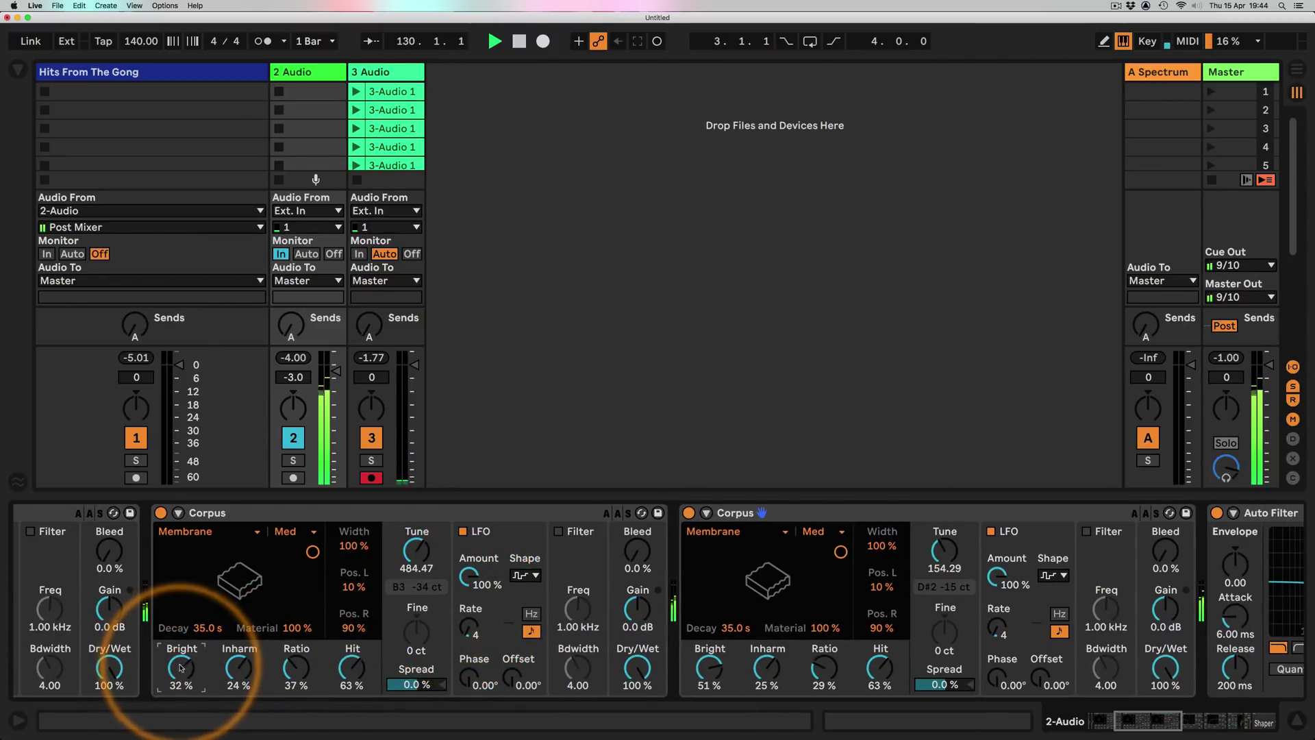
pyautogui.moveTo(840, 552); pyautogui.dragTo(838, 551)
pyautogui.hscroll(10, 792, 557)
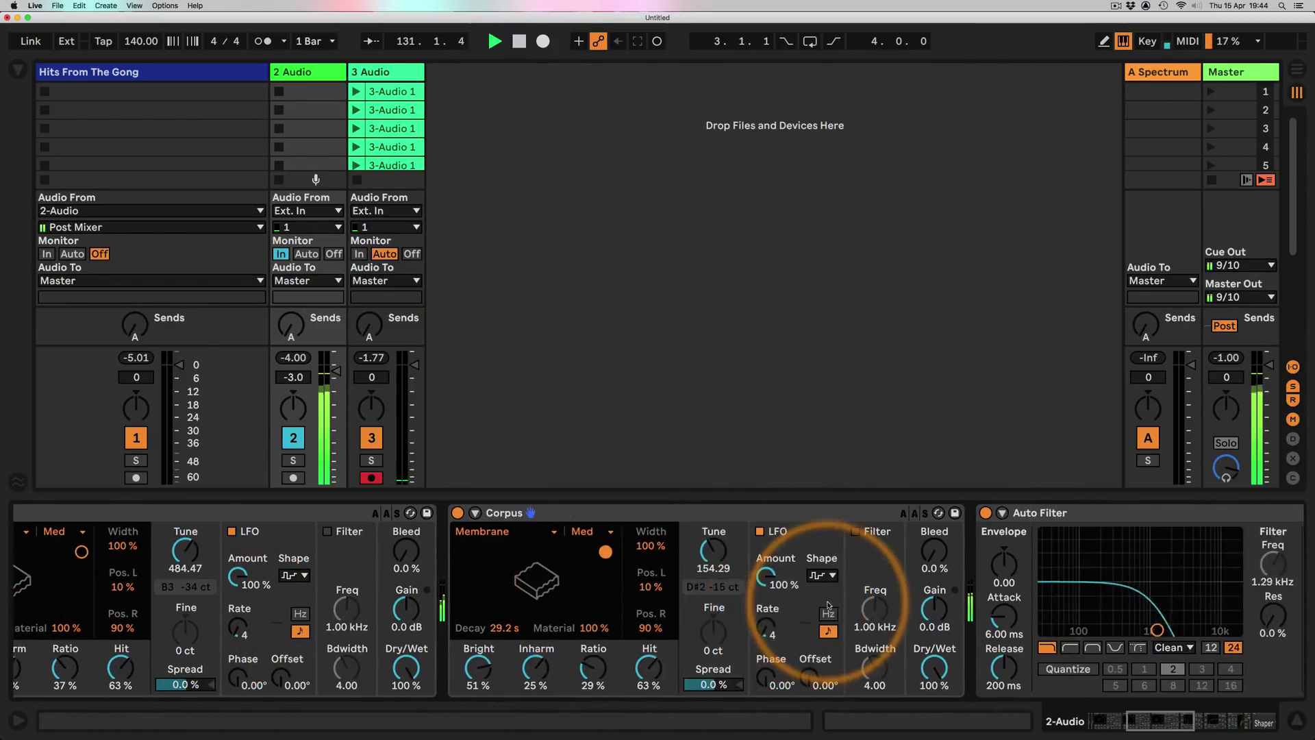
pyautogui.hscroll(20, 829, 605)
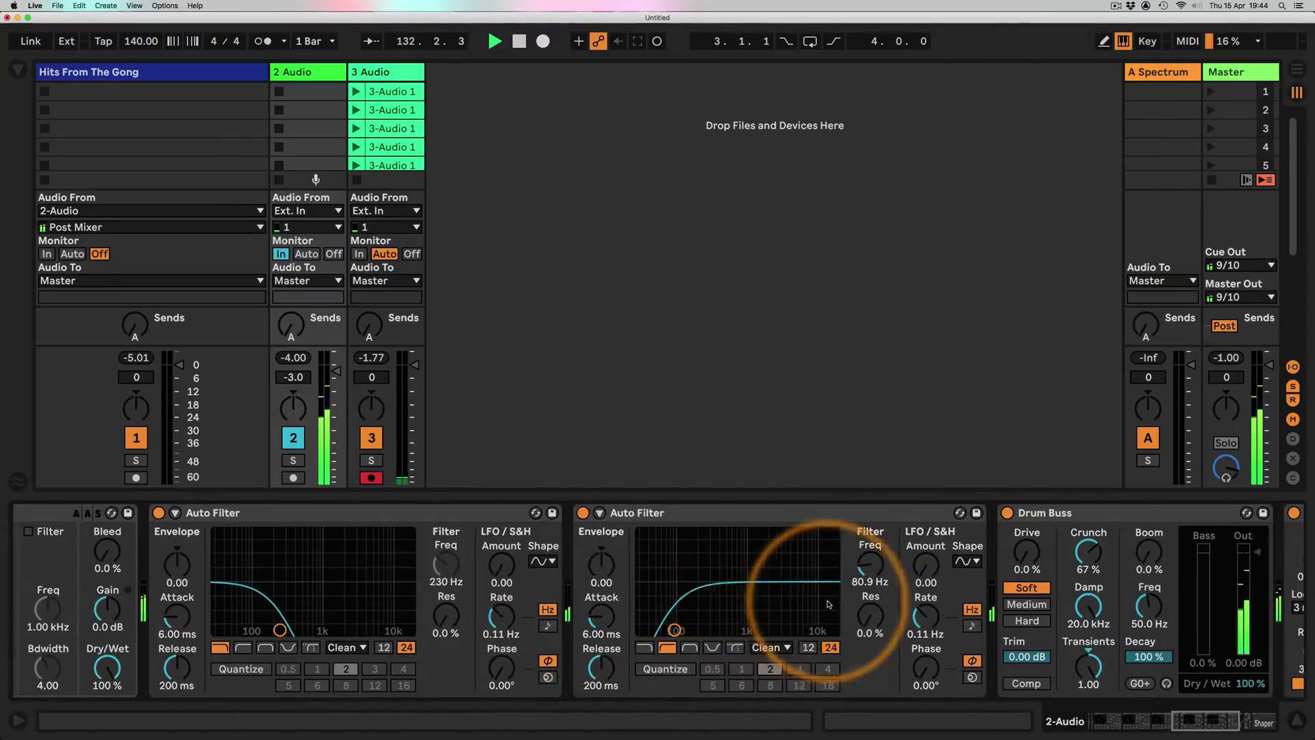
pyautogui.hscroll(-20, 827, 604)
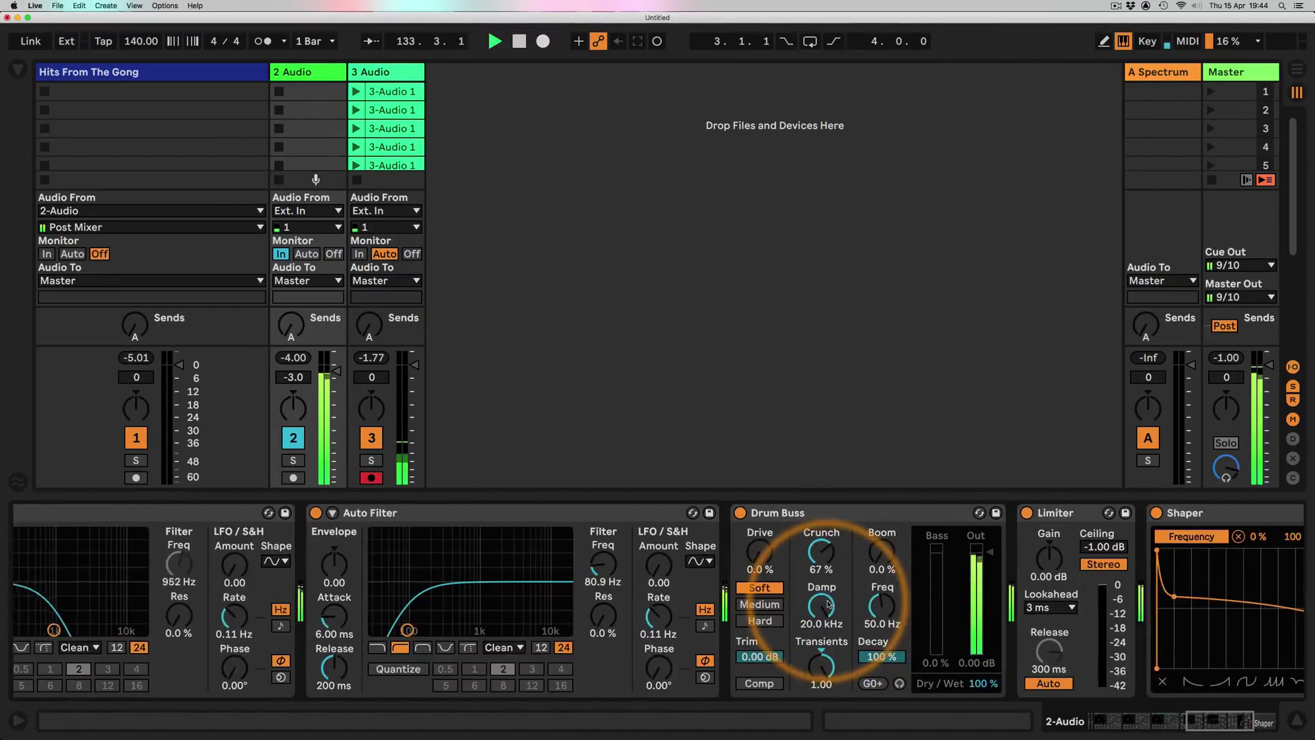
pyautogui.hscroll(-6, 828, 604)
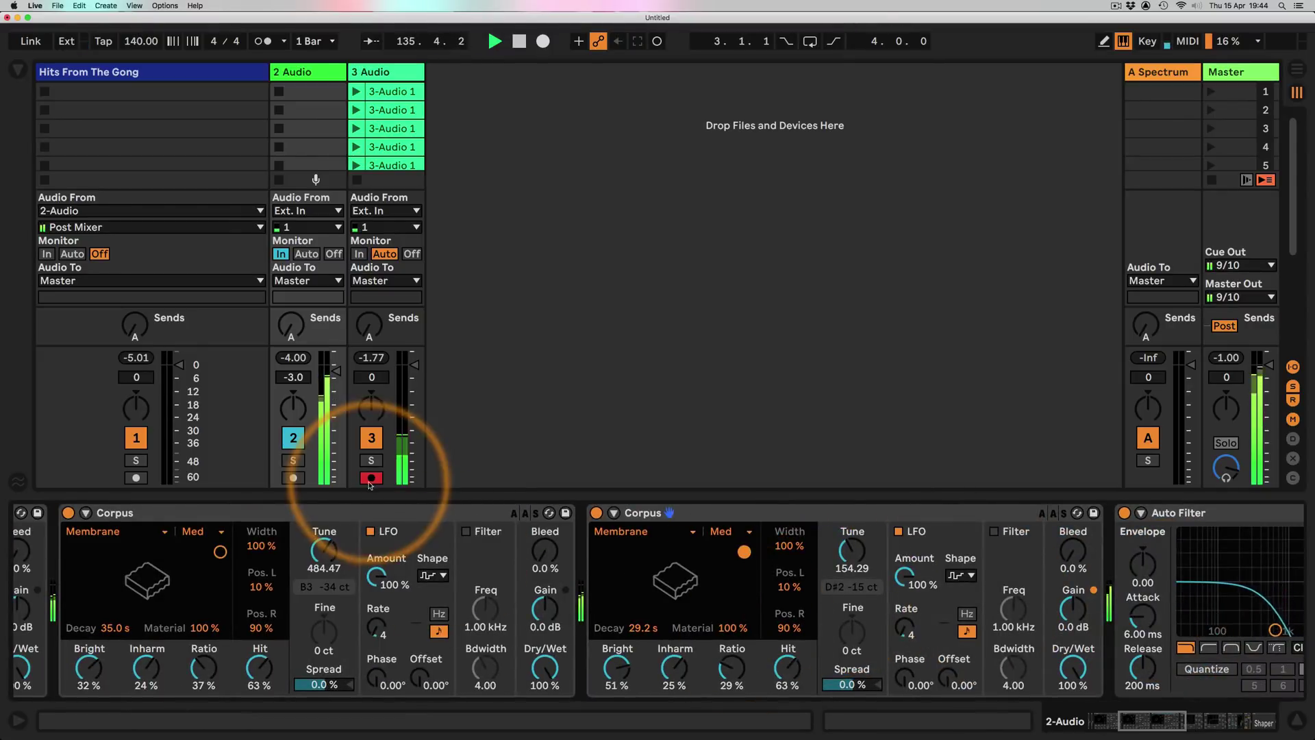
# - Arm Hits From The Gong with 3 Audio's monitoring set to In, and stop playback with 2 Audio unmuted
pyautogui.click(293, 437)
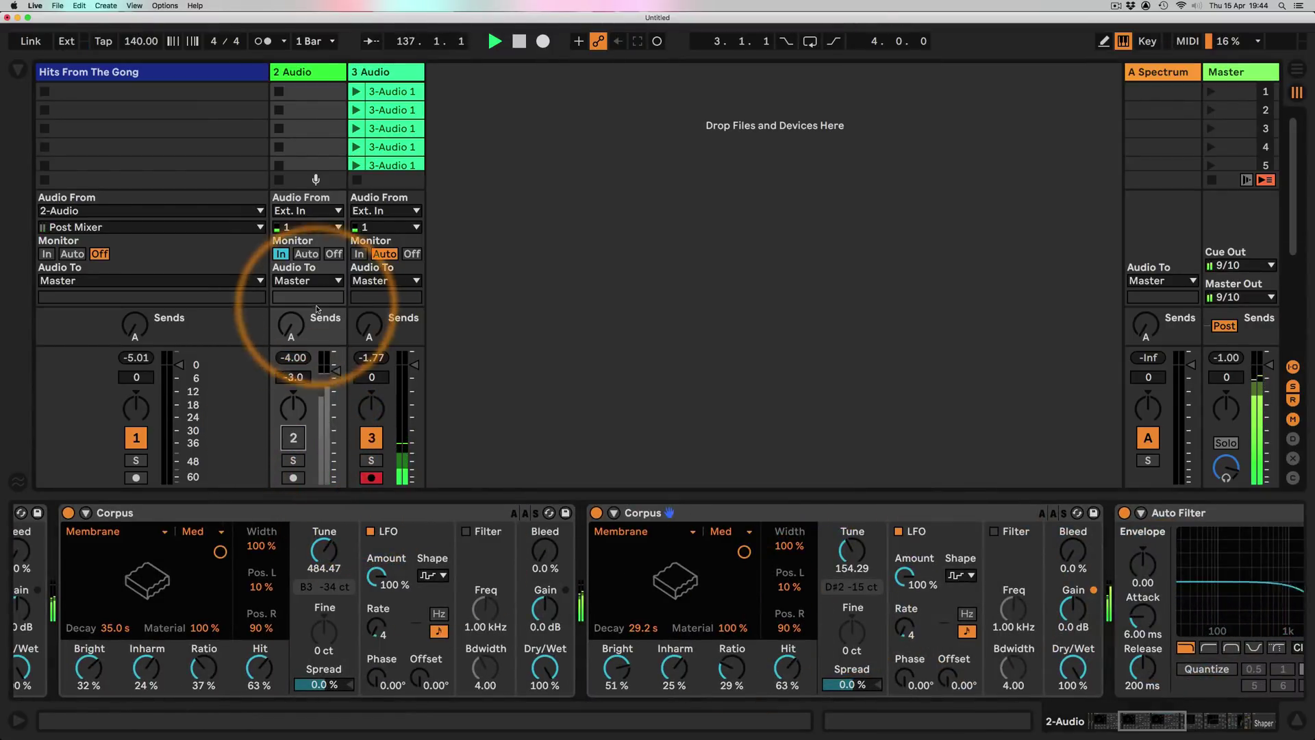
pyautogui.click(135, 478)
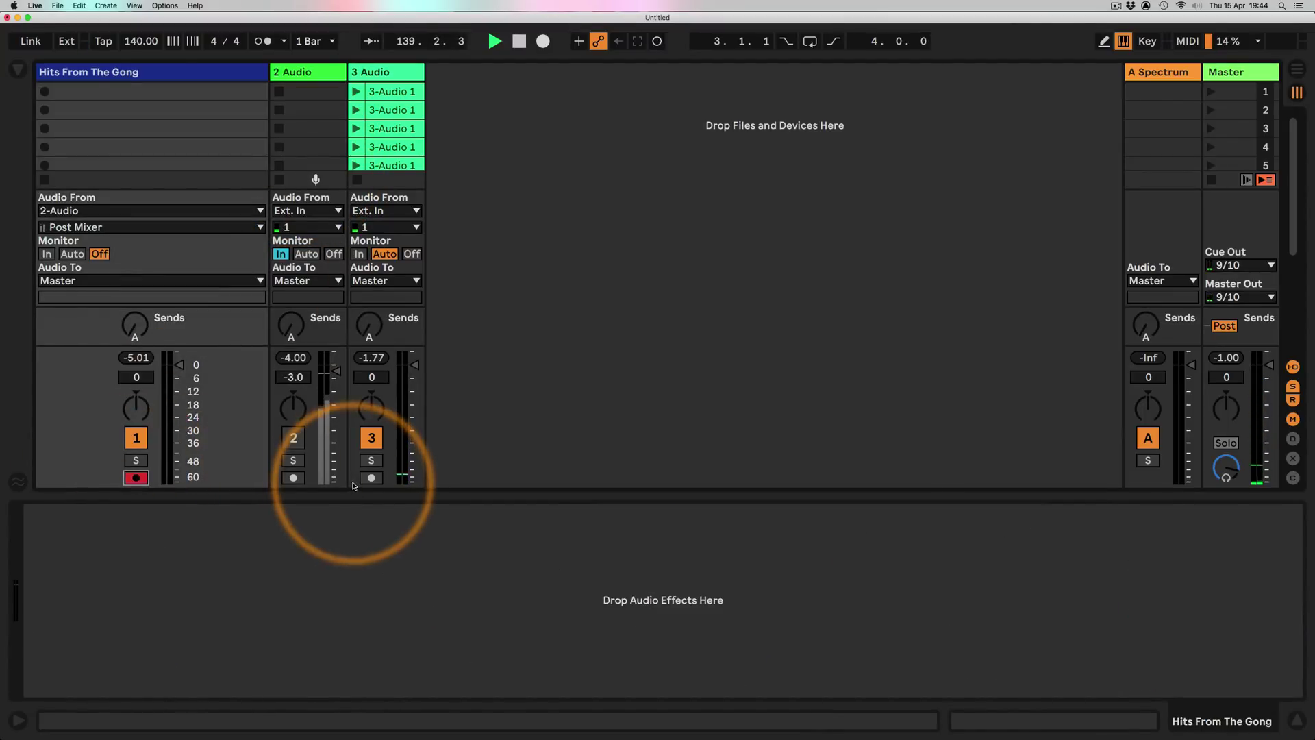
pyautogui.click(359, 254)
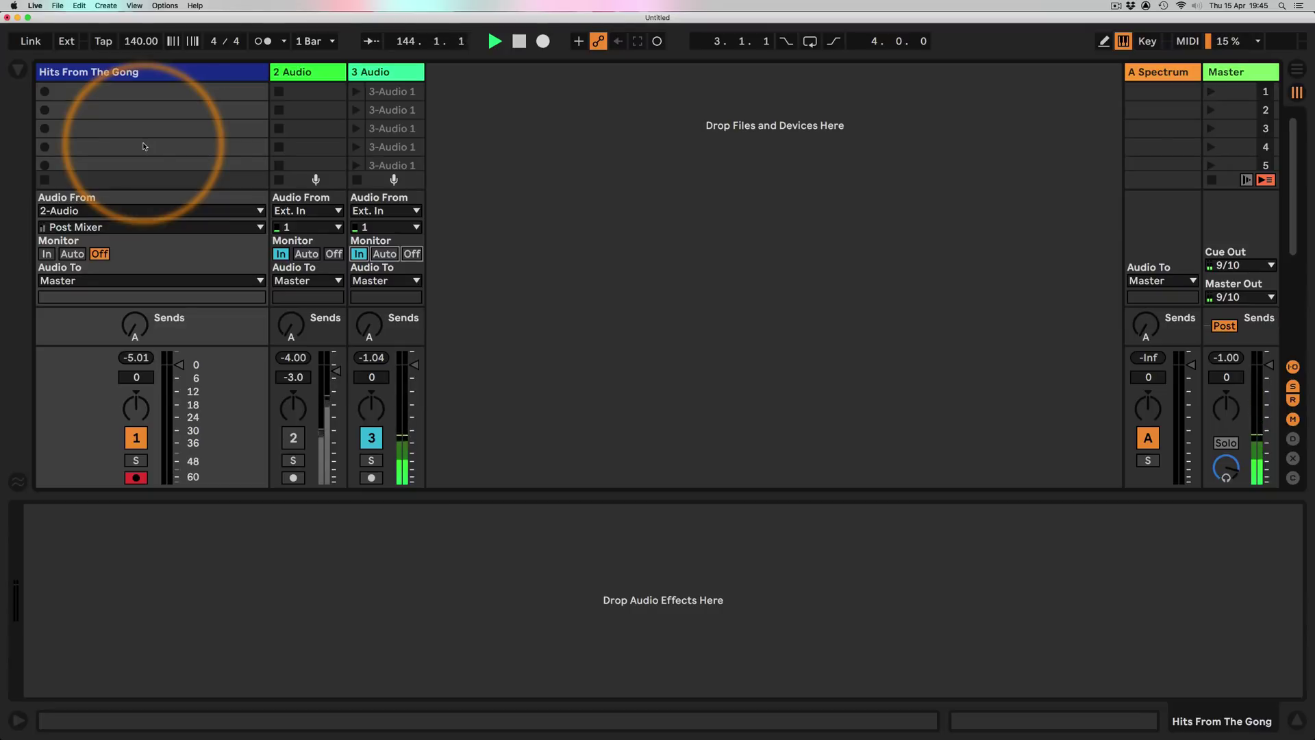
pyautogui.click(293, 439)
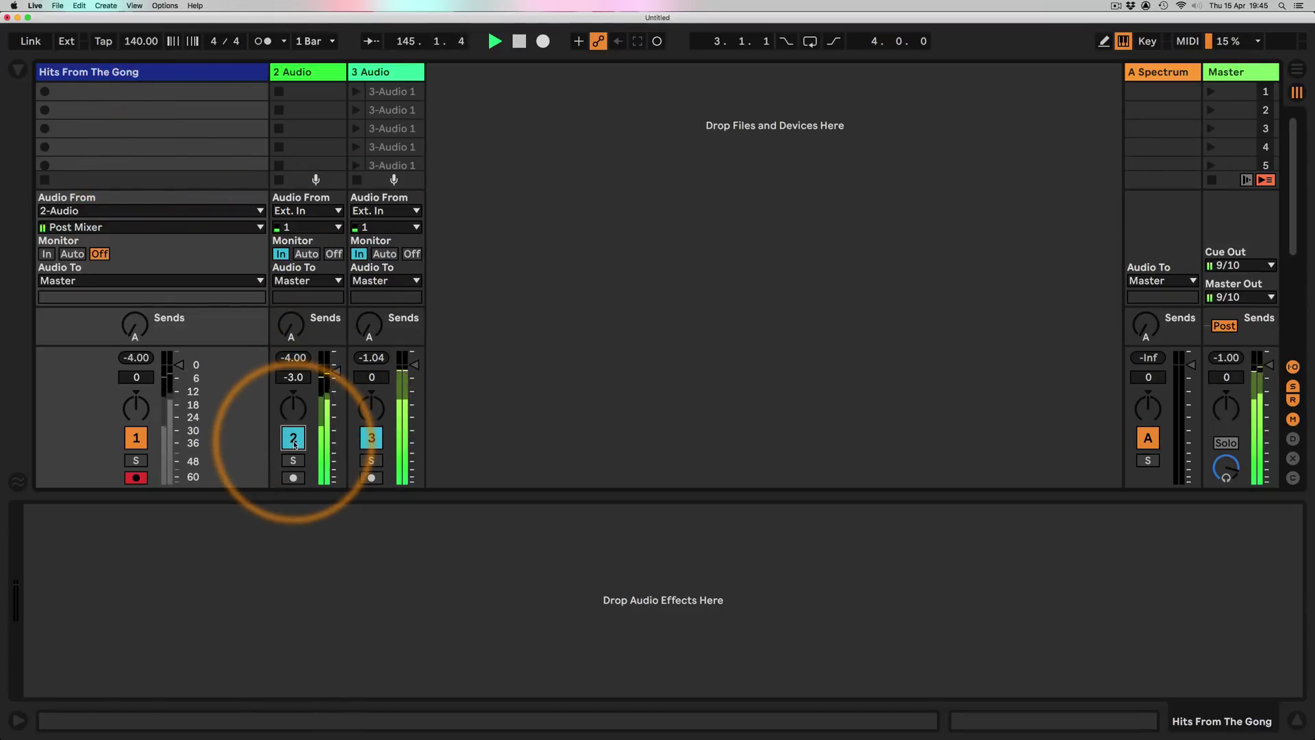
pyautogui.click(519, 41)
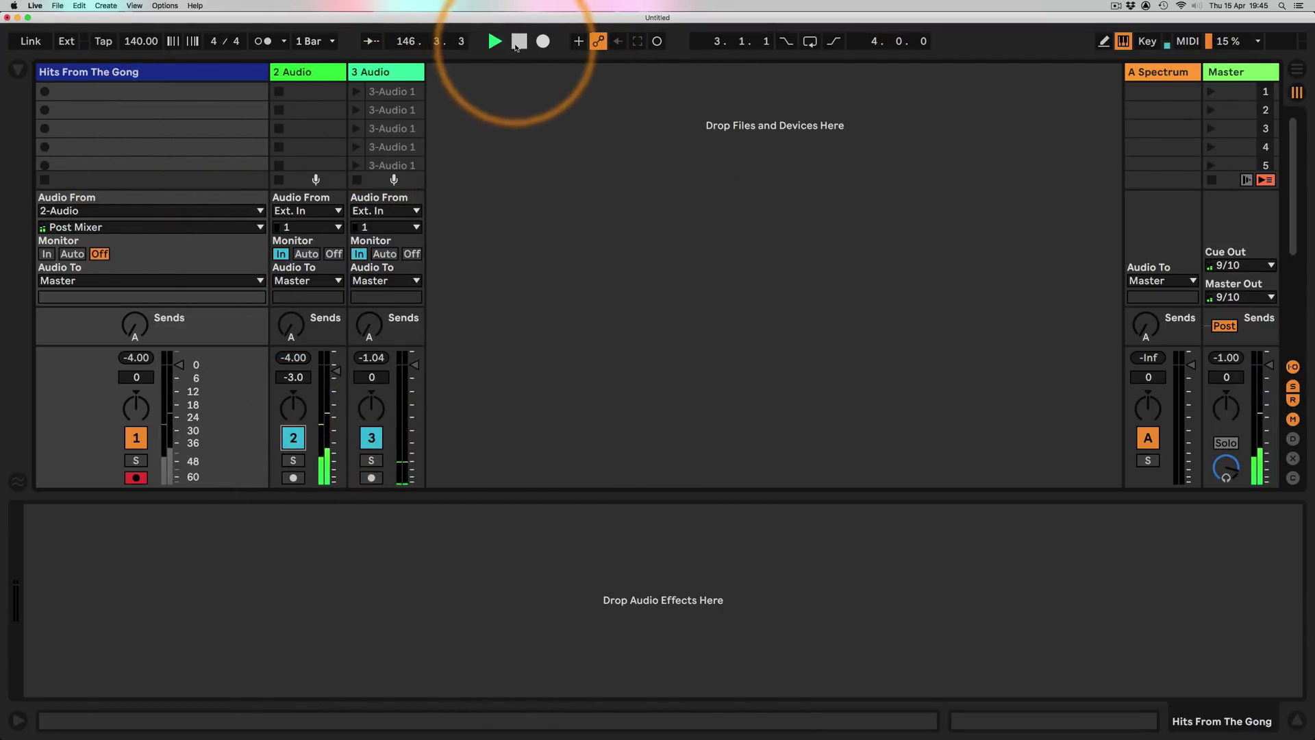
# - Mute 2 Audio and enable Follow Action on all 20 scenes
pyautogui.click(294, 437)
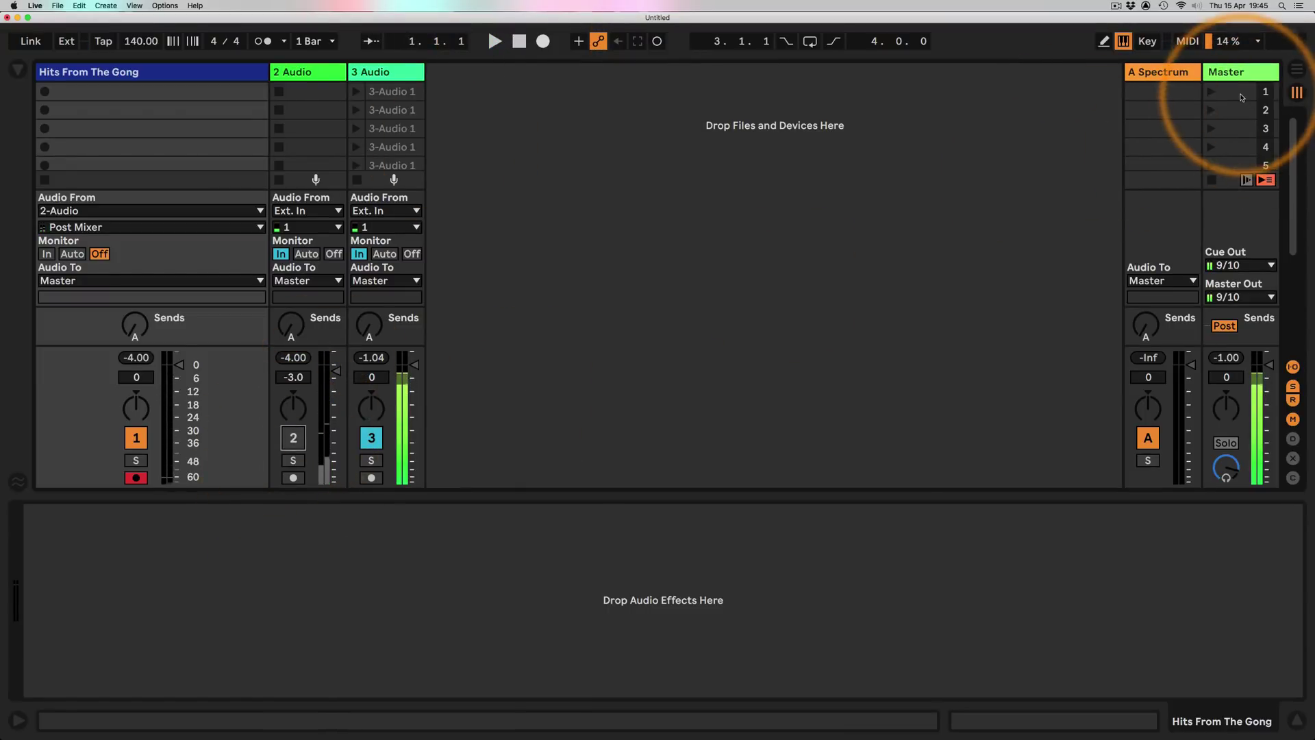
pyautogui.click(1241, 97)
pyautogui.scroll(-5, 1236, 96)
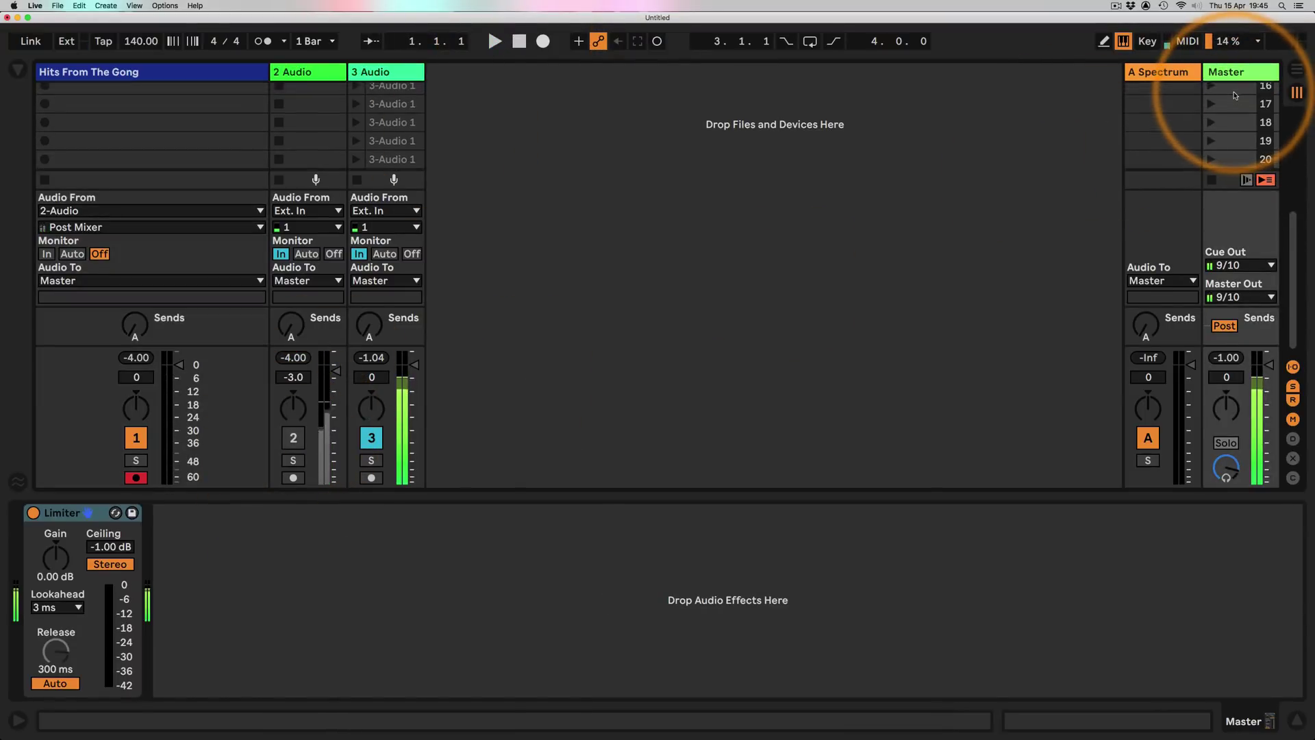
pyautogui.keyDown('shift'); pyautogui.click(1236, 162); pyautogui.keyUp('shift')
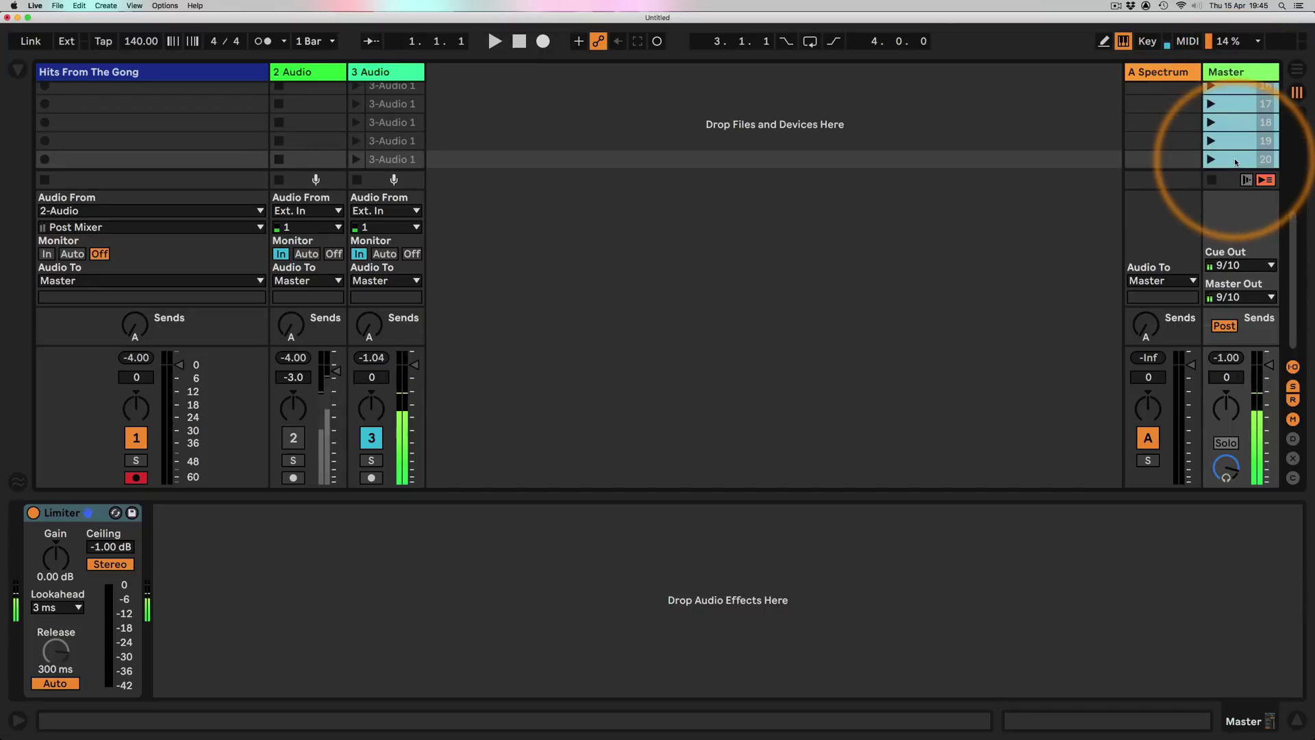
pyautogui.click(1115, 724)
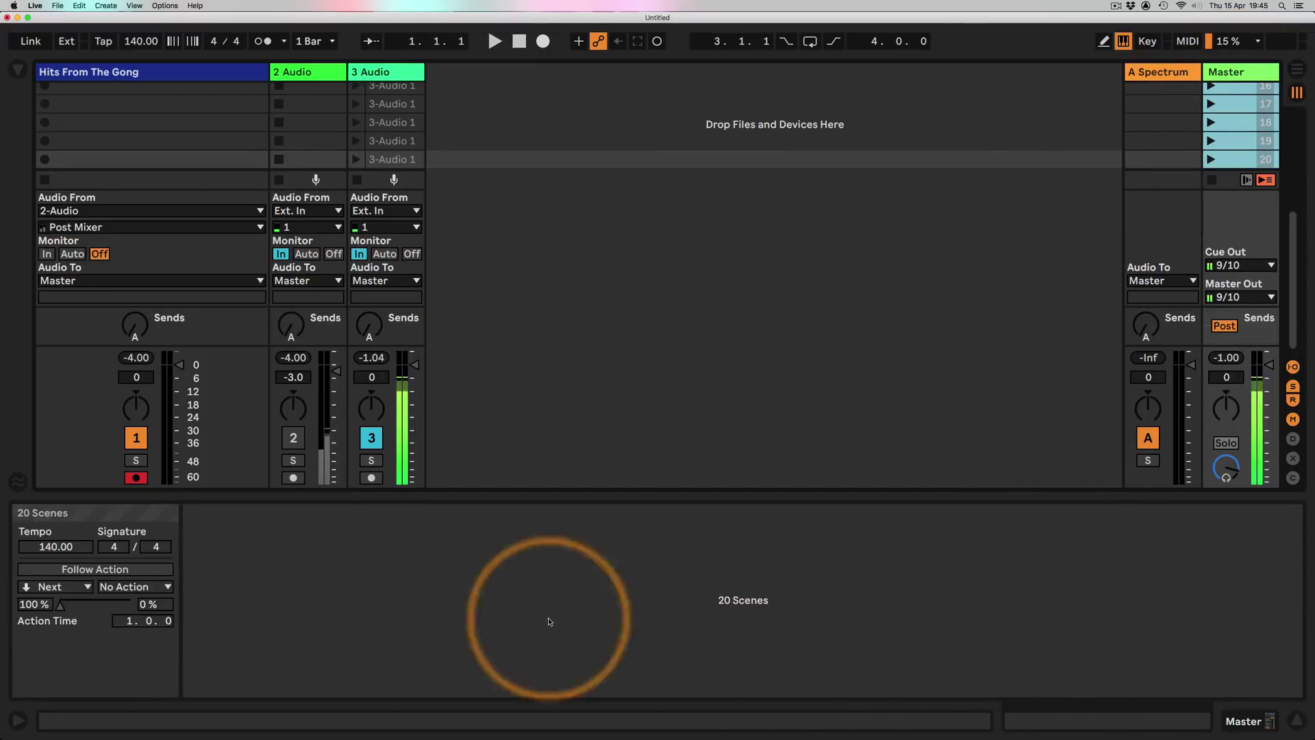
pyautogui.click(91, 570)
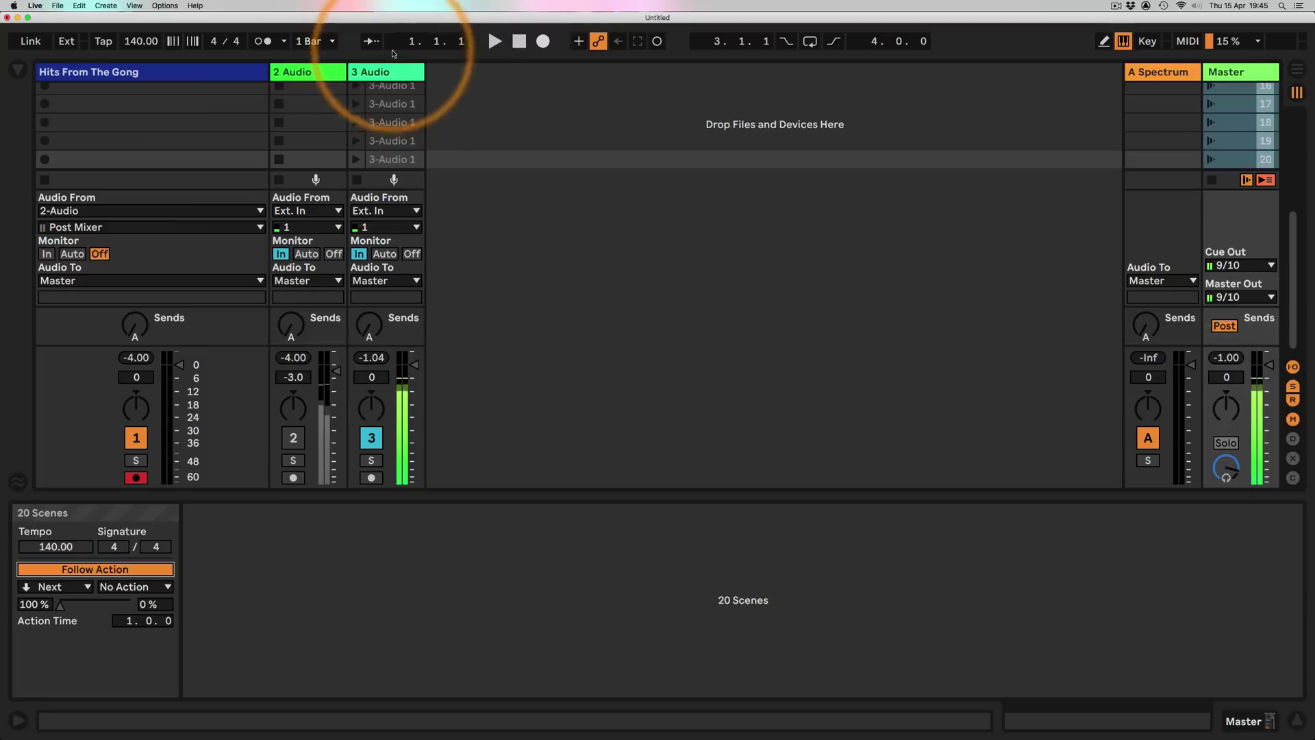
# - Start playback and listen to 2 Audio against the metronome, then turn the metronome off
pyautogui.click(261, 41)
pyautogui.click(494, 42)
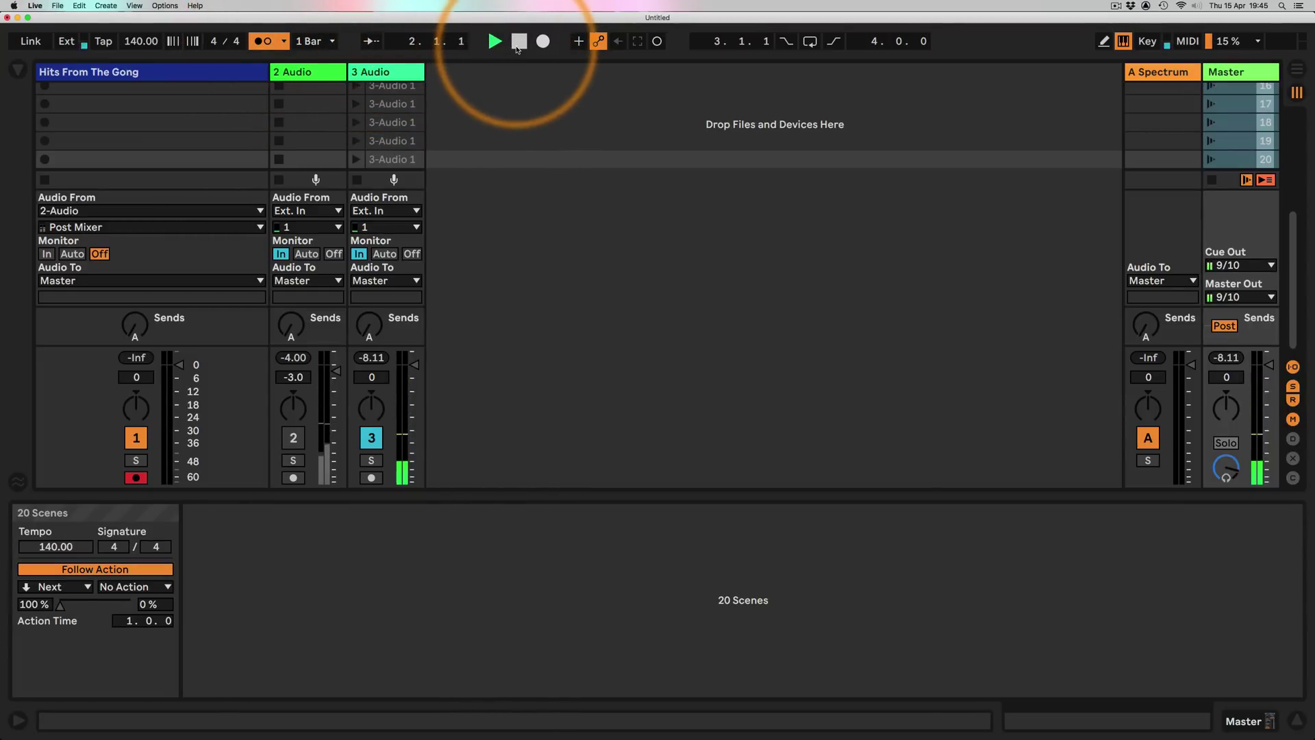
pyautogui.click(295, 438)
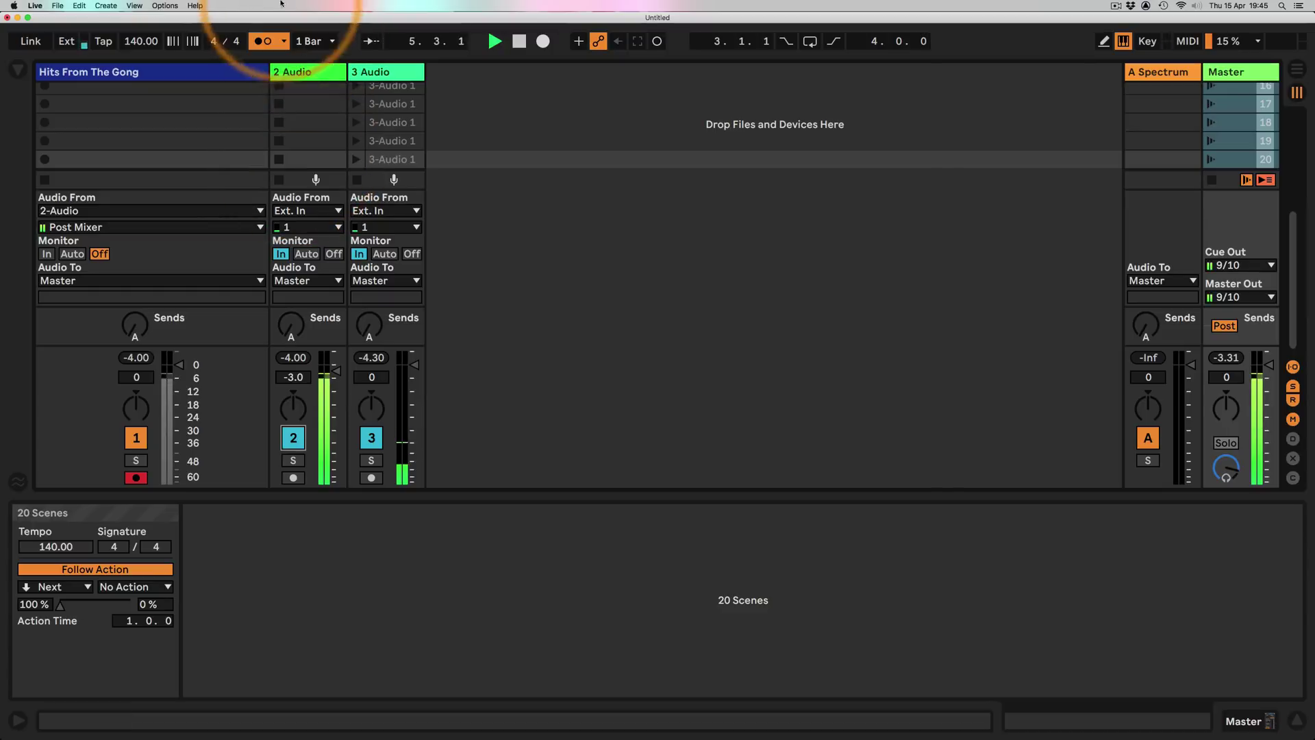
pyautogui.click(262, 41)
# - Mute 2 Audio and give all 20 scenes an Action Time of 2.0.0 with Next as the follow action
pyautogui.click(293, 439)
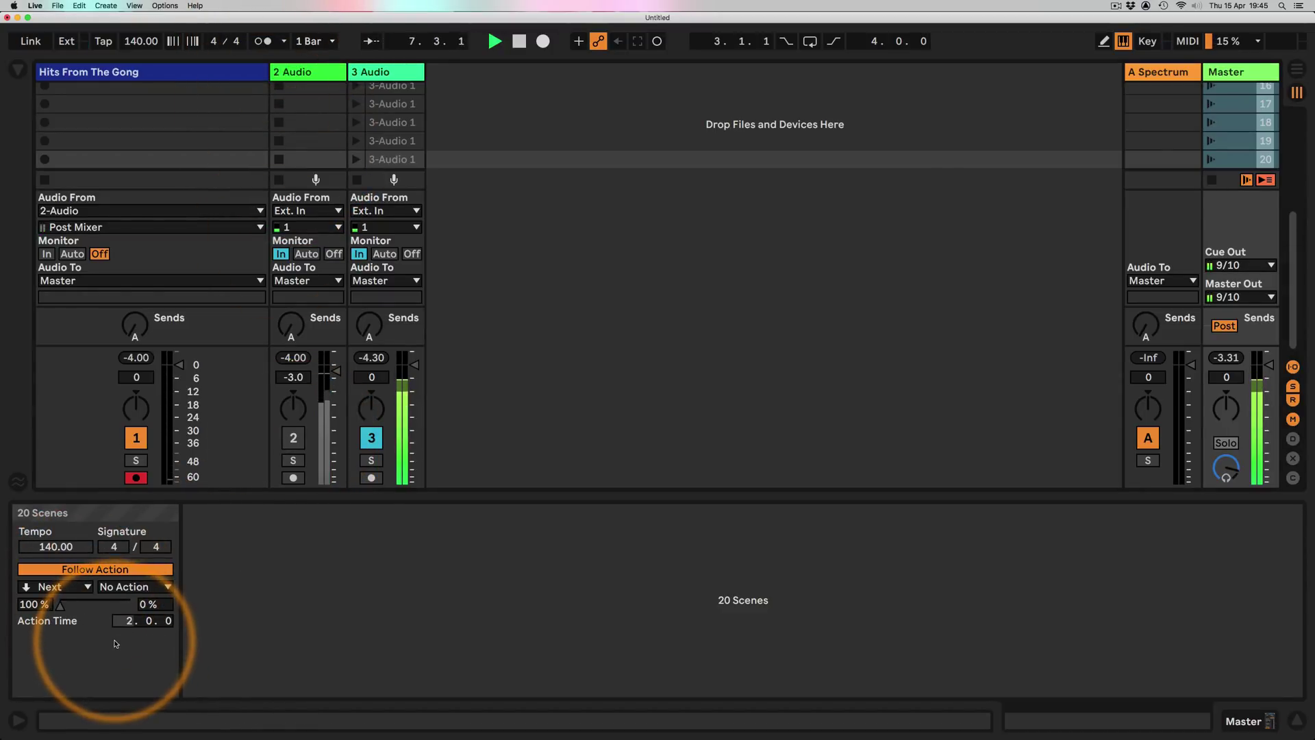
pyautogui.click(55, 586)
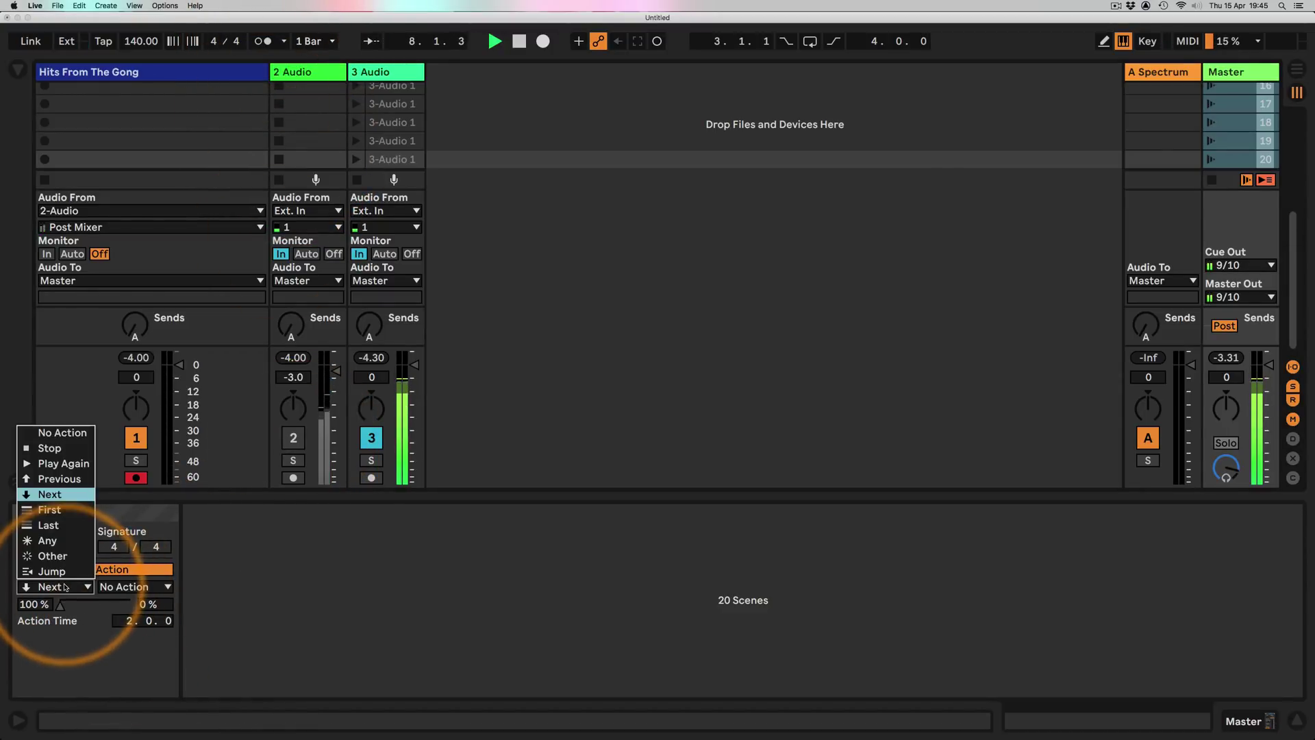
pyautogui.click(58, 495)
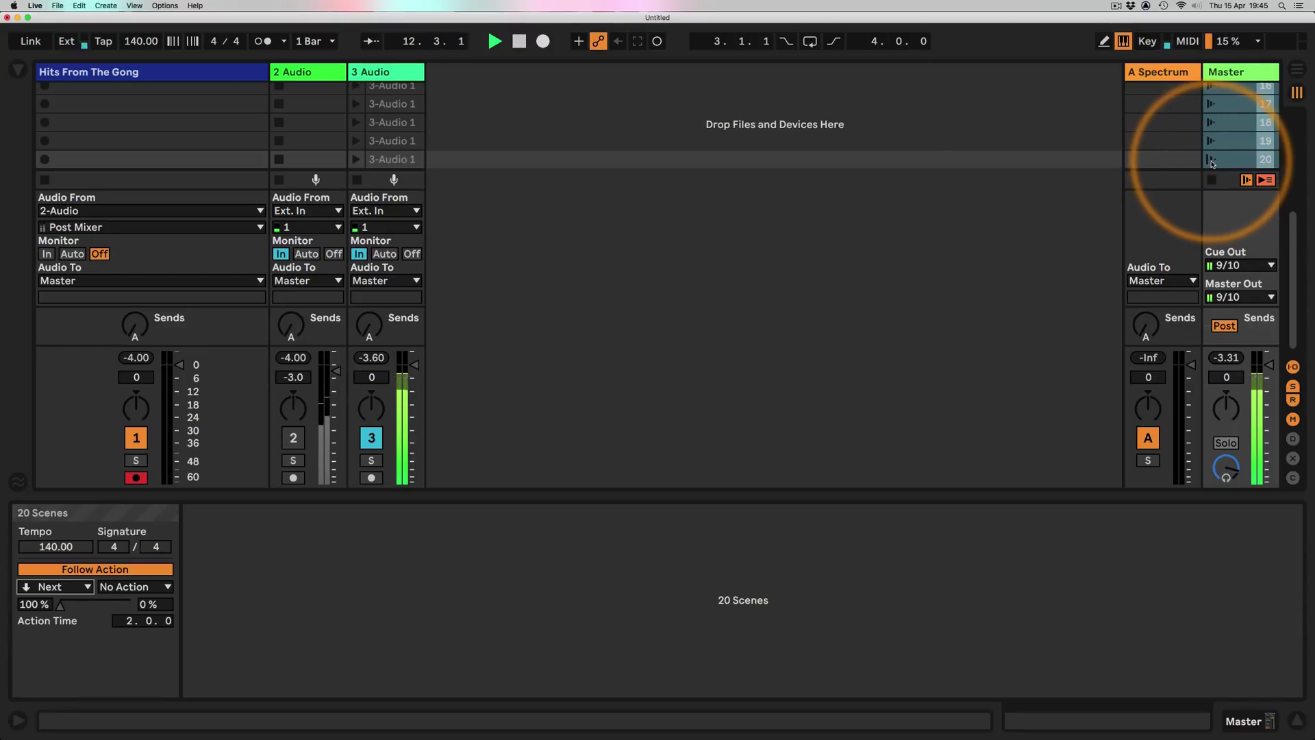
# - Hide the detail view to show more scenes from scene 1, then unmute 2 Audio and stop playback
pyautogui.scroll(4, 1219, 158)
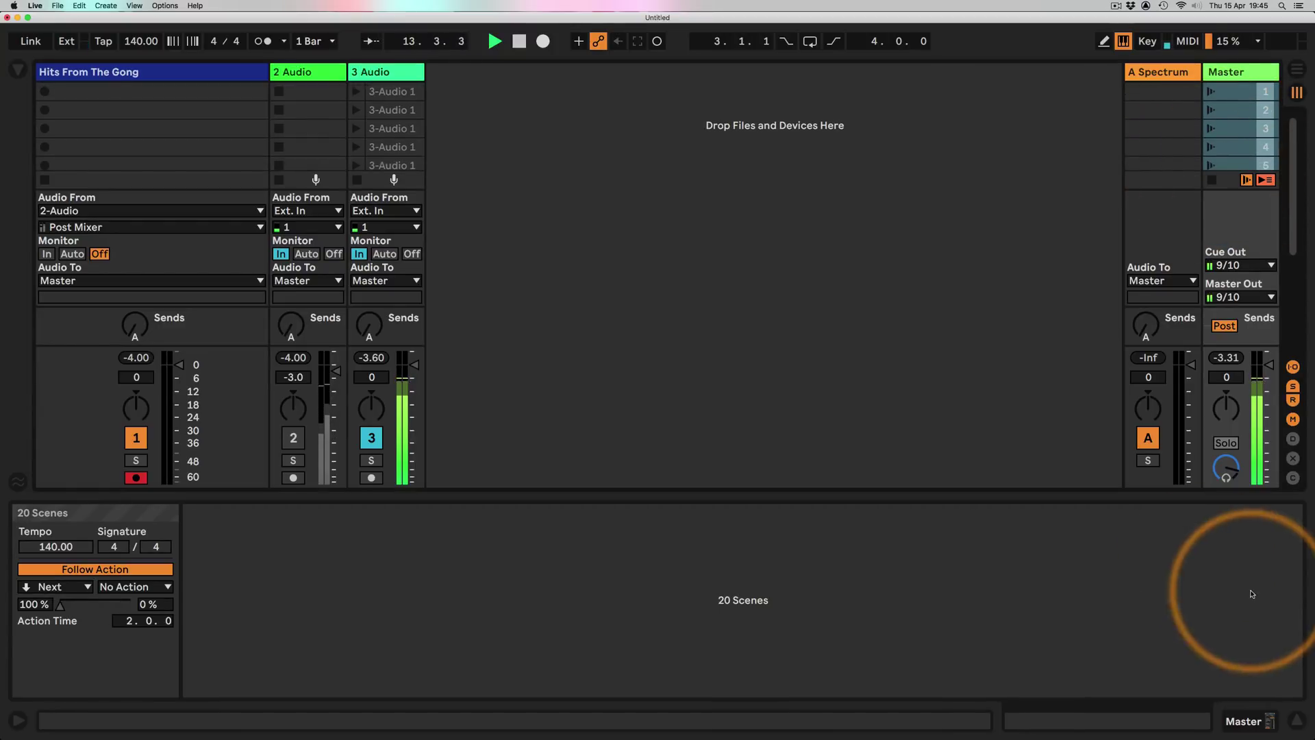
pyautogui.click(1296, 720)
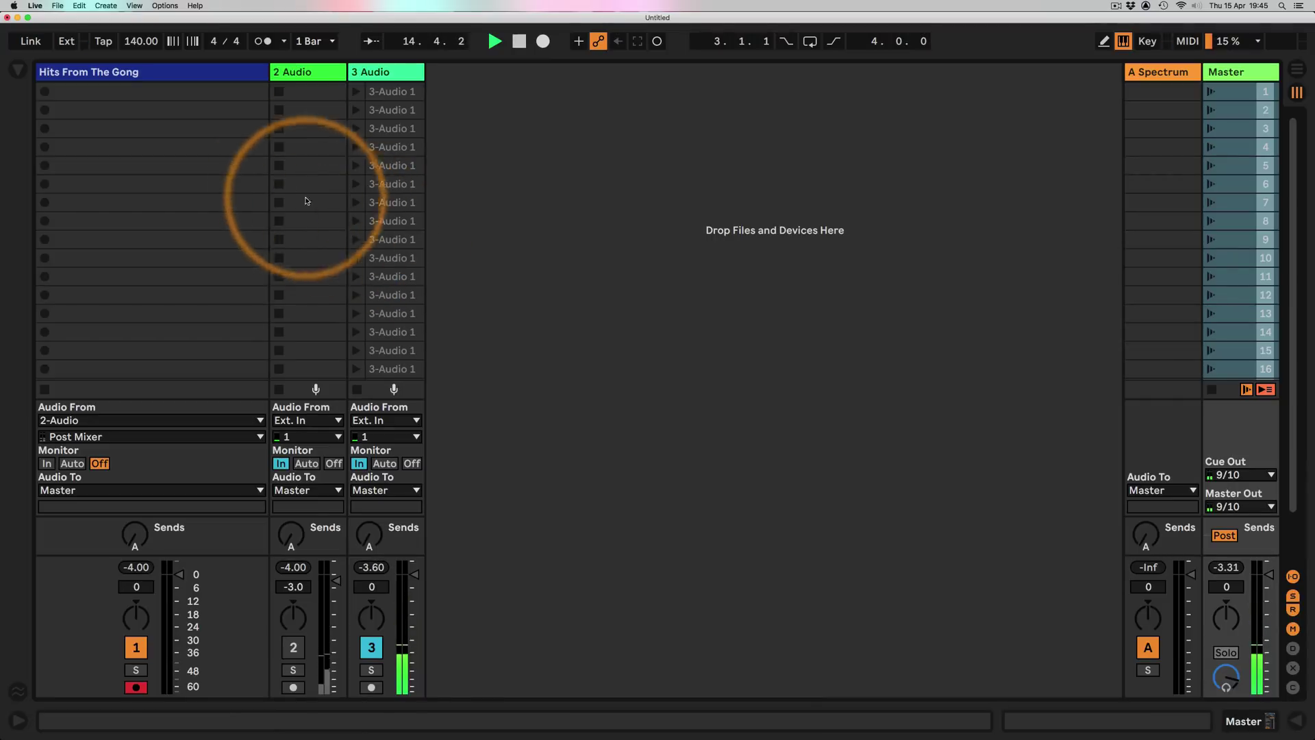
pyautogui.click(298, 652)
pyautogui.click(519, 48)
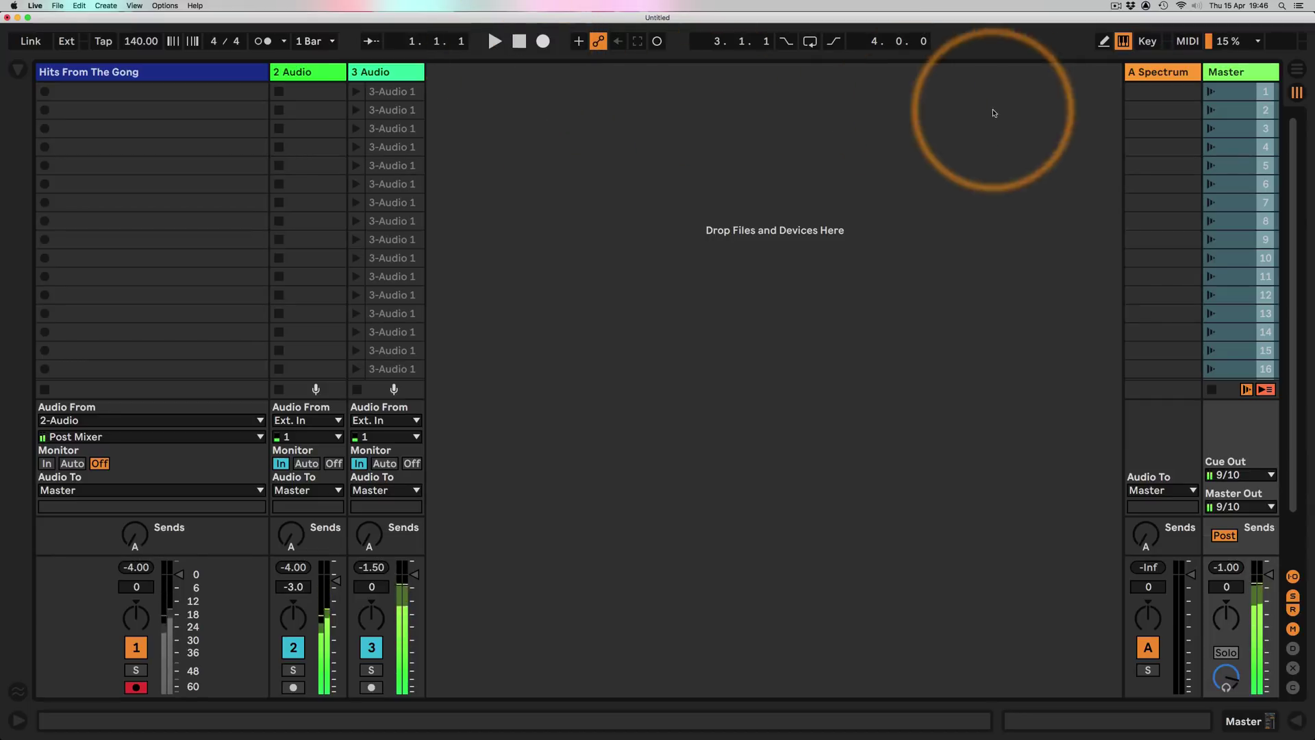
pyautogui.click(1210, 91)
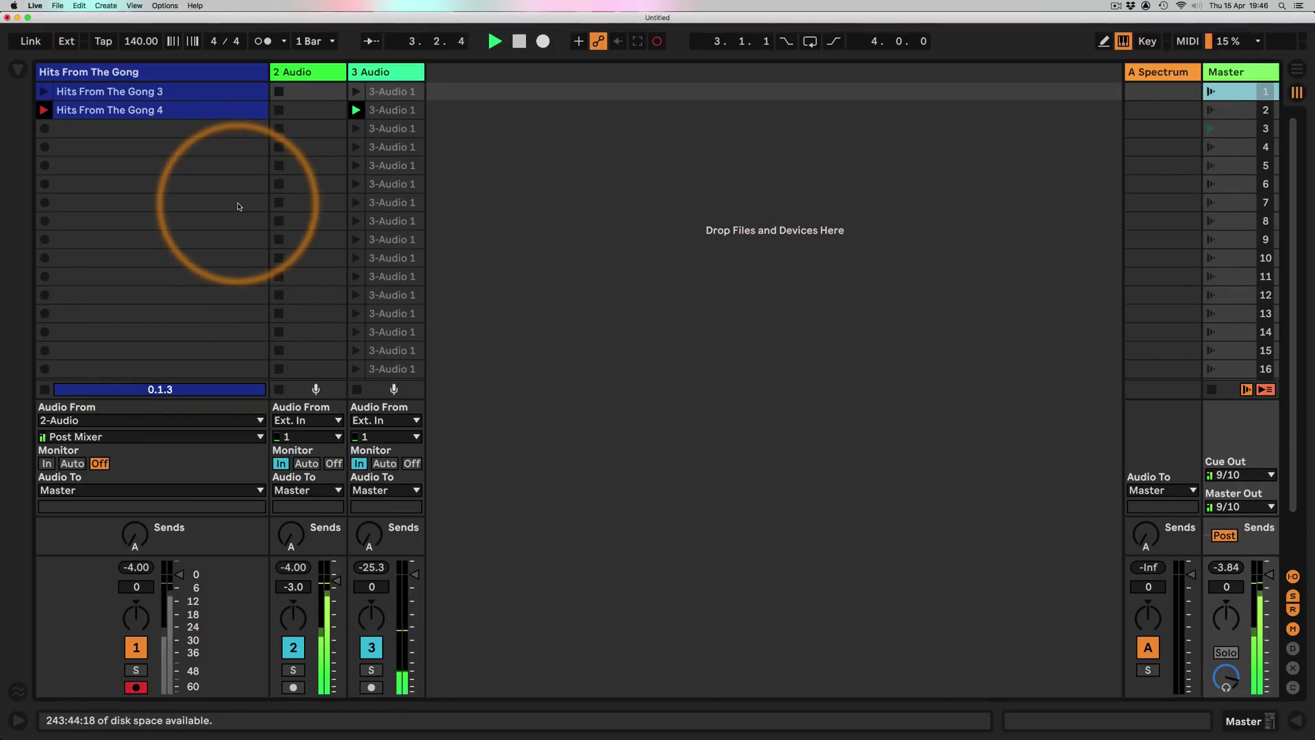
pyautogui.click(166, 104)
pyautogui.keyDown('shift'); pyautogui.click(167, 97); pyautogui.keyUp('shift')
pyautogui.press('Delete')
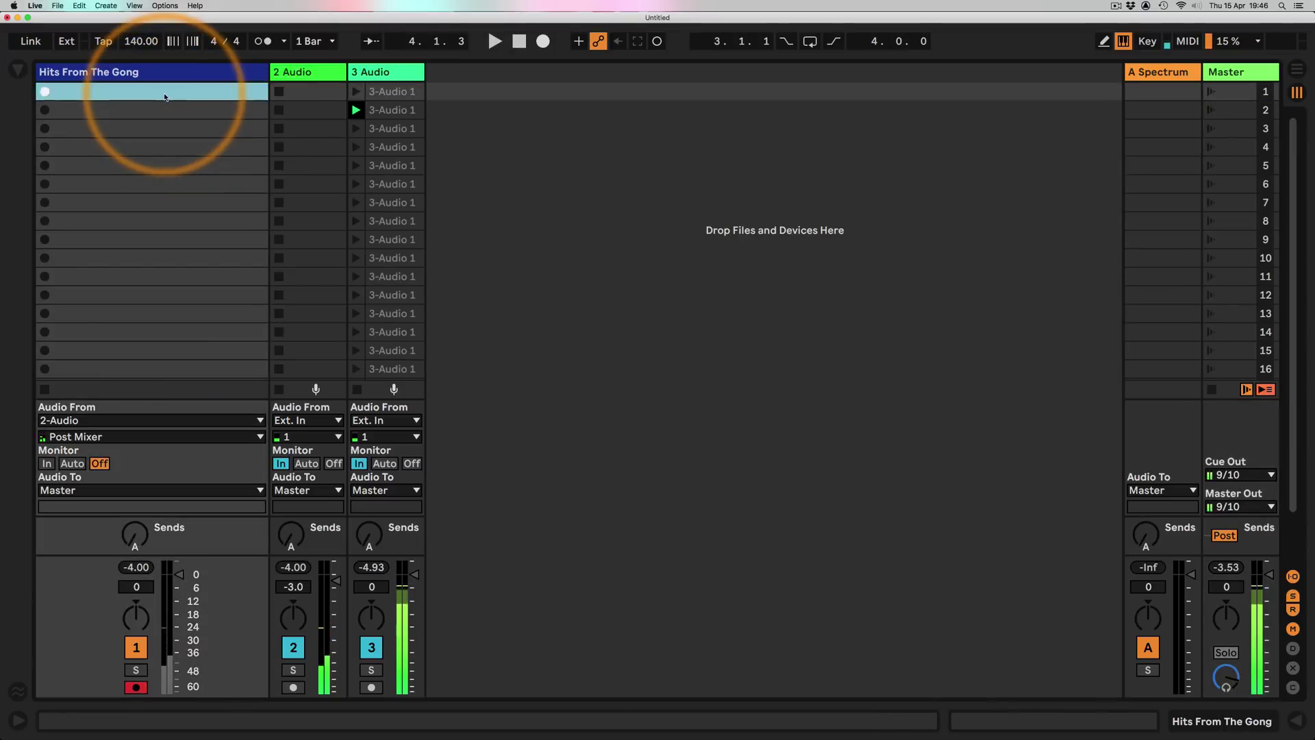
# - On 2 Audio, set the second Corpus's Width, Pos. L and Pos. R to 0% and the first Corpus's Width to 2.3%
pyautogui.doubleClick(322, 74)
pyautogui.hscroll(-6, 456, 548)
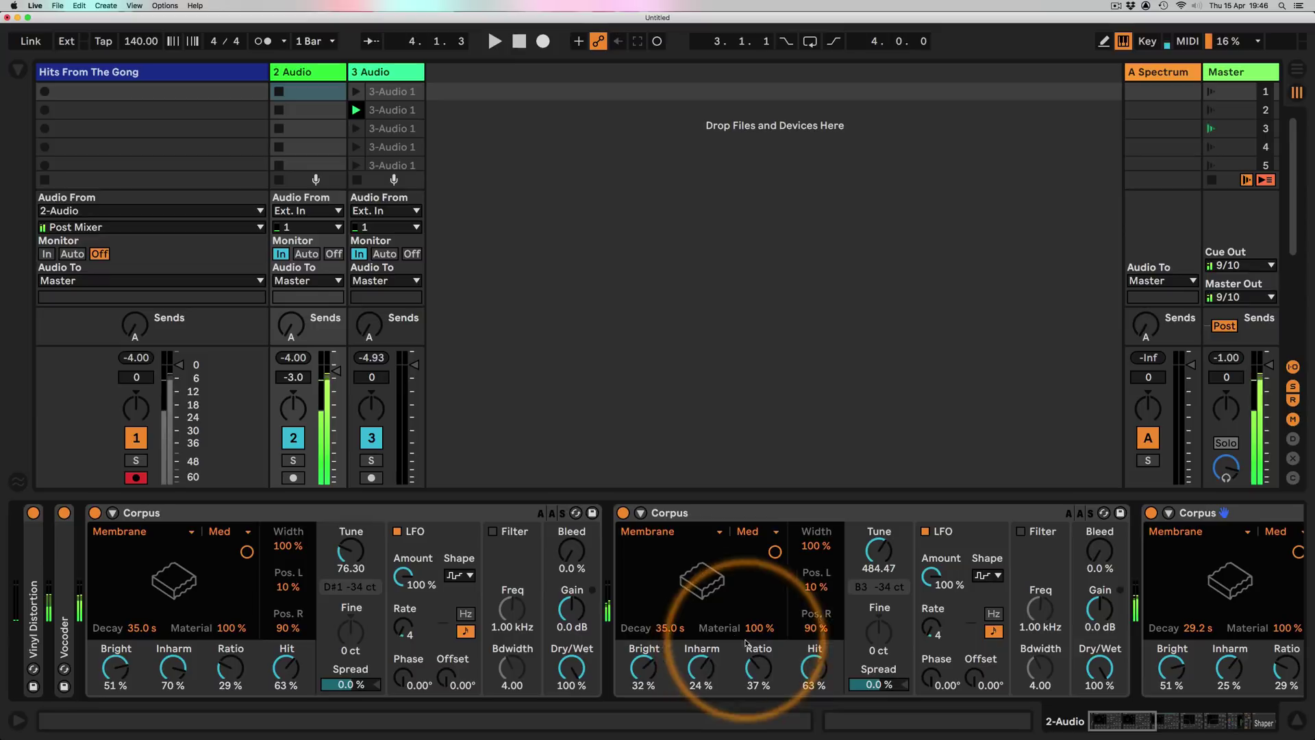
pyautogui.moveTo(815, 627); pyautogui.dragTo(817, 640)
pyautogui.press('super+z')
pyautogui.write('0')
pyautogui.press('Return')
pyautogui.click(815, 628)
pyautogui.write('0')
pyautogui.press('Return')
pyautogui.click(813, 546)
pyautogui.write('0')
pyautogui.press('Return')
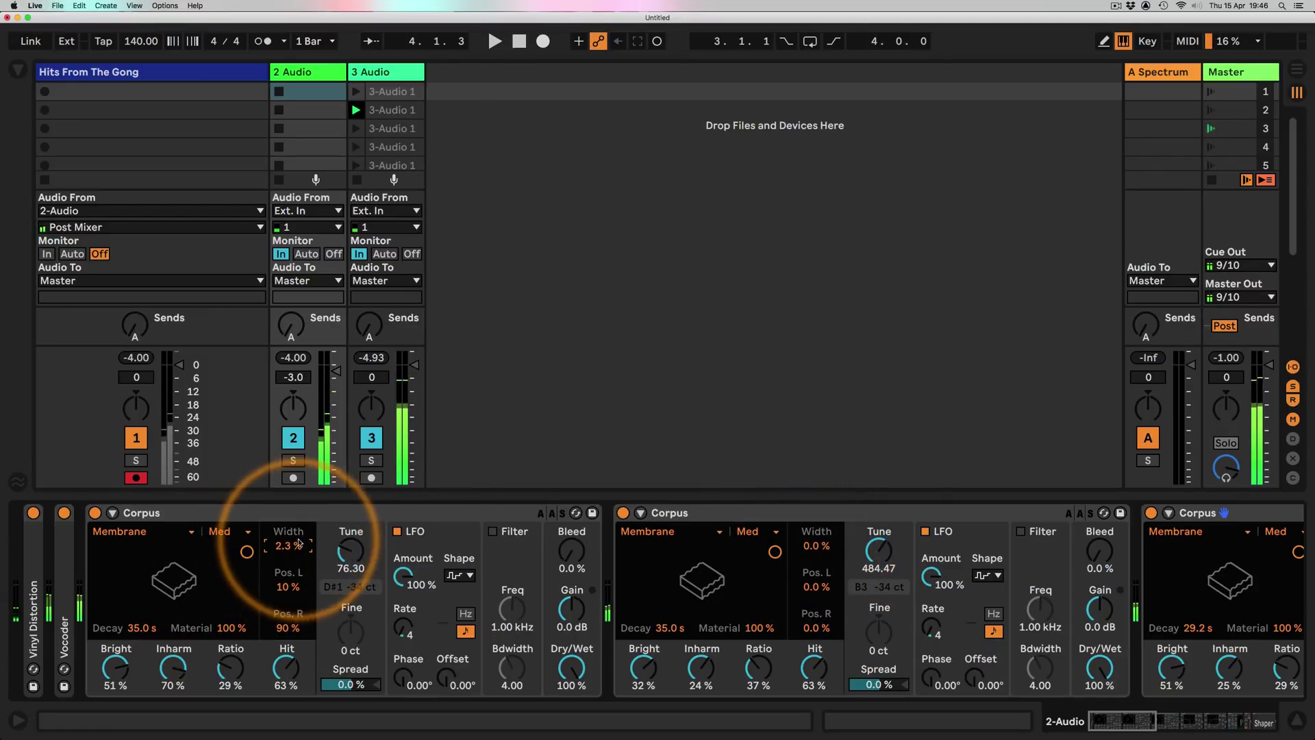
# - Set the third Corpus's Width to 30%, Decay to 35.0 s and Material to 93%
pyautogui.hscroll(8, 870, 541)
pyautogui.click(814, 545)
pyautogui.write('00')
pyautogui.press('Return')
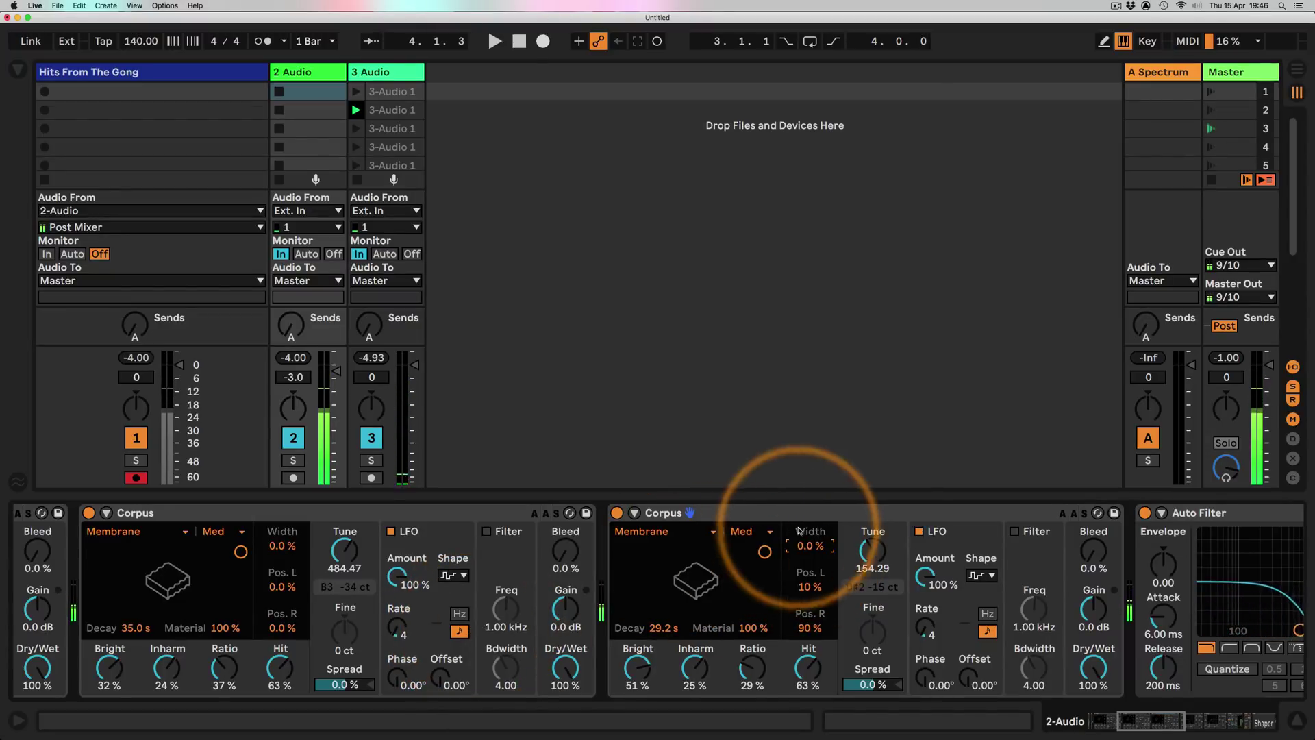
pyautogui.moveTo(810, 545); pyautogui.dragTo(805, 560)
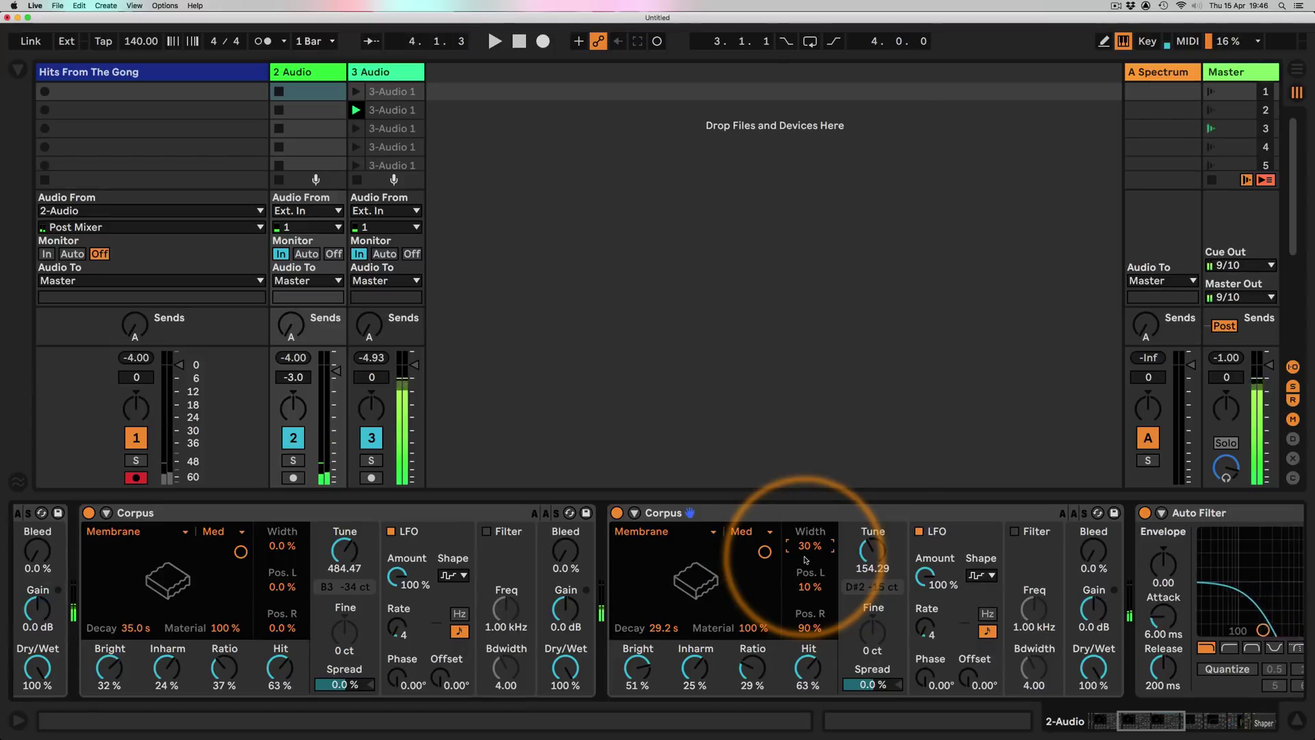
pyautogui.moveTo(763, 551); pyautogui.dragTo(770, 554)
pyautogui.moveTo(218, 560); pyautogui.dragTo(240, 553)
pyautogui.hscroll(-8, 236, 582)
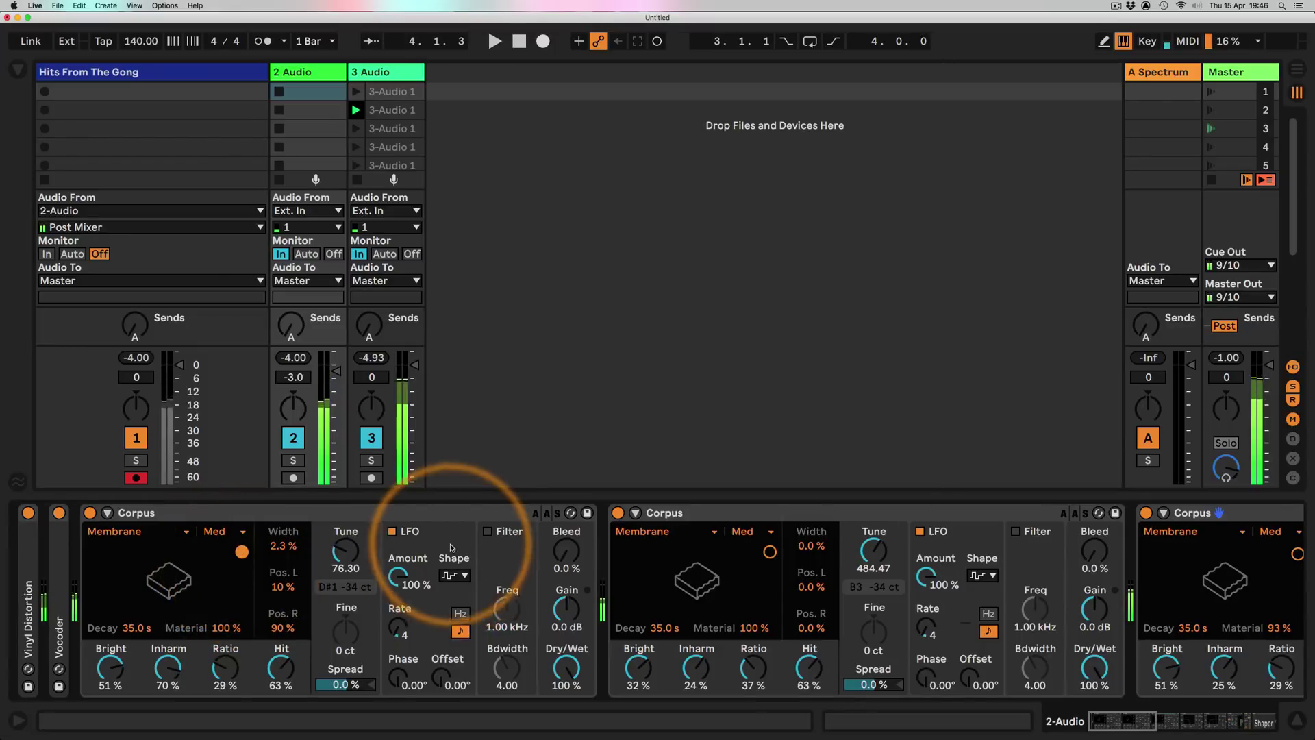
pyautogui.hscroll(6, 450, 548)
pyautogui.hscroll(2, 451, 548)
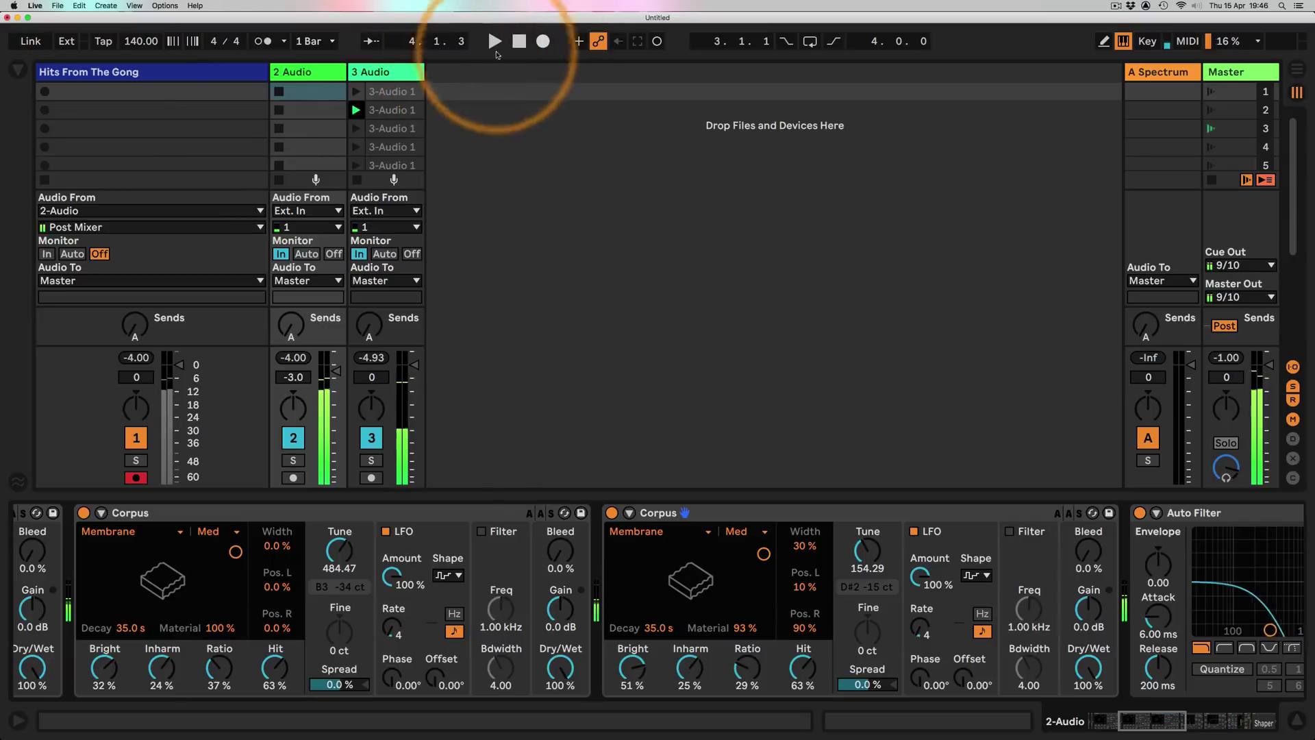
# - Reset the playback position to the start and launch scene 1 to record hits into Hits From The Gong
pyautogui.click(519, 42)
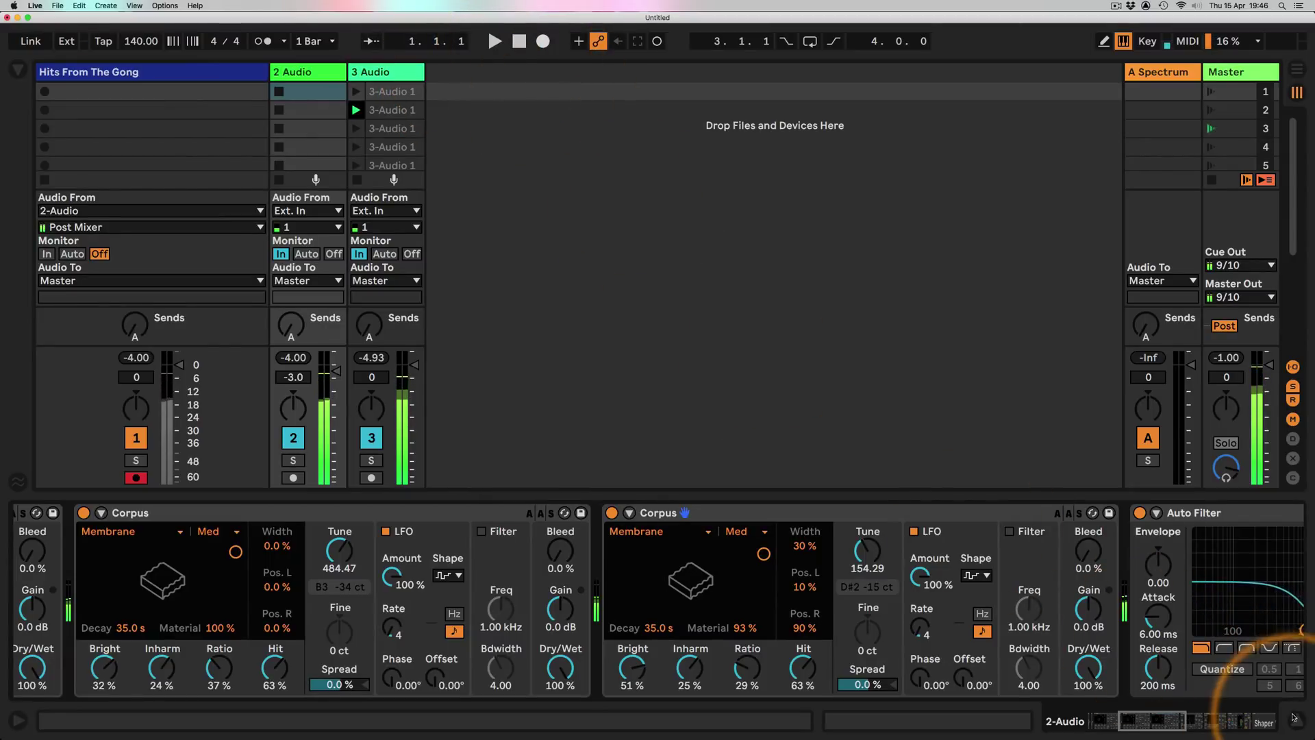
pyautogui.click(1215, 723)
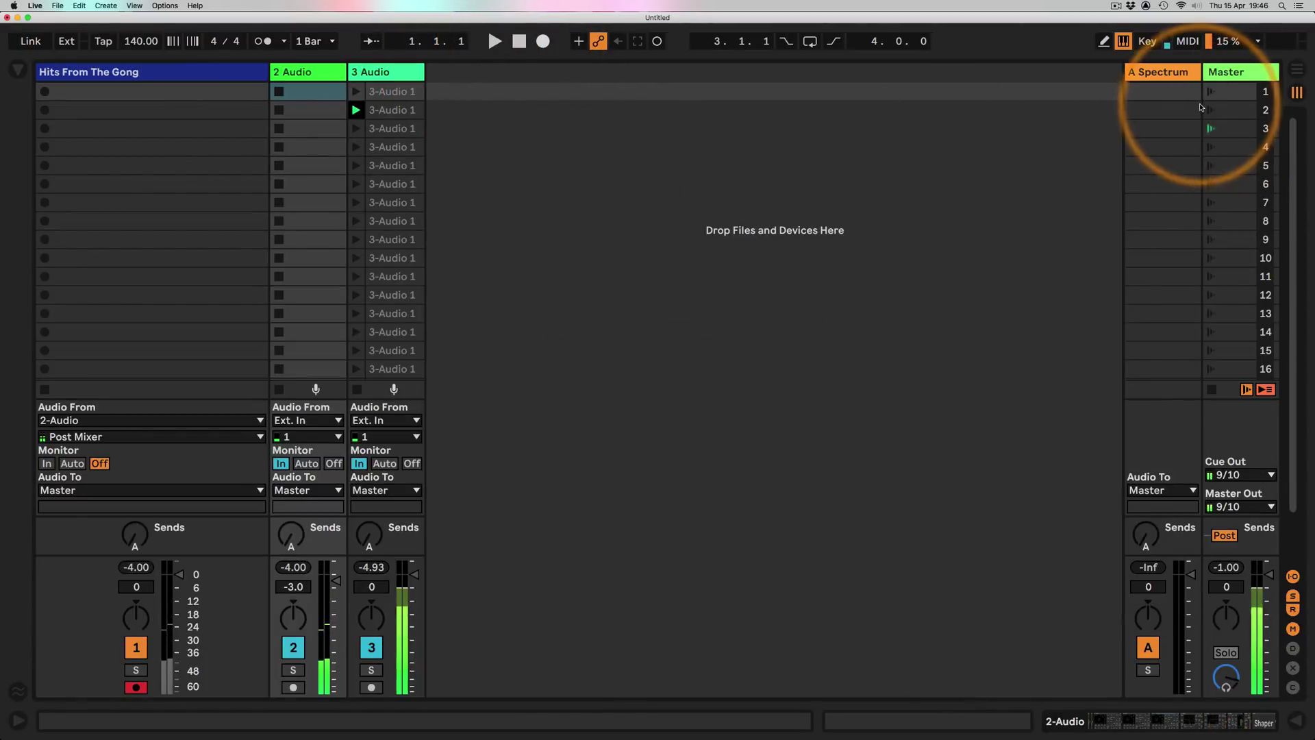
pyautogui.click(1211, 91)
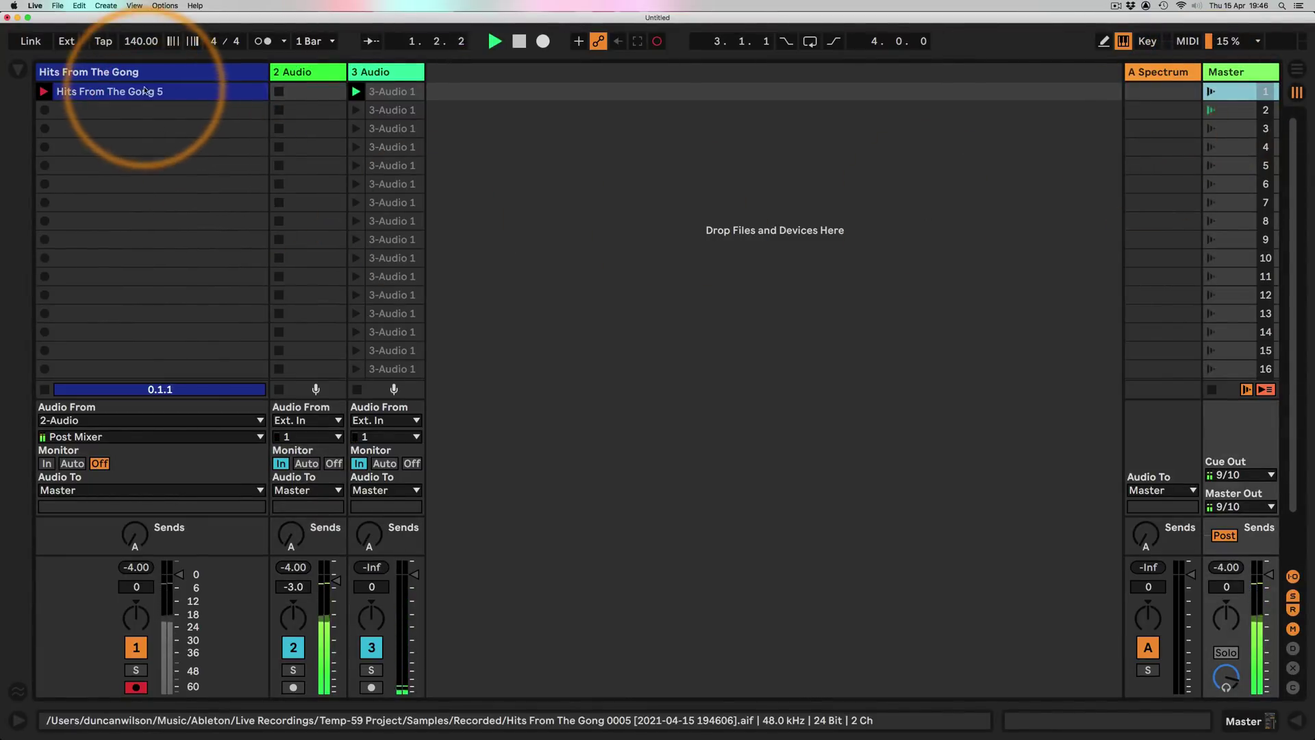
# - Examine the waveforms of the first two recorded clips, Hits From The Gong 5 and 6
pyautogui.click(143, 93)
pyautogui.doubleClick(142, 92)
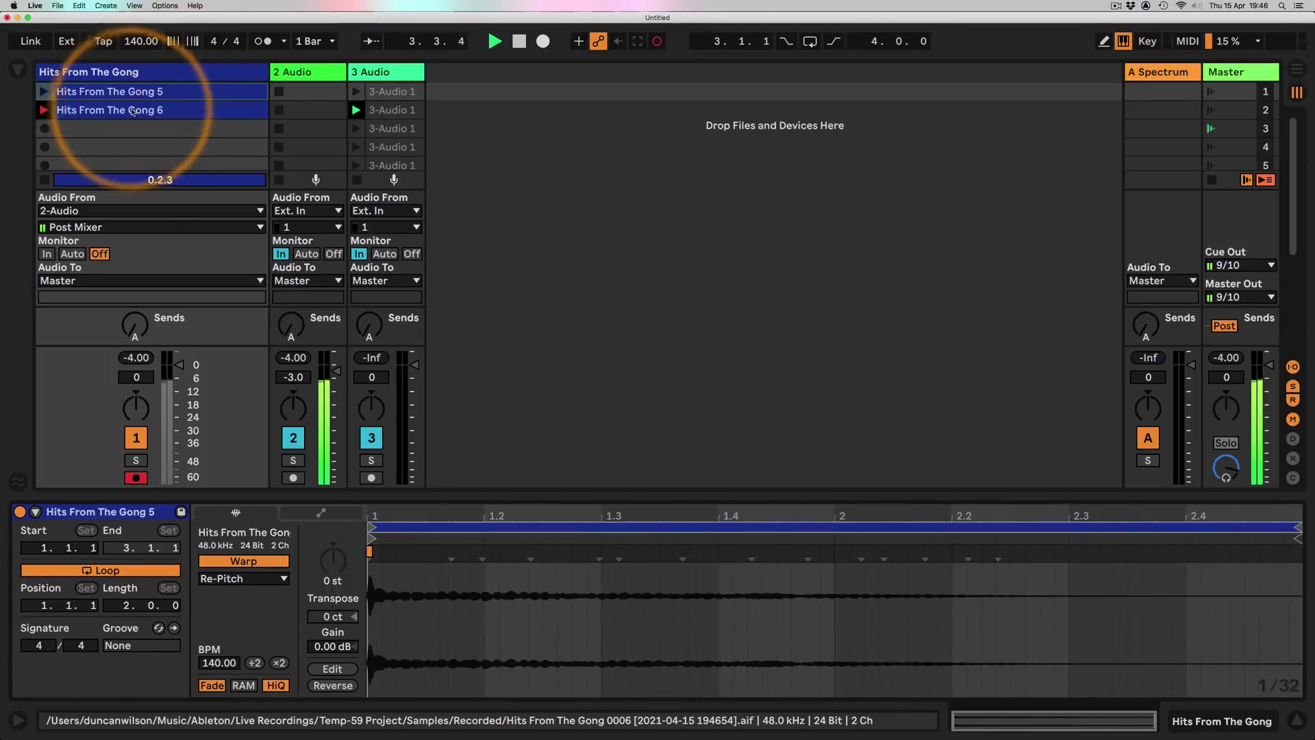
pyautogui.click(150, 110)
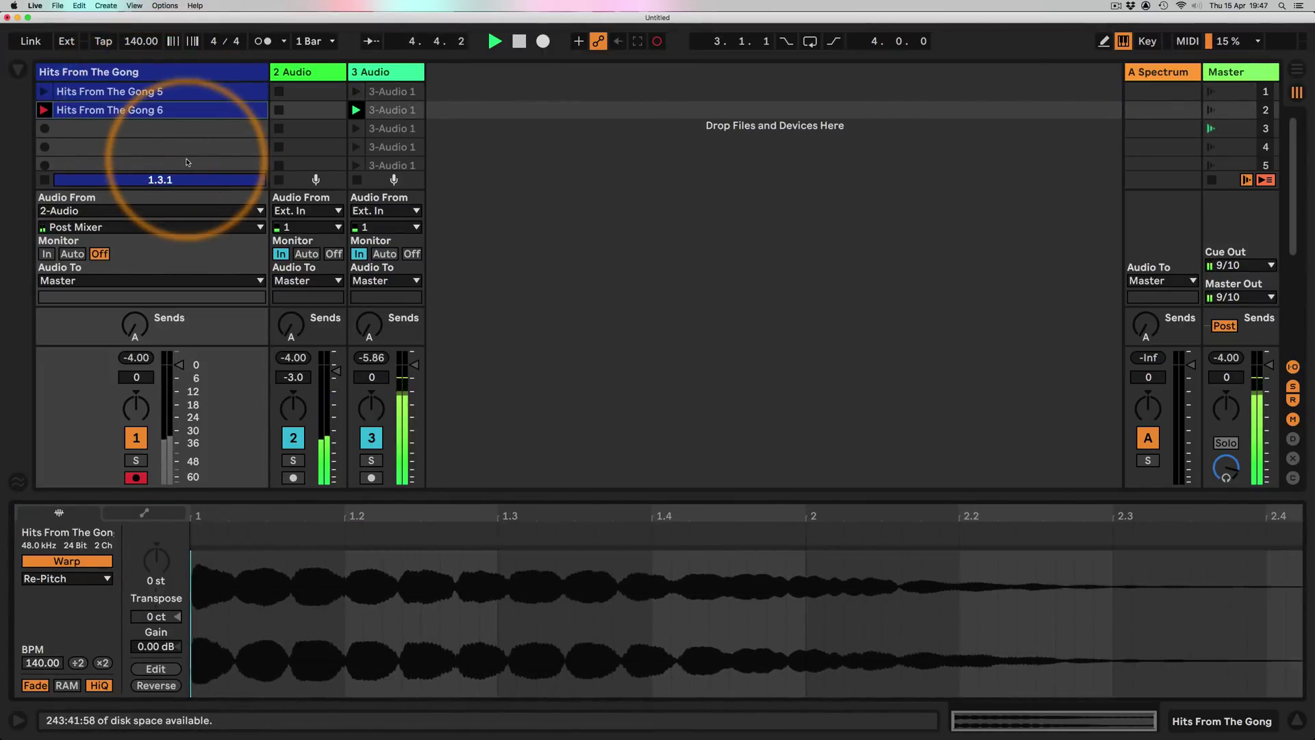
# - Let all 20 slots record with the In/Out section and clip view hidden, then stop playback and mute 2 Audio
pyautogui.click(1292, 368)
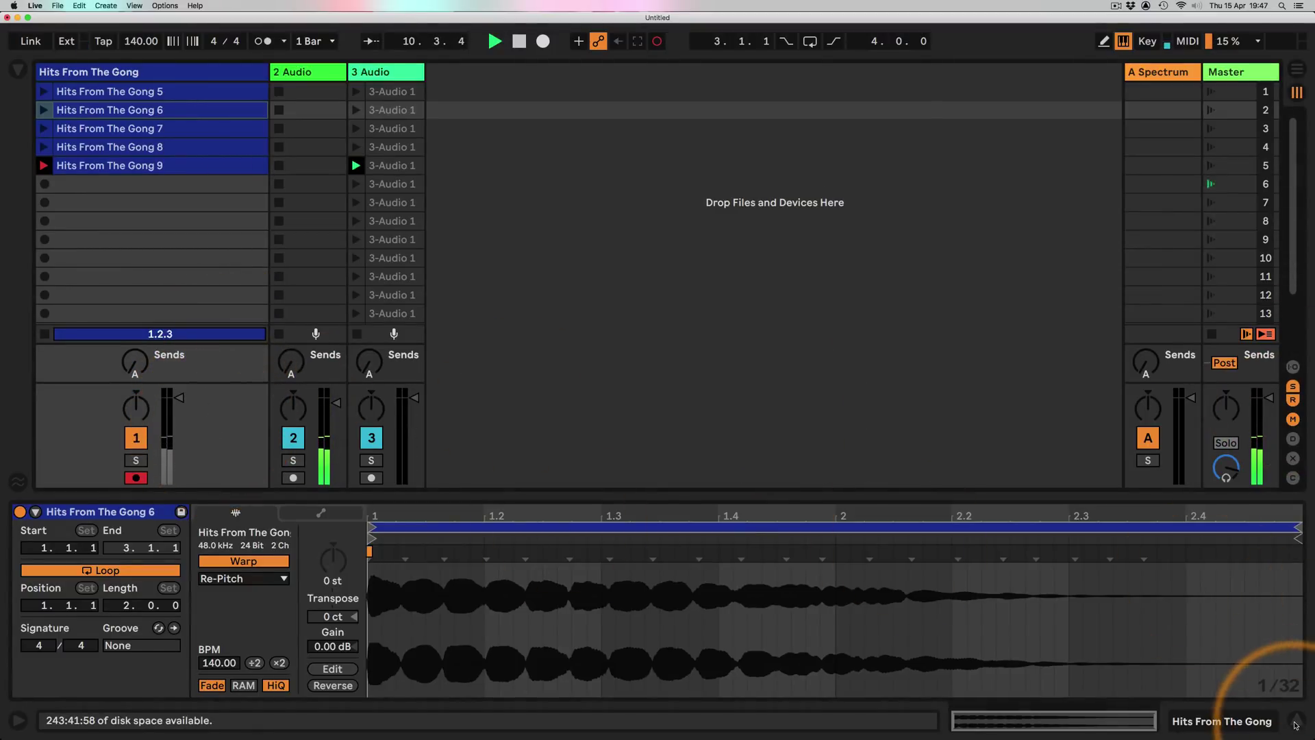
pyautogui.click(1296, 720)
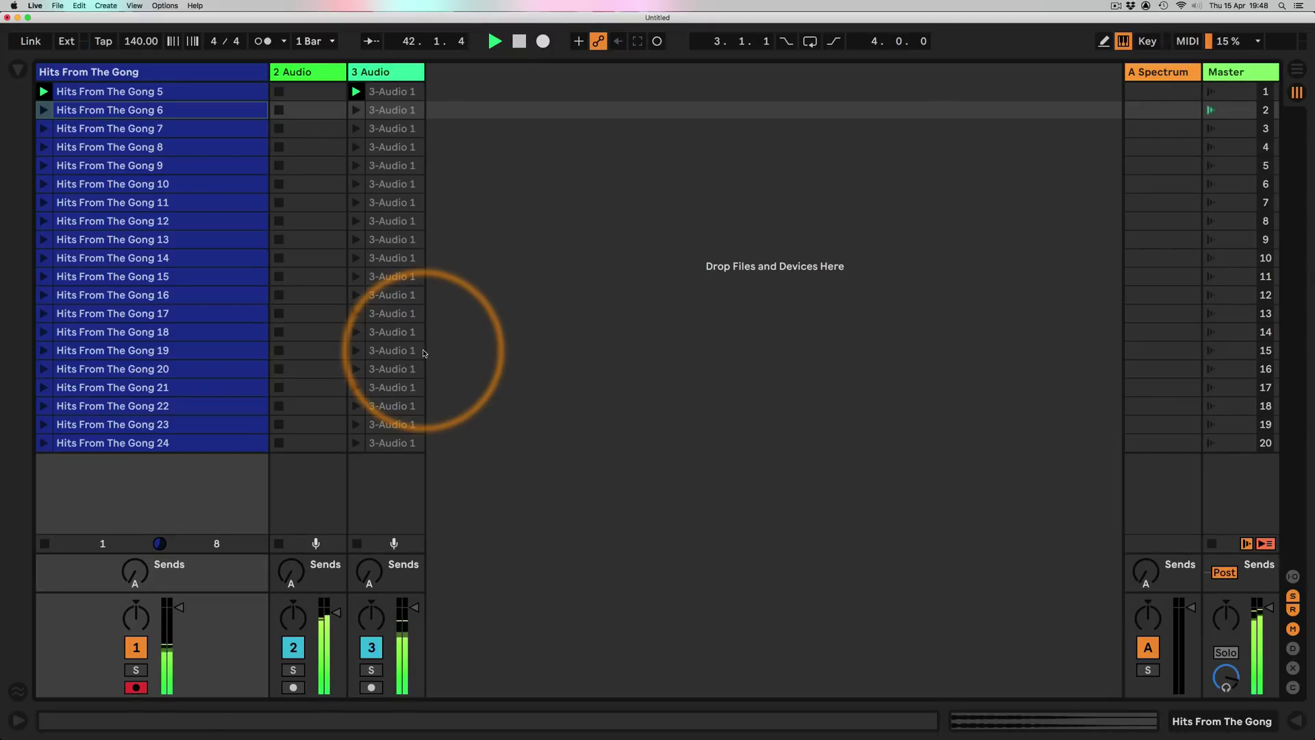
pyautogui.click(291, 645)
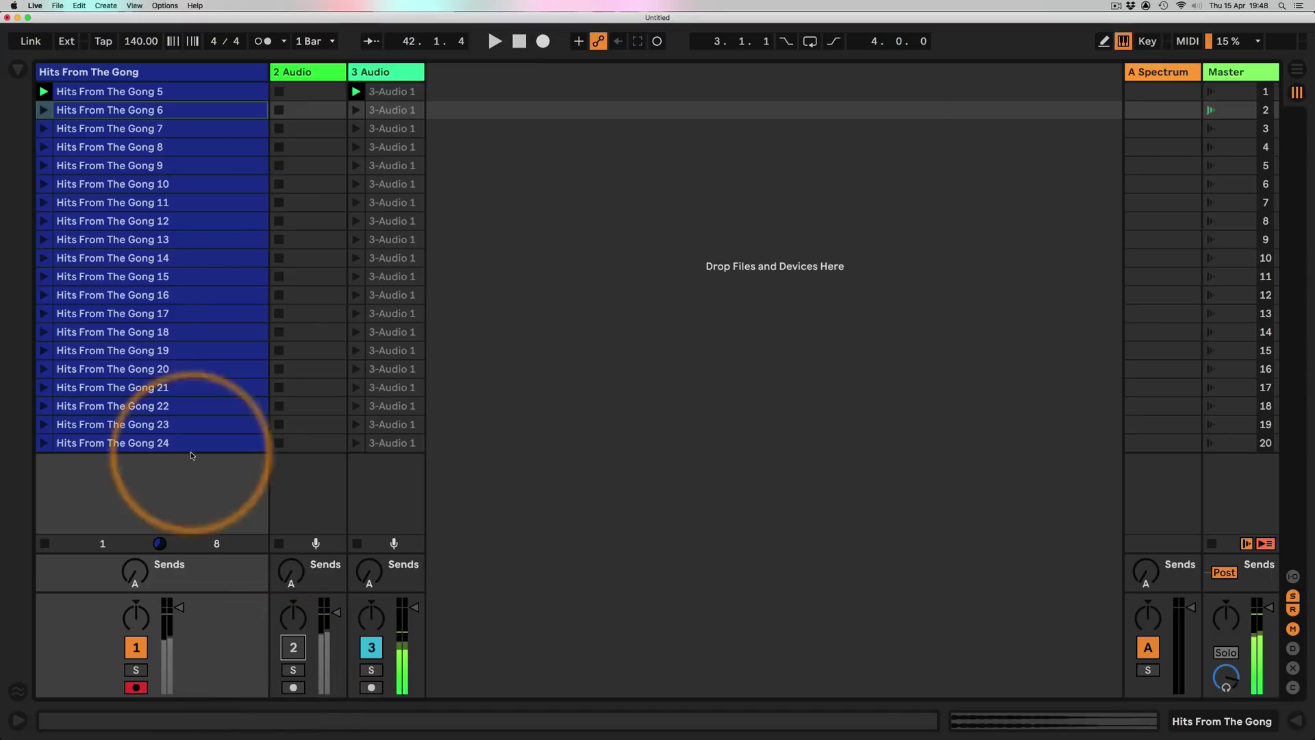
# - Examine the waveforms of the recorded clips in Hits From The Gong one after another, returning to Hits From The Gong 5
pyautogui.click(177, 295)
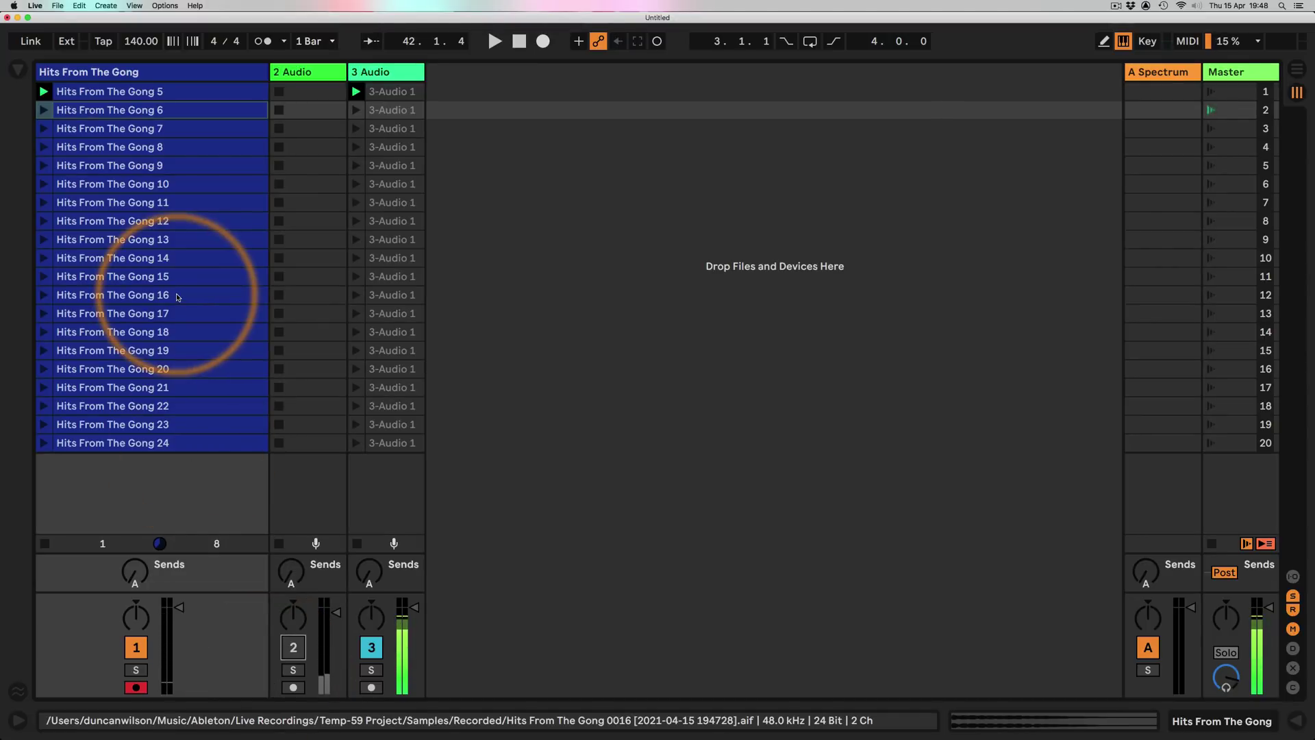
pyautogui.click(167, 93)
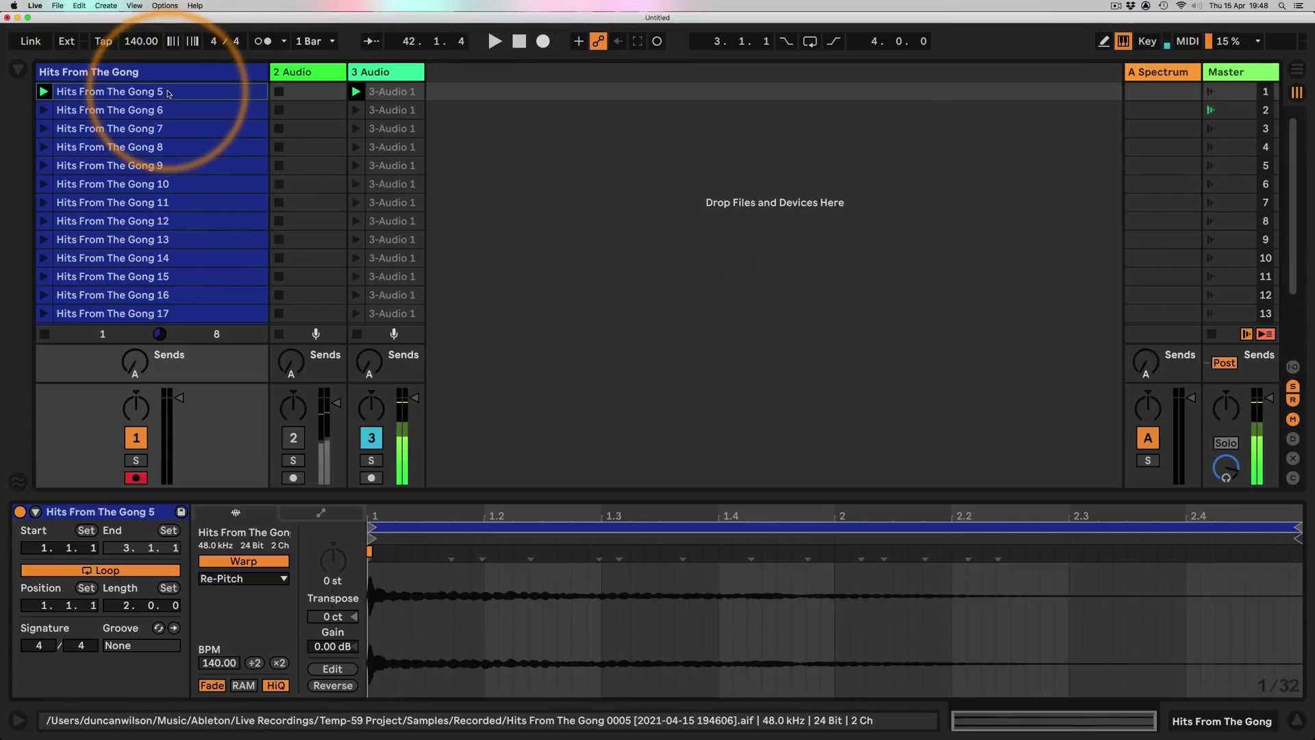
pyautogui.click(160, 111)
pyautogui.press('Down')
pyautogui.press('Down')
pyautogui.press('Down')
pyautogui.press('Down')
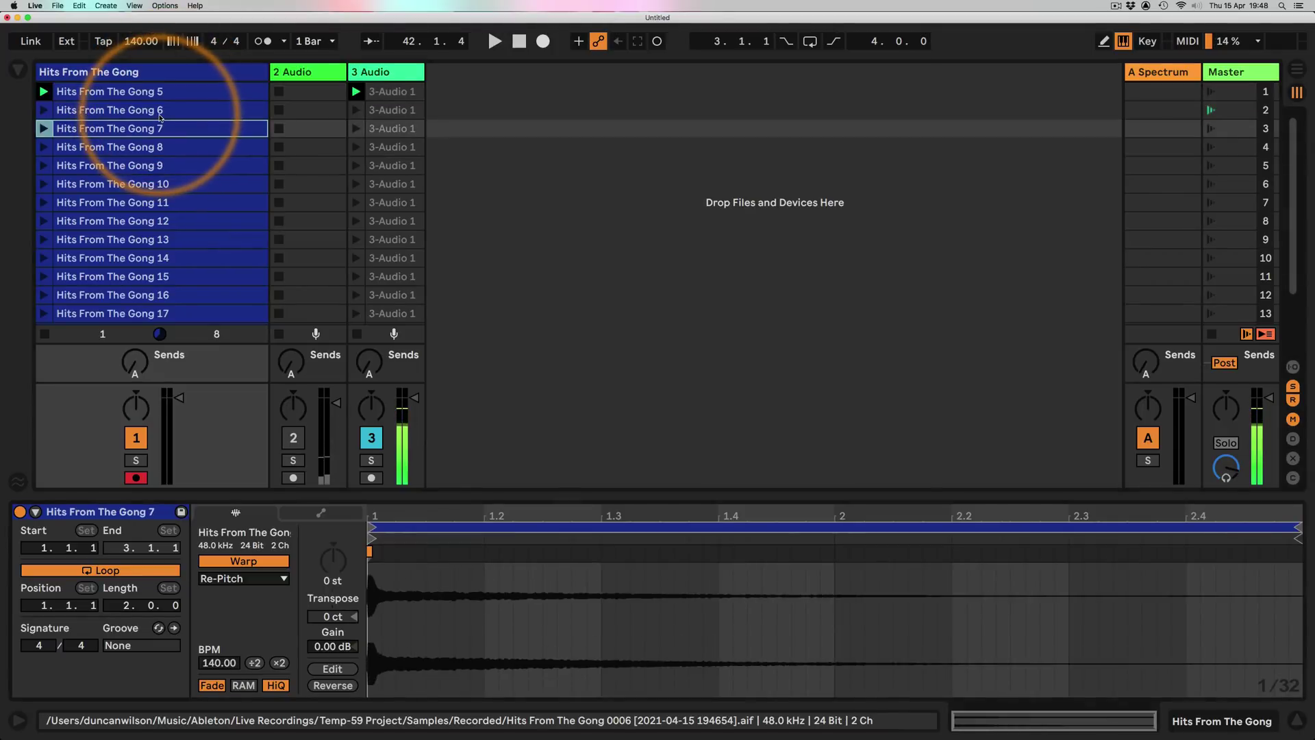
pyautogui.press('Down')
pyautogui.press('Down')
pyautogui.press('Down')
pyautogui.press('Down')
pyautogui.press('Down')
pyautogui.press('Down')
pyautogui.press('Down')
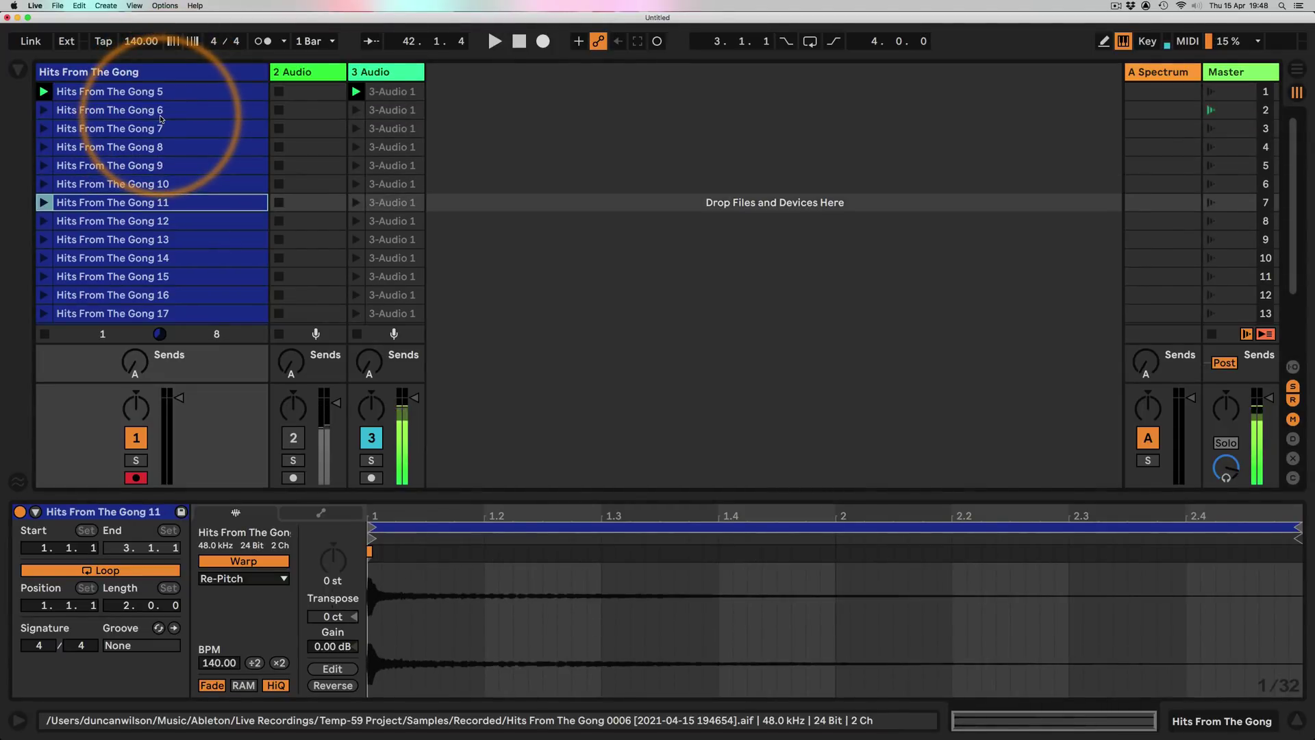
pyautogui.press('Down')
pyautogui.press('Down')
pyautogui.press('Down')
pyautogui.press('Down')
pyautogui.press('Down')
pyautogui.press('Down')
pyautogui.press('Down')
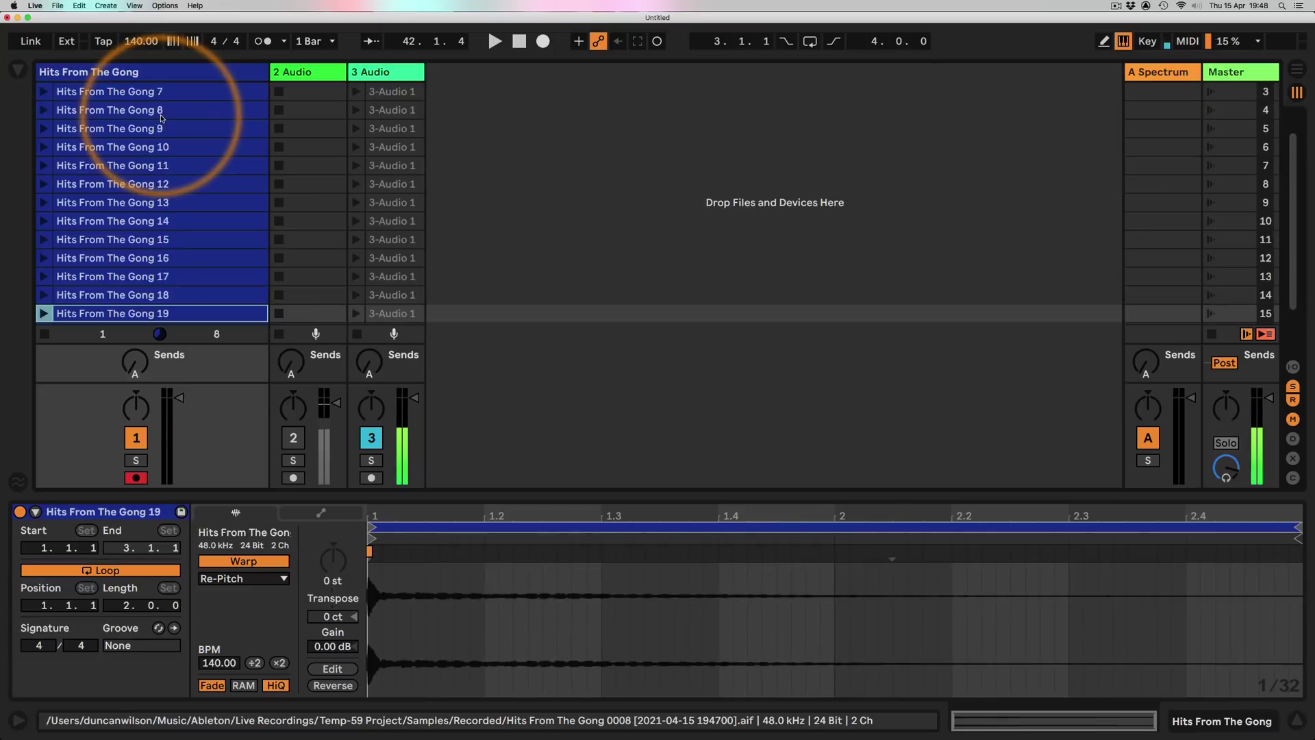
pyautogui.press('Up')
pyautogui.press('Up')
pyautogui.press('Up')
pyautogui.press('Up')
pyautogui.press('Up')
pyautogui.press('Up')
pyautogui.press('Up')
pyautogui.press('Up')
pyautogui.press('Up')
pyautogui.press('Up')
pyautogui.press('Up')
pyautogui.press('Up')
pyautogui.press('Up')
pyautogui.press('Up')
pyautogui.press('Up')
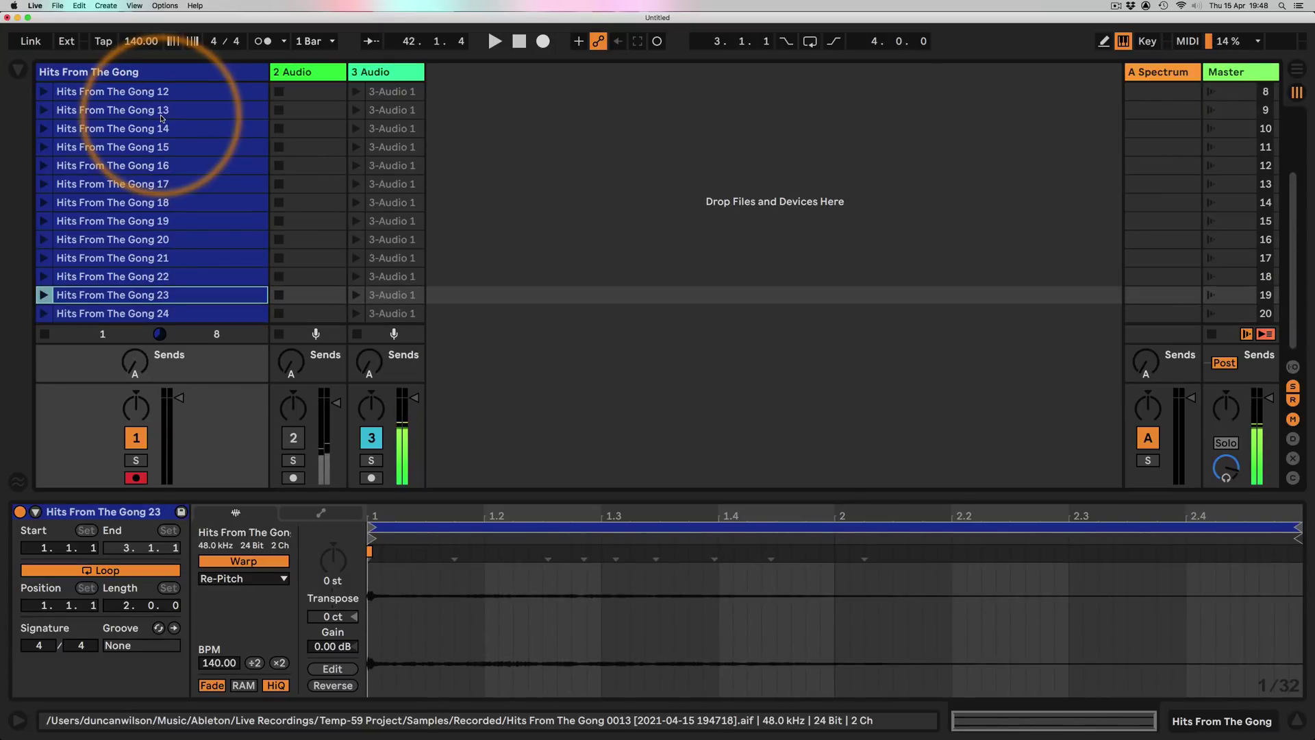
pyautogui.press('Up')
pyautogui.press('Up')
pyautogui.press('Up')
pyautogui.press('Up')
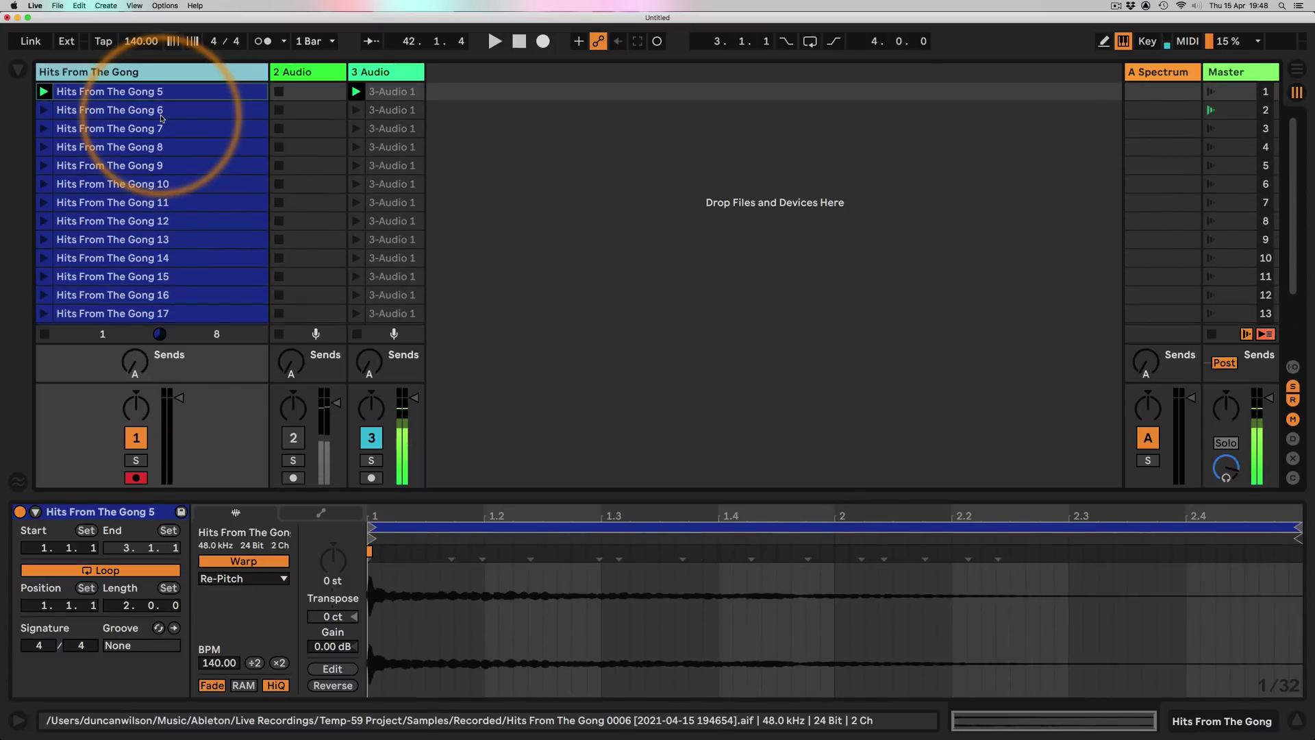